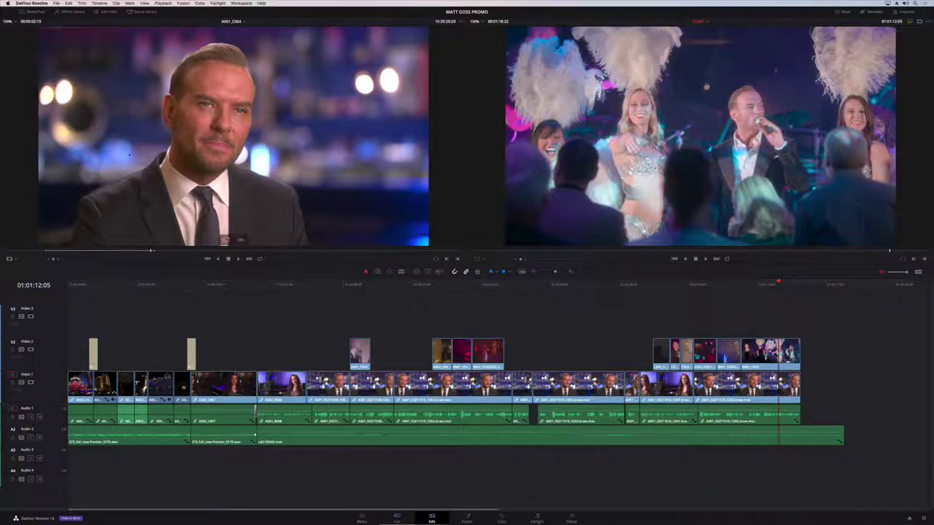
# Step: Show the Media Pool, Effects Library, Inspector and Mixer around the MATT GOSS PROMO timeline
pyautogui.click(35, 12)
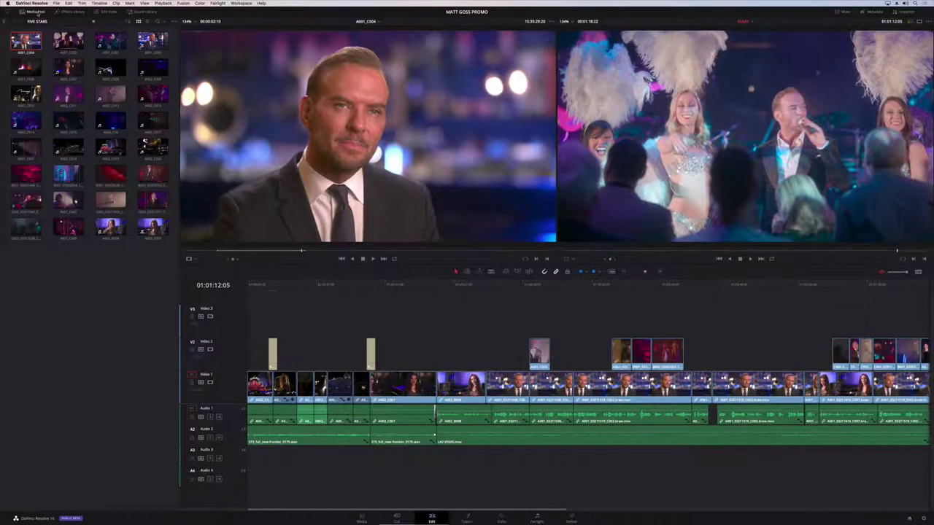
pyautogui.click(70, 12)
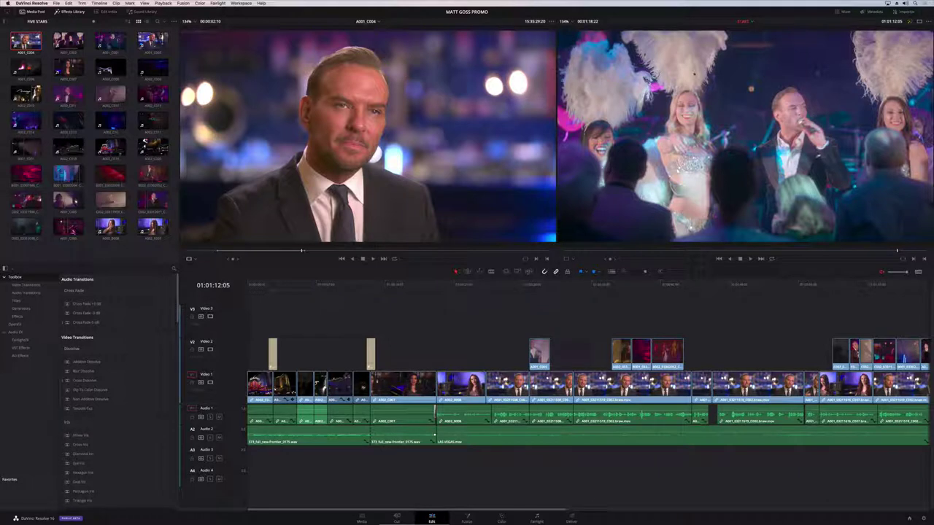
pyautogui.click(905, 12)
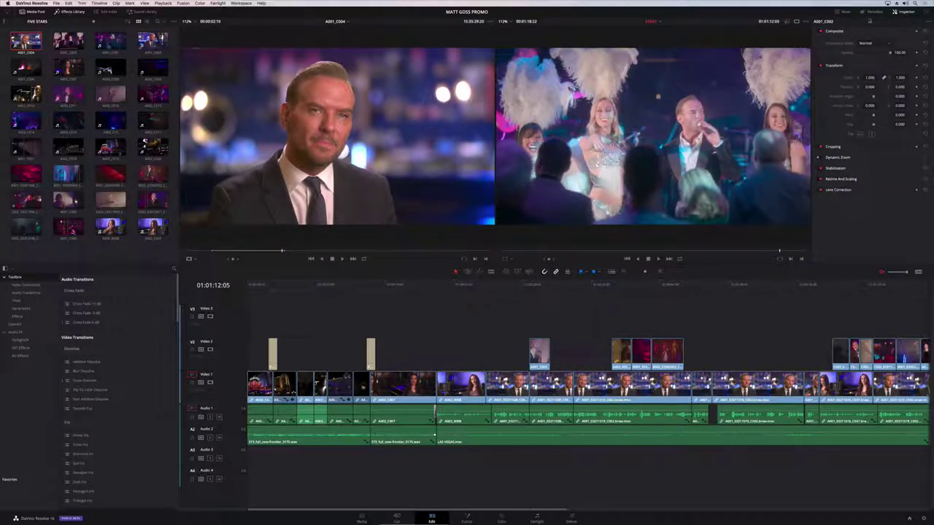
pyautogui.click(847, 13)
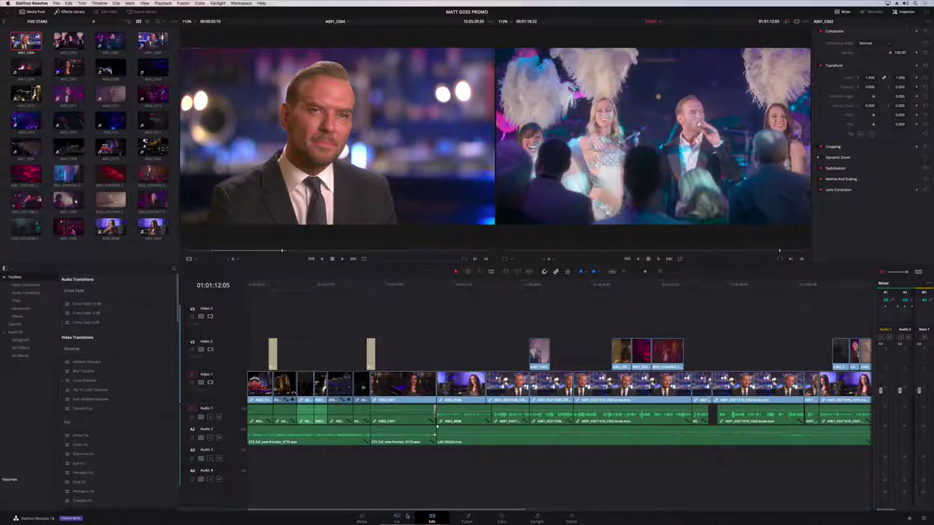
# Step: Switch to the Cut page and bring the playhead to the start of the final showgirls clip, at 01:01:08:09
pyautogui.click(406, 516)
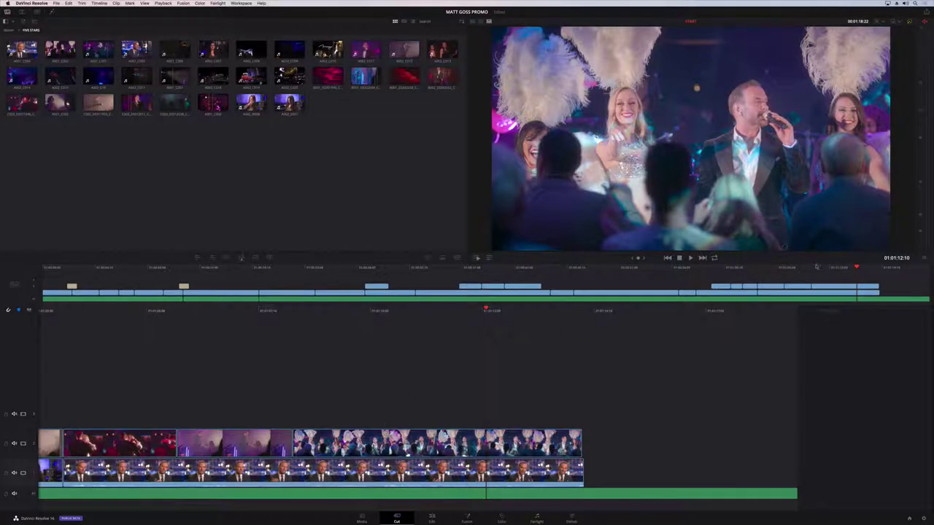
pyautogui.click(782, 269)
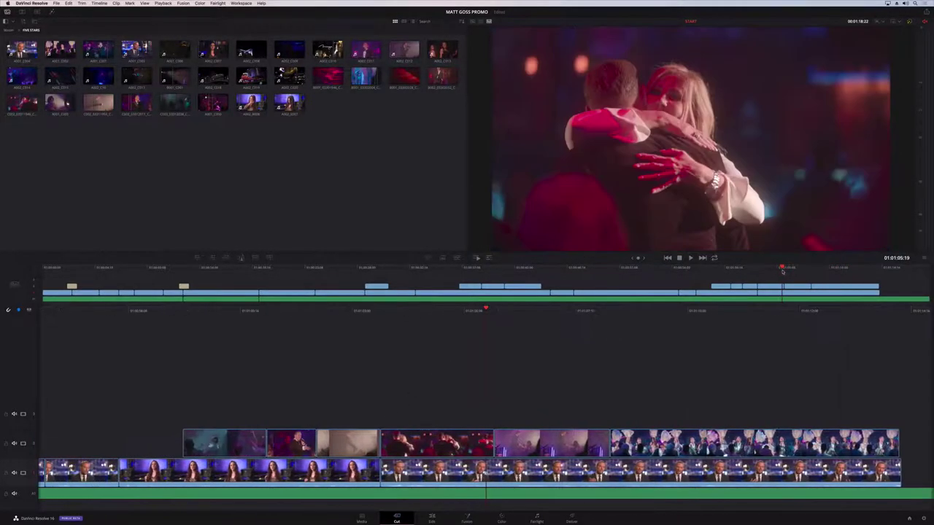
pyautogui.click(821, 268)
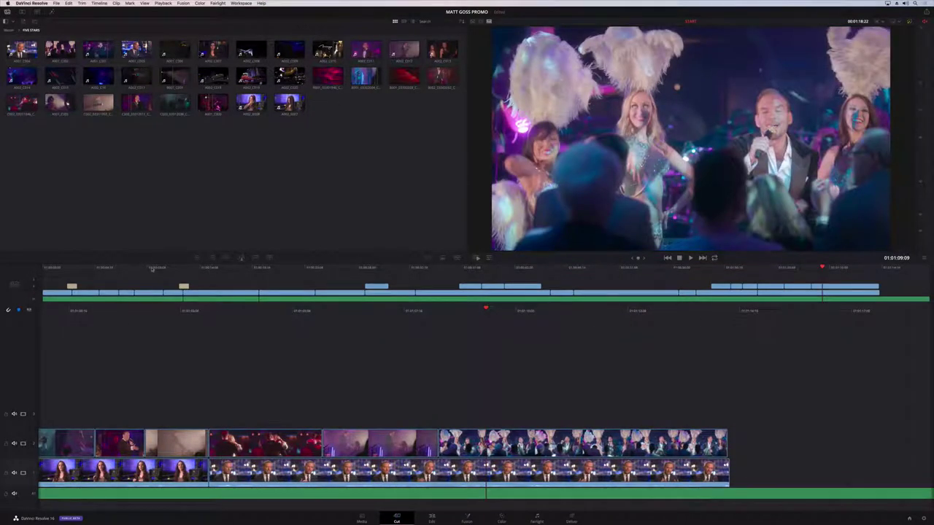
pyautogui.click(156, 270)
pyautogui.click(853, 269)
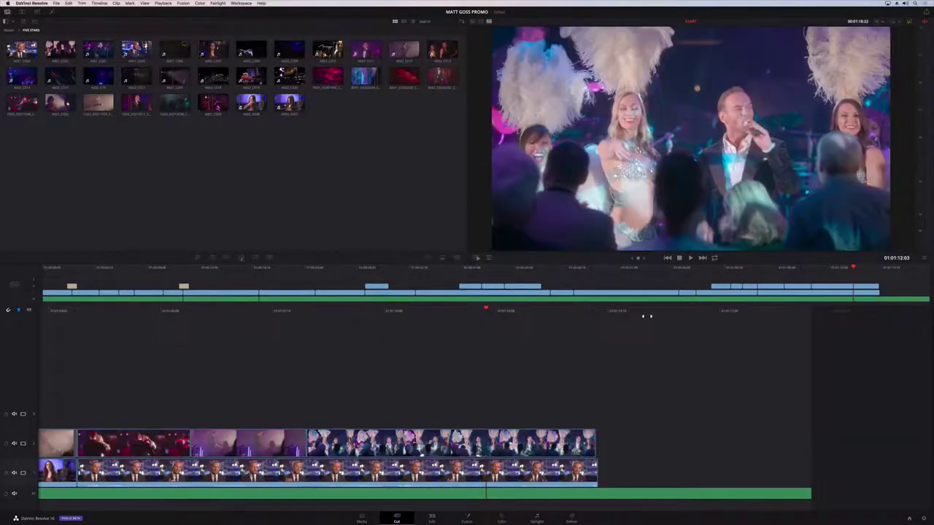
pyautogui.moveTo(472, 310); pyautogui.dragTo(661, 322)
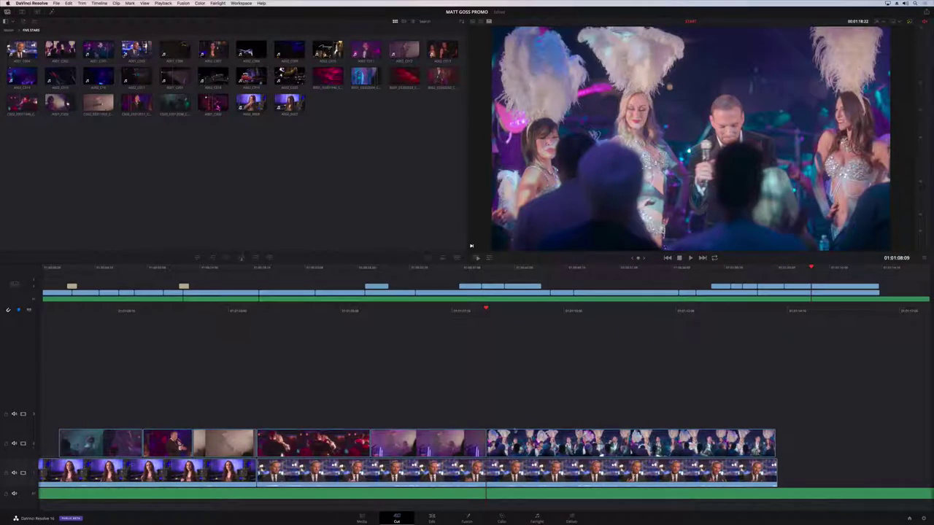
# Step: Try moving the final showgirls clip on video track 2 to 01:00:53:10, ahead of the neighbouring cutaways
pyautogui.click(631, 443)
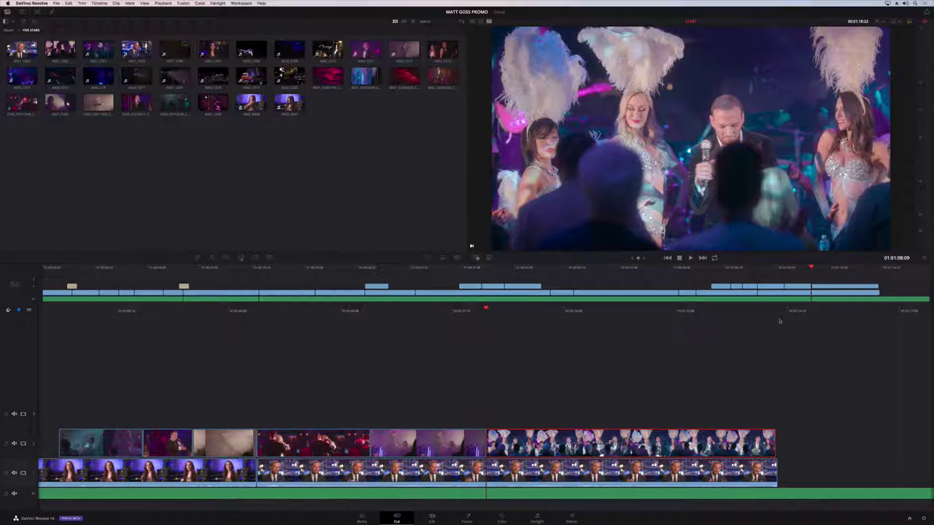
pyautogui.moveTo(822, 289); pyautogui.dragTo(645, 289)
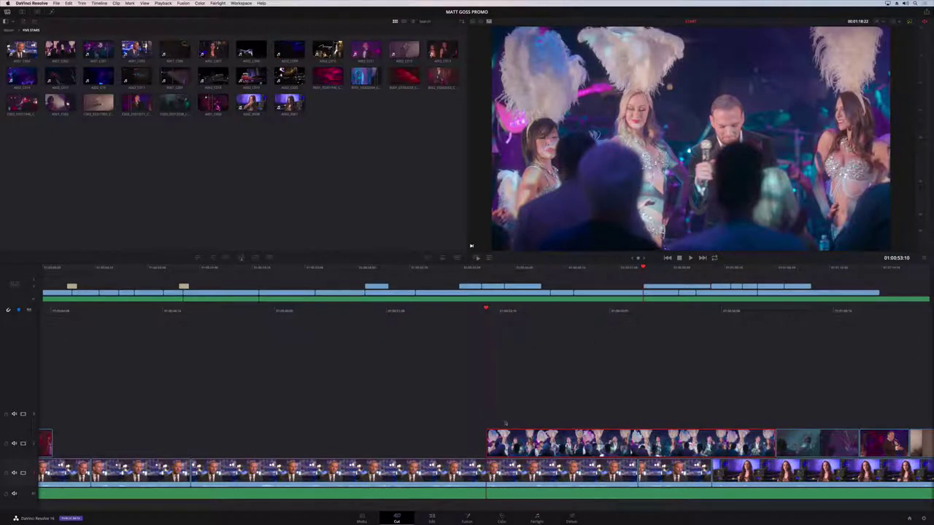
# Step: Trim the start of the showgirls clip on video track 2 and place it directly after the purple stage clip
pyautogui.moveTo(493, 443); pyautogui.dragTo(521, 443)
pyautogui.click(839, 290)
pyautogui.moveTo(843, 291); pyautogui.dragTo(810, 291)
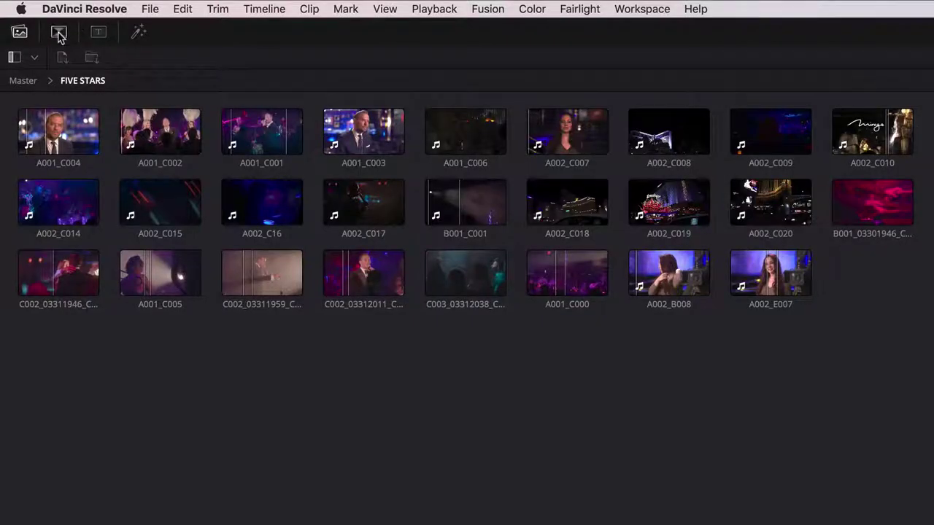
# Step: Browse the transitions, titles and effects libraries and return to the FIVE STARS media bin
pyautogui.click(22, 12)
pyautogui.click(38, 12)
pyautogui.click(137, 33)
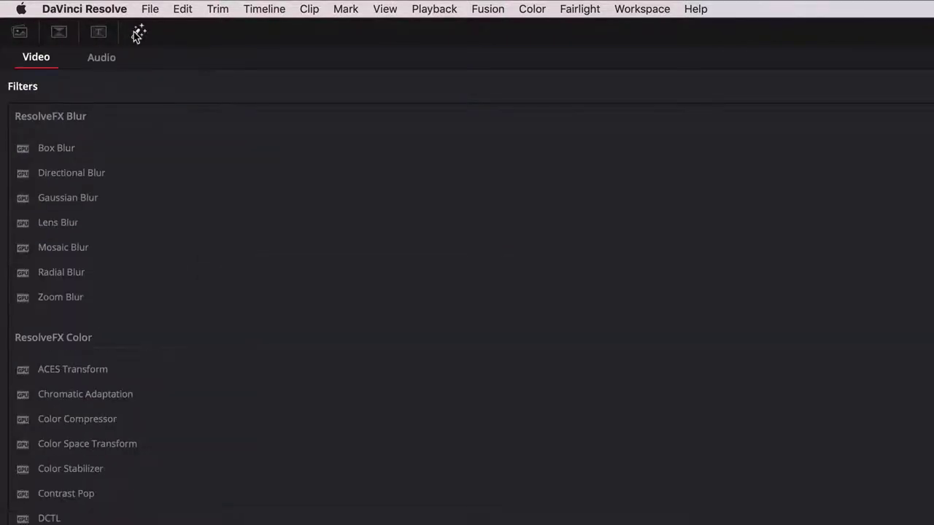
pyautogui.click(20, 32)
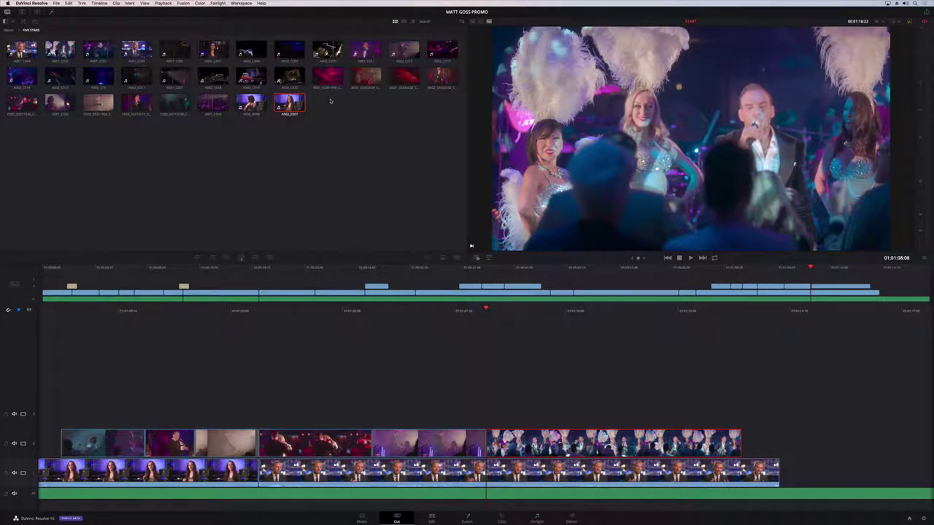
# Step: Load clip B001_03301946_C011.mov in the viewer and display the bin first as a list, finally as filmstrips
pyautogui.click(327, 79)
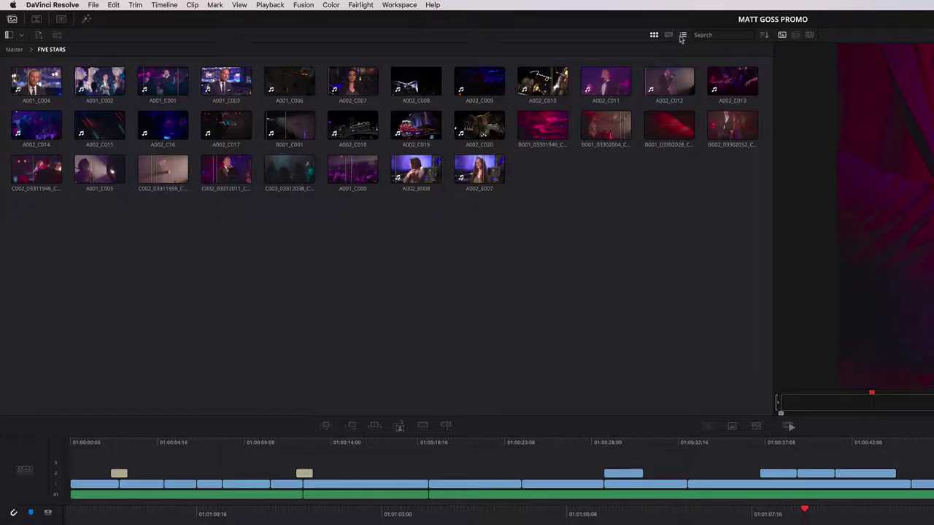
pyautogui.click(683, 35)
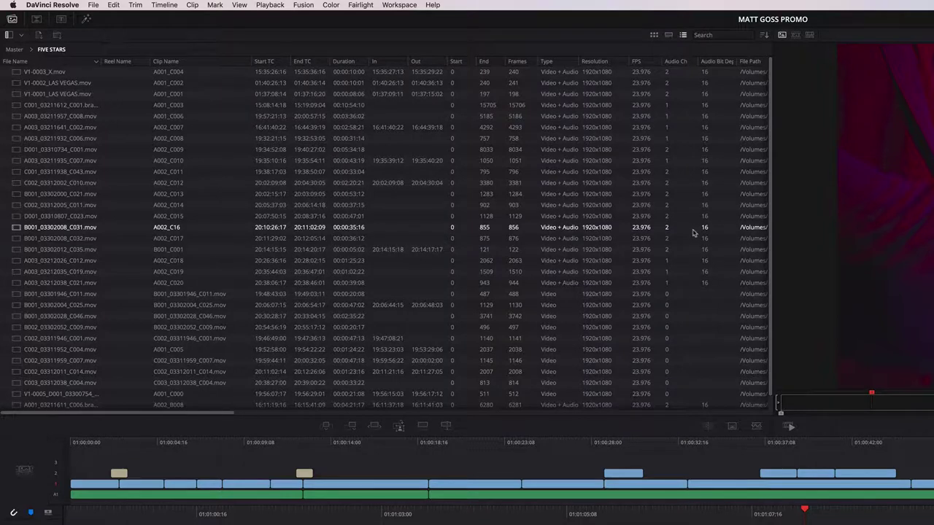
pyautogui.click(668, 35)
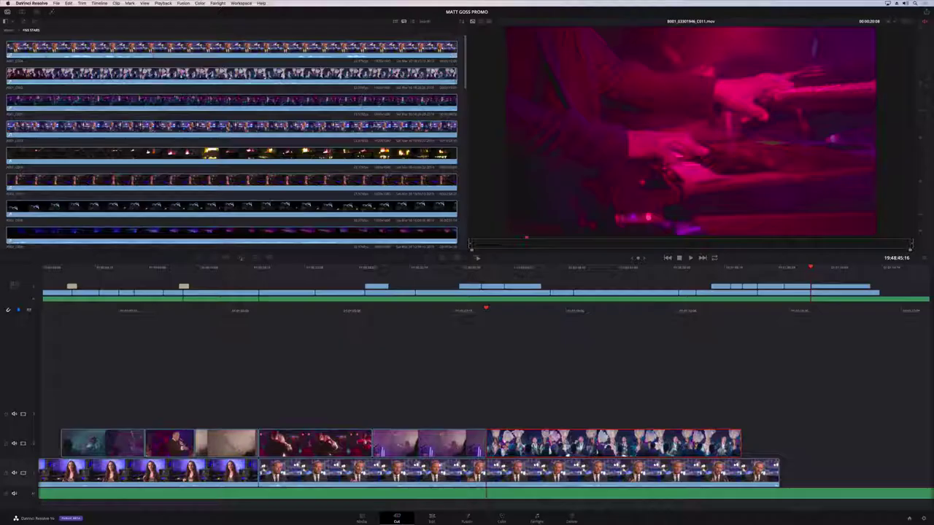
pyautogui.click(597, 237)
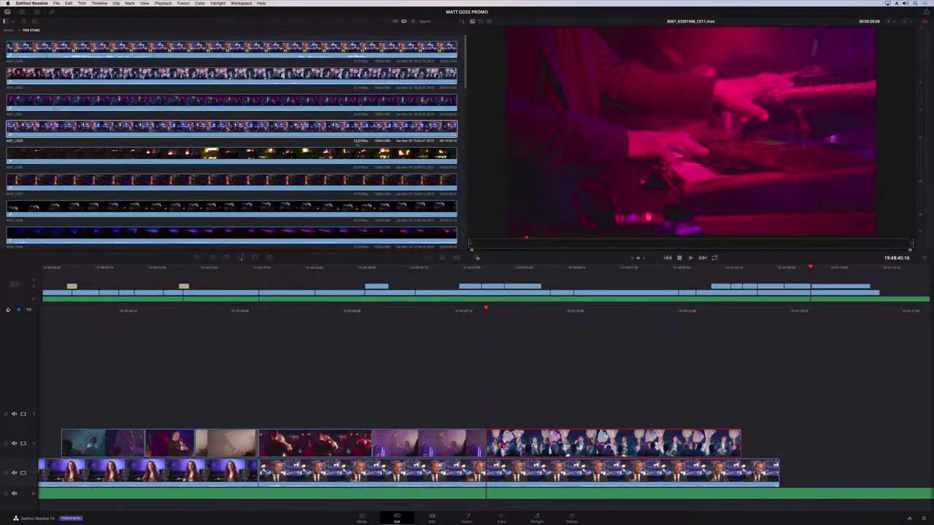
# Step: Load clip A002_C007 in the viewer and sort the media bin by timecode
pyautogui.click(353, 151)
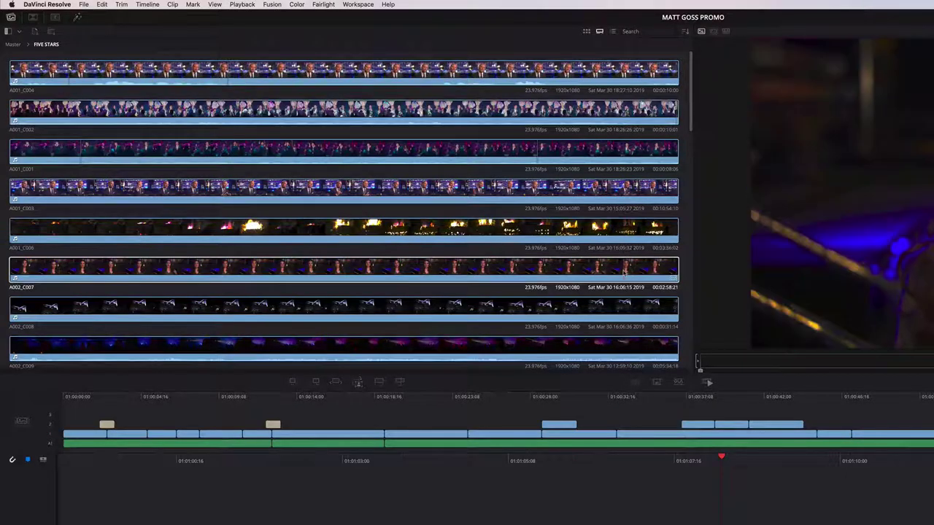
pyautogui.click(623, 271)
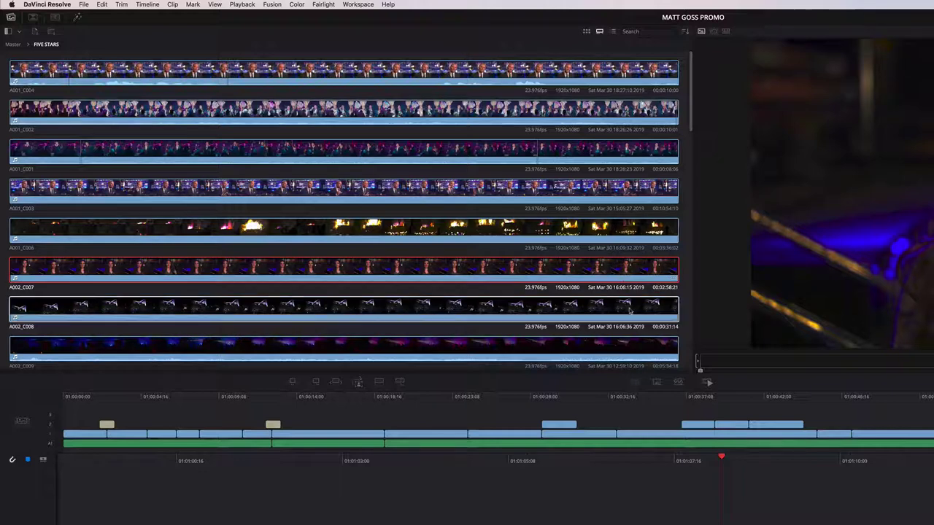
pyautogui.click(686, 32)
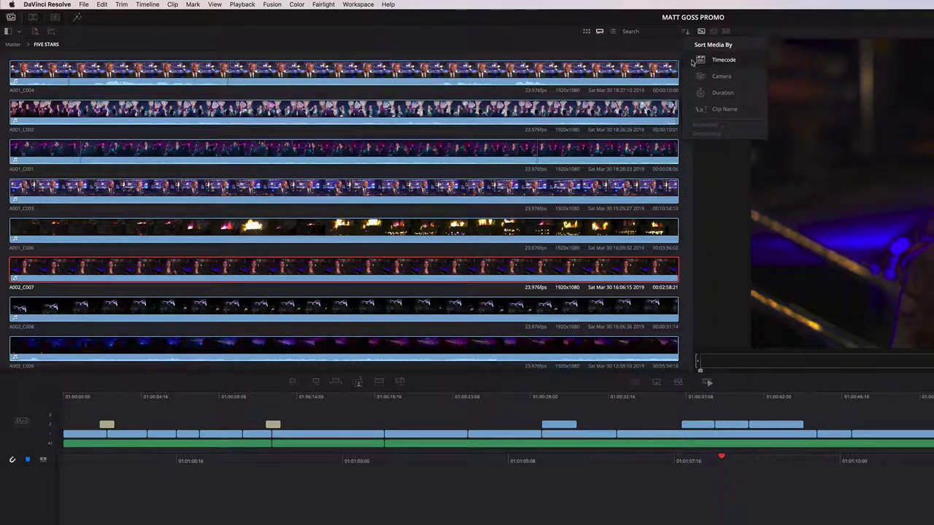
pyautogui.click(712, 59)
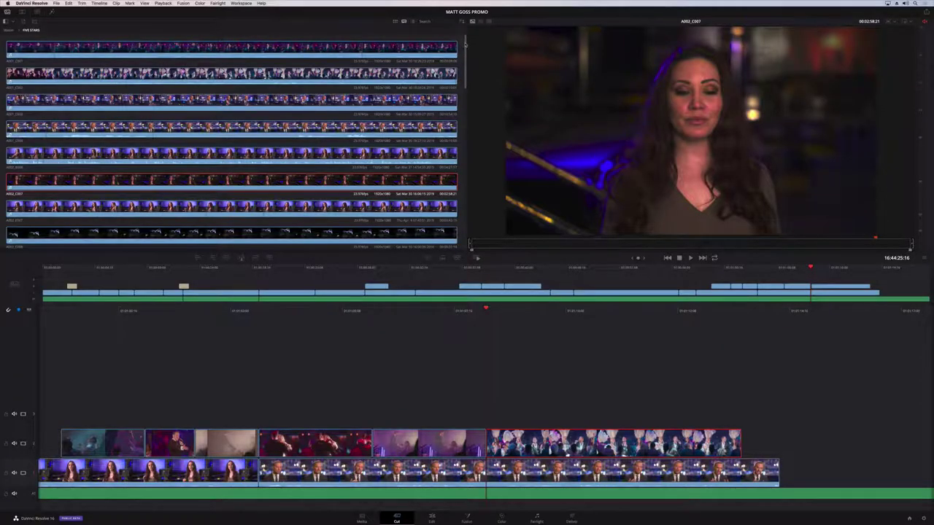
# Step: Preview interview clip A002_B008 and move on through the bin to load A002_E007 in the viewer
pyautogui.scroll(-2, 465, 45)
pyautogui.click(438, 110)
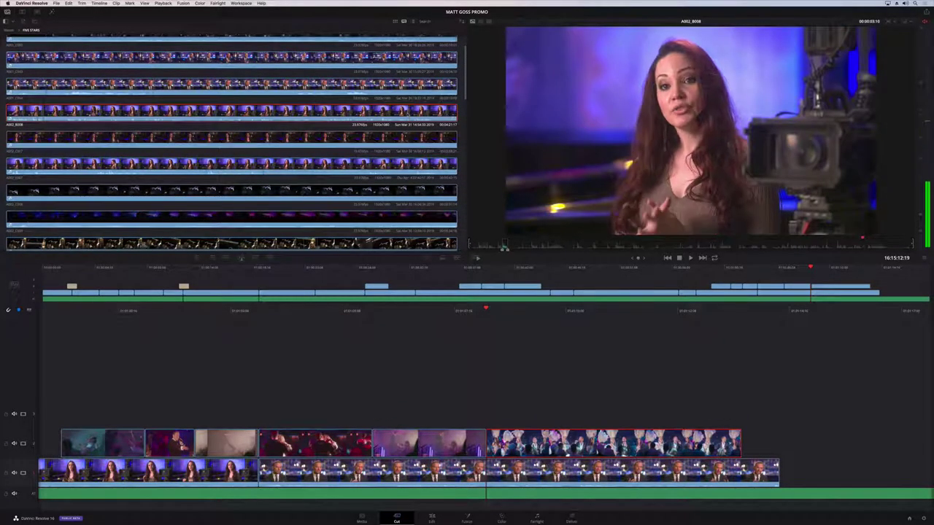
pyautogui.press('Down')
pyautogui.press('Down')
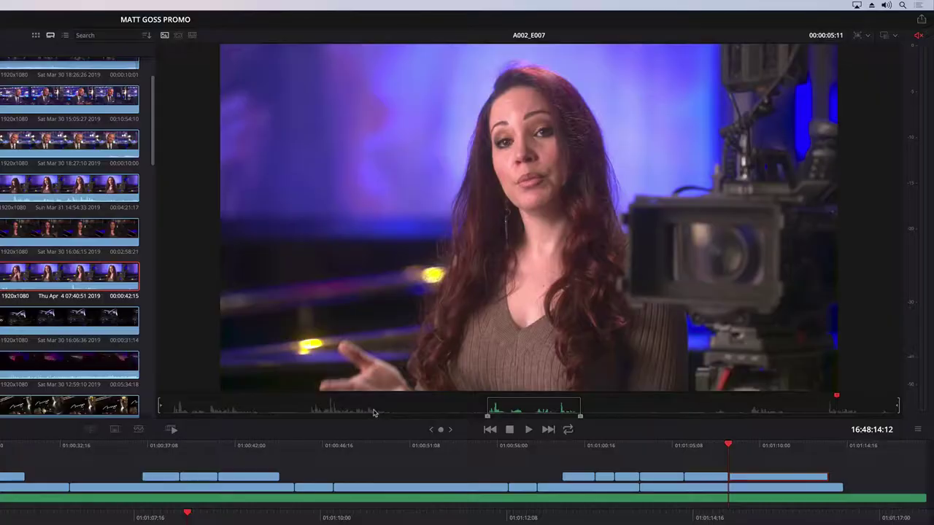
# Step: Clear the in and out points of A002_E007 and mark a new 00:00:06:03 range ending at 16:47:59:18
pyautogui.click(597, 249)
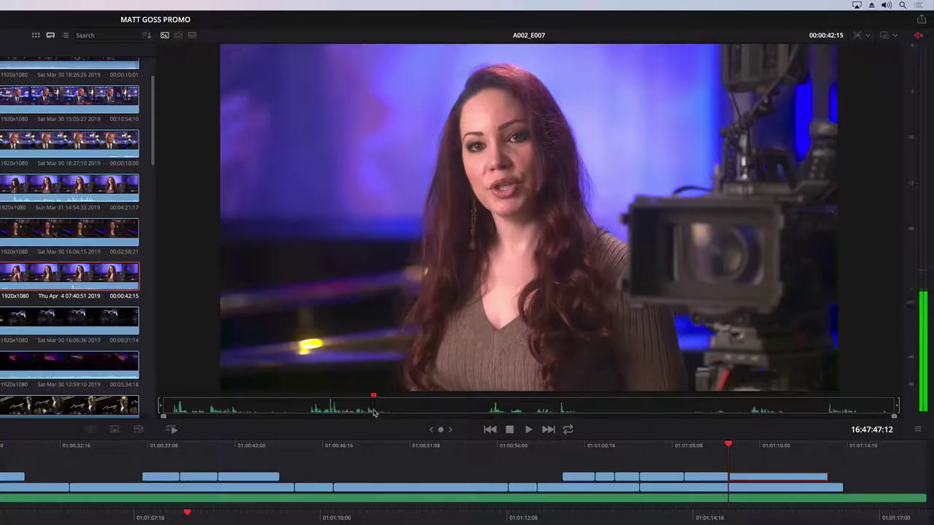
pyautogui.click(334, 408)
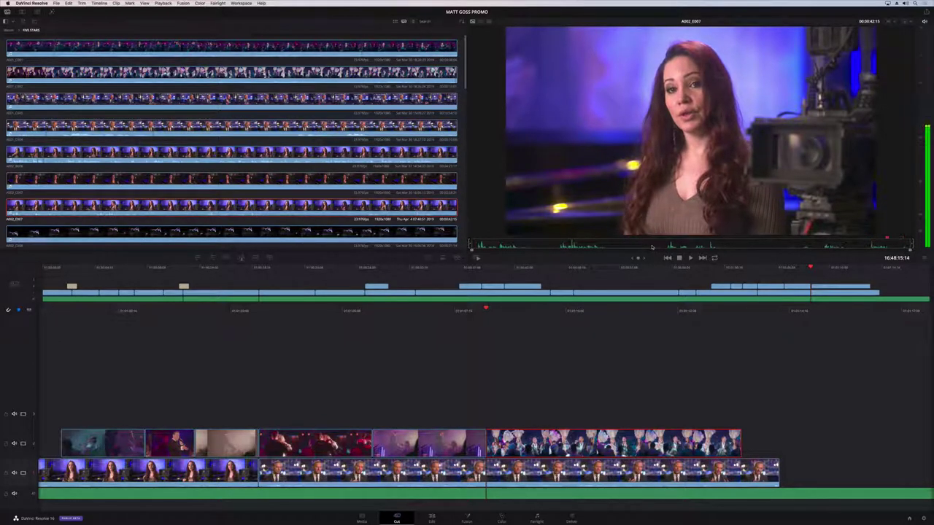
pyautogui.click(651, 247)
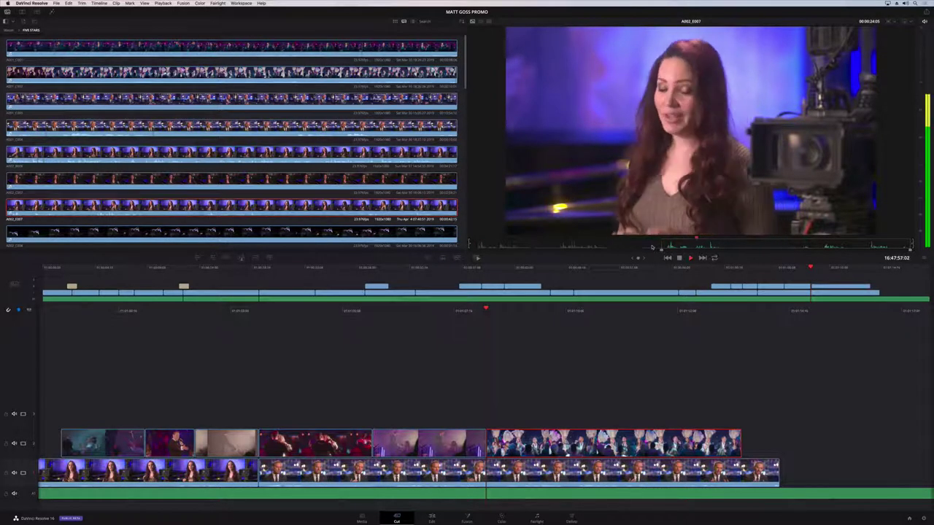
pyautogui.press('o')
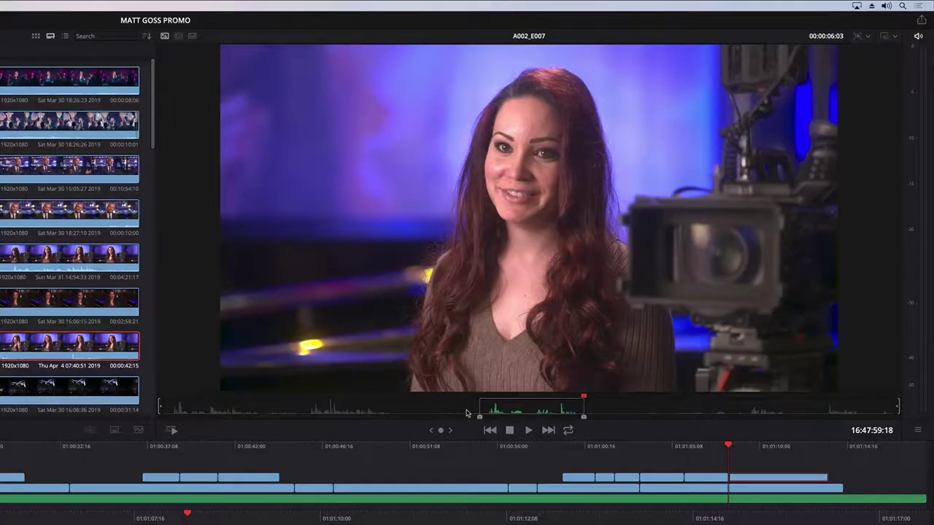
# Step: Tighten the marked range of A002_E007 to 00:00:05:03 by adjusting its in point to 16:47:54:06 and out point to 16:47:59:08
pyautogui.click(653, 248)
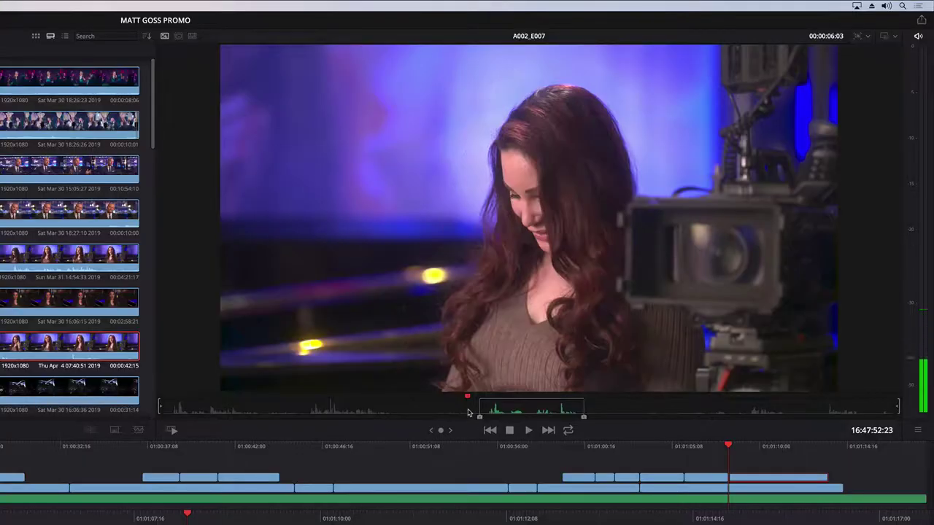
pyautogui.moveTo(478, 418)
pyautogui.mouseDown()
pyautogui.moveTo(468, 415)
pyautogui.moveTo(489, 421)
pyautogui.mouseUp()
pyautogui.moveTo(486, 422); pyautogui.dragTo(487, 425)
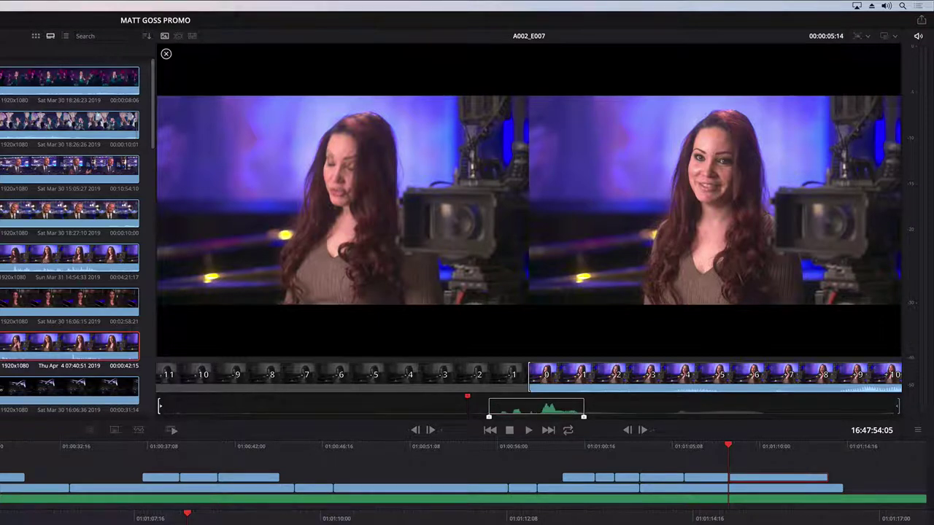
pyautogui.press('space')
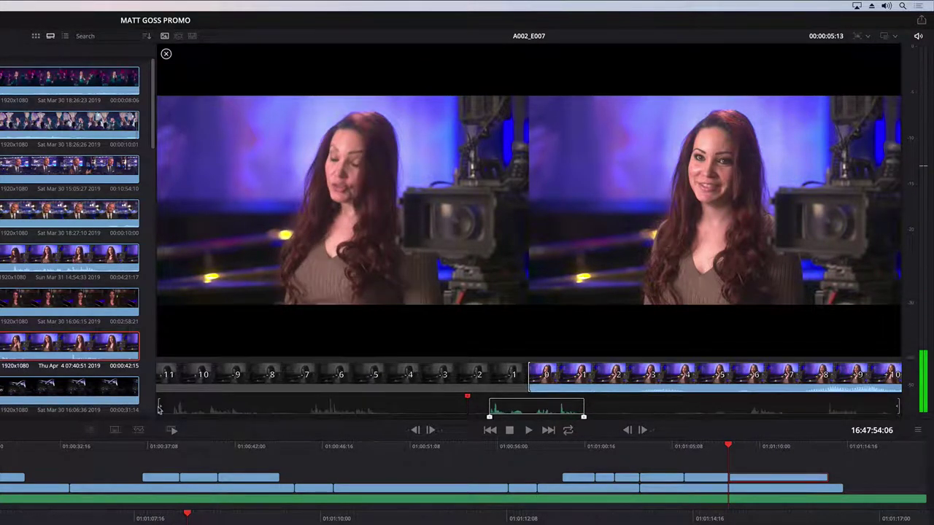
pyautogui.click(896, 411)
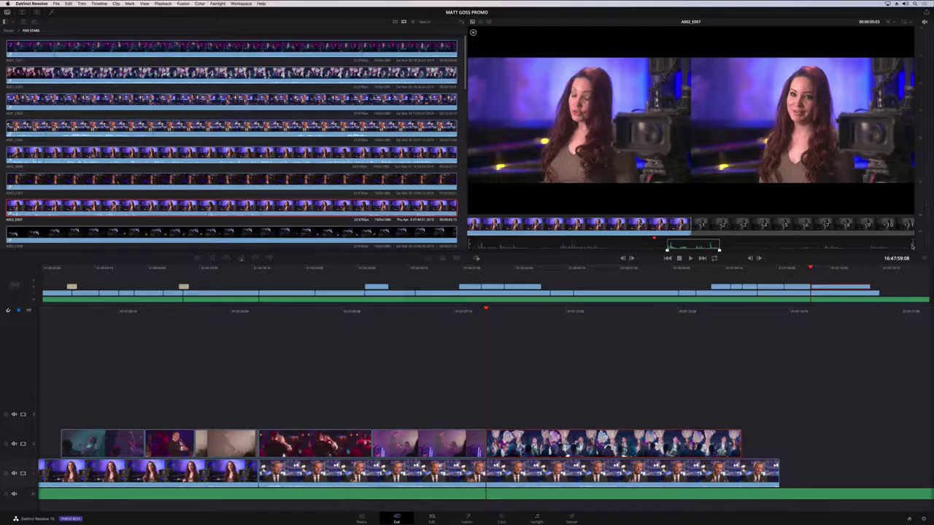
# Step: Play back the marked range of A002_E007 and select the showgirls clip on video track 2
pyautogui.press('space')
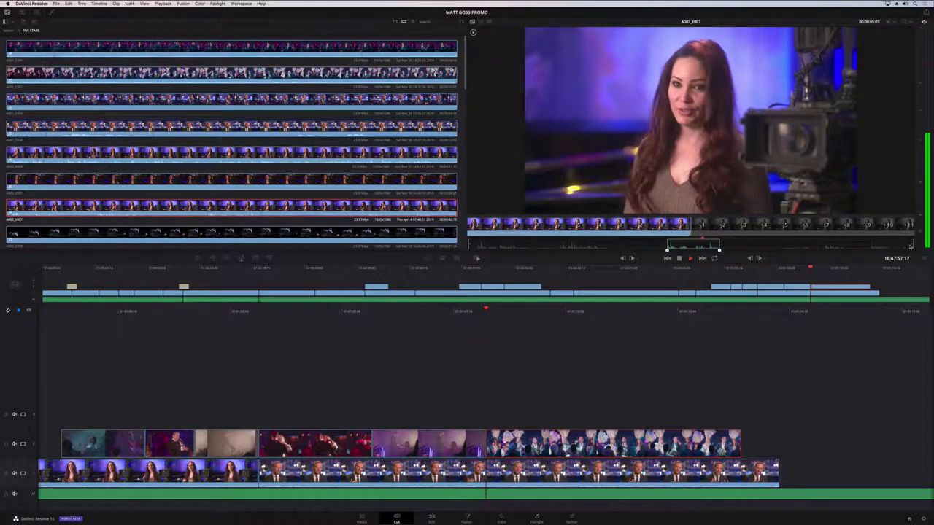
pyautogui.press('space')
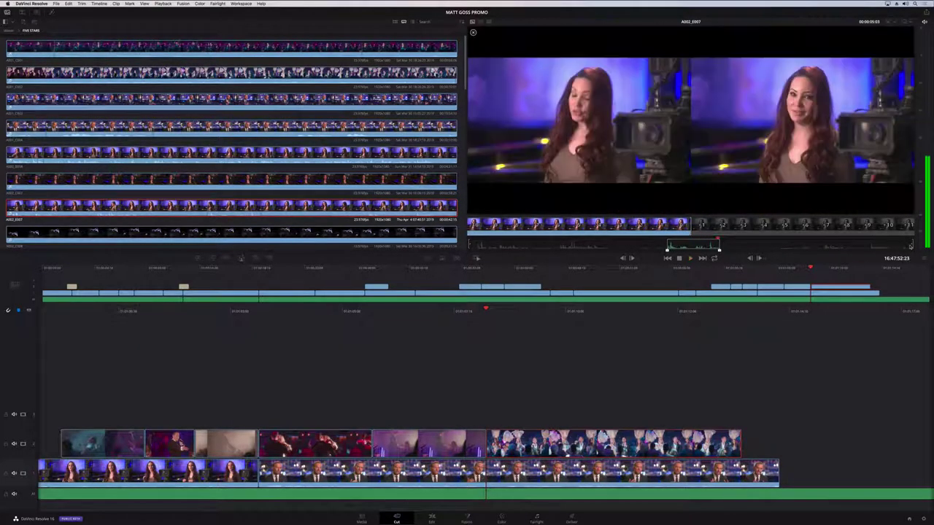
pyautogui.click(613, 443)
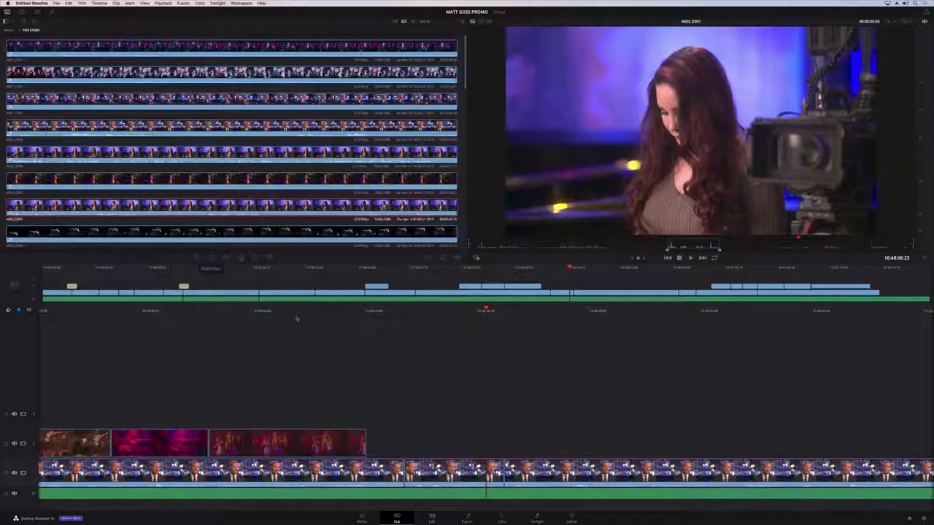
# Step: Smart Insert the marked A002_E007 range at the cut nearest 01:00:46:23 on video track 1 and play back across the insertion
pyautogui.click(563, 267)
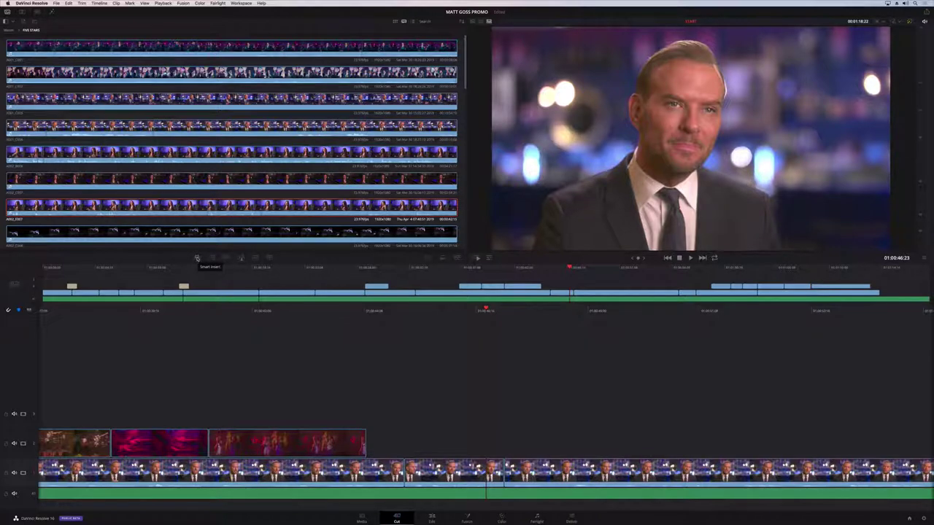
pyautogui.click(197, 258)
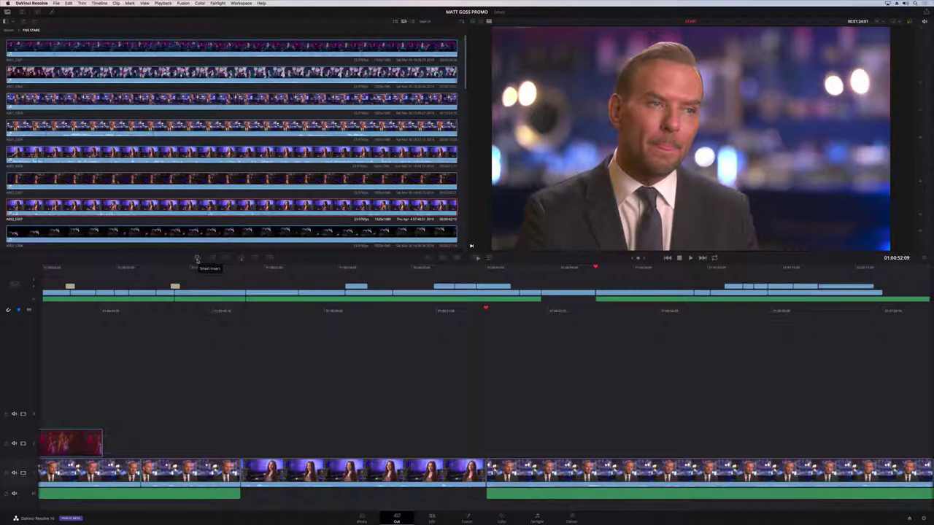
pyautogui.click(529, 268)
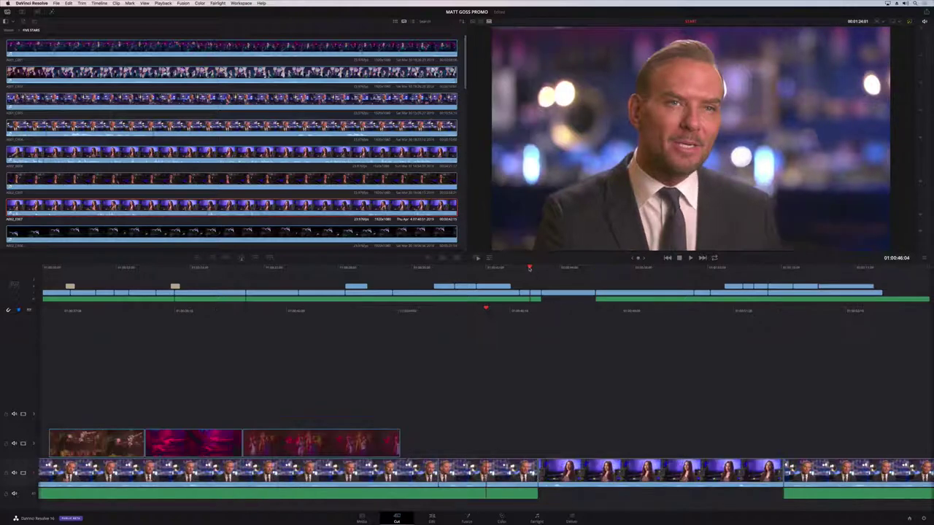
pyautogui.press('space')
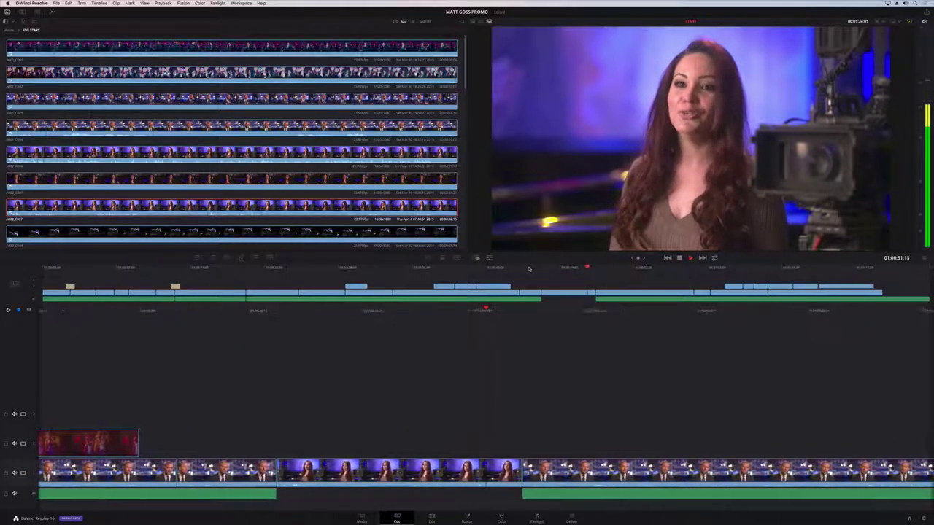
pyautogui.press('space')
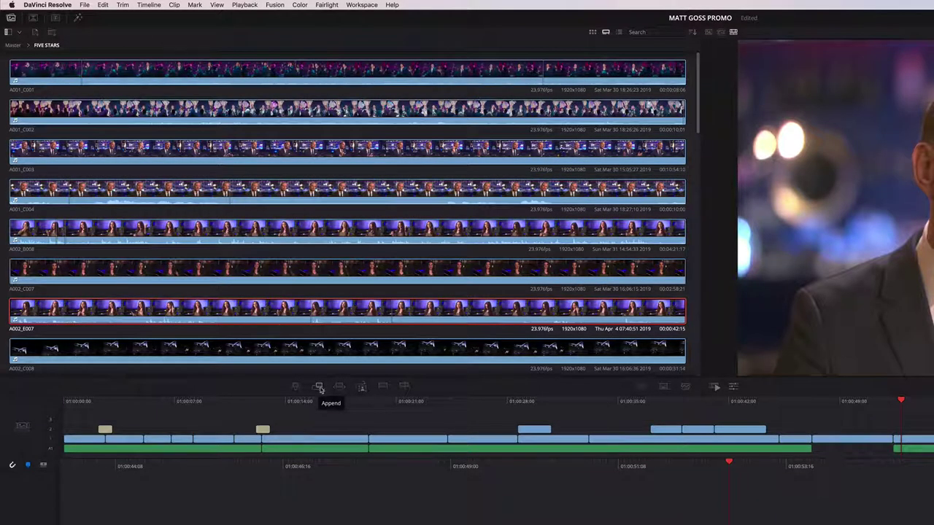
# Step: Load A001_C004, play its marked range, and append it to the end of the timeline
pyautogui.click(524, 200)
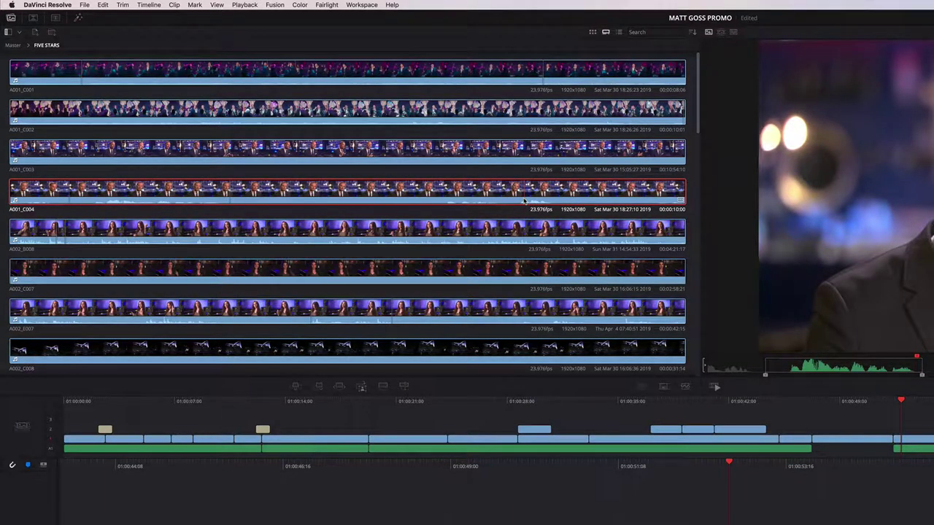
pyautogui.press('space')
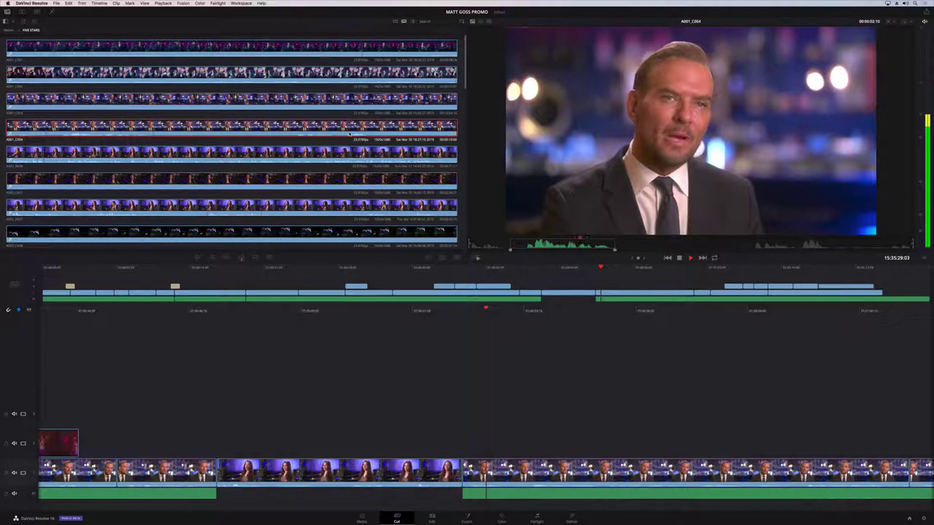
pyautogui.press('space')
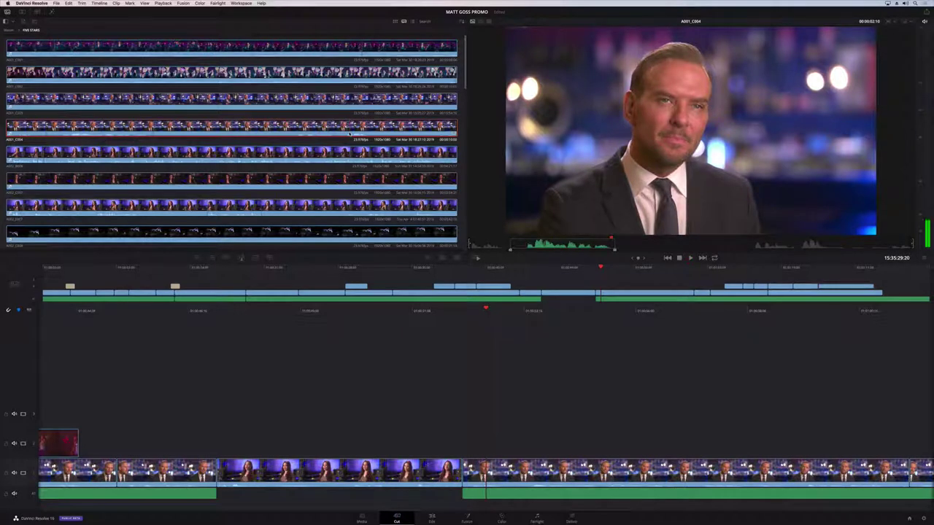
pyautogui.click(211, 260)
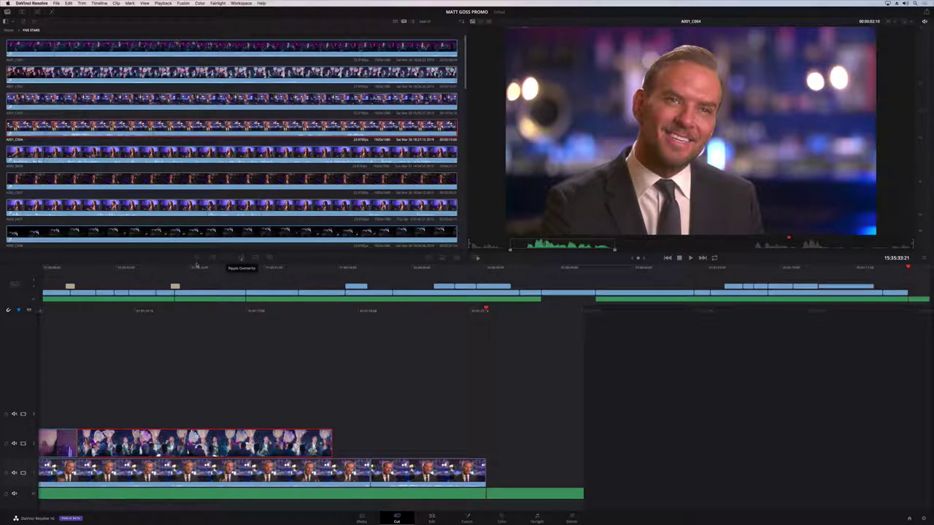
# Step: Ripple Overwrite the woman's interview clip at 01:00:20:21 with the marked A002_B008 range, then review the replacement in the timeline
pyautogui.moveTo(232, 270); pyautogui.dragTo(264, 270)
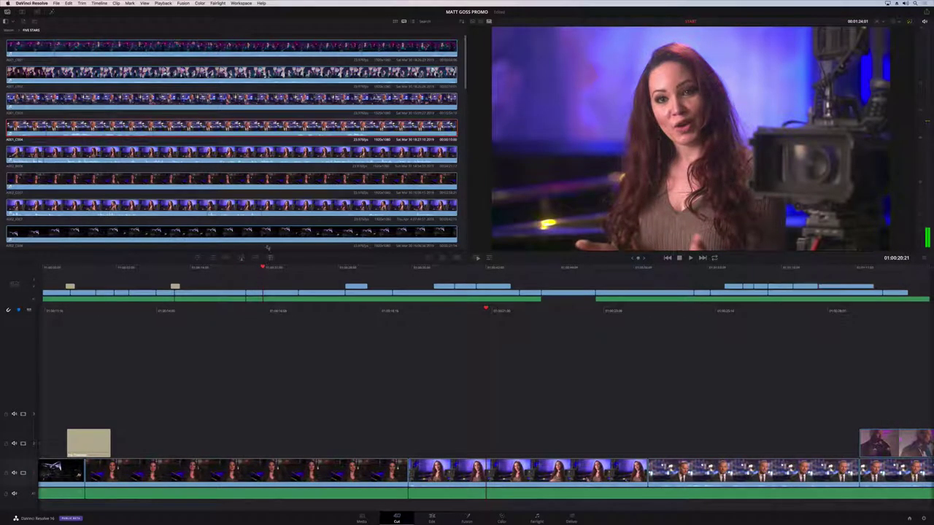
pyautogui.click(325, 154)
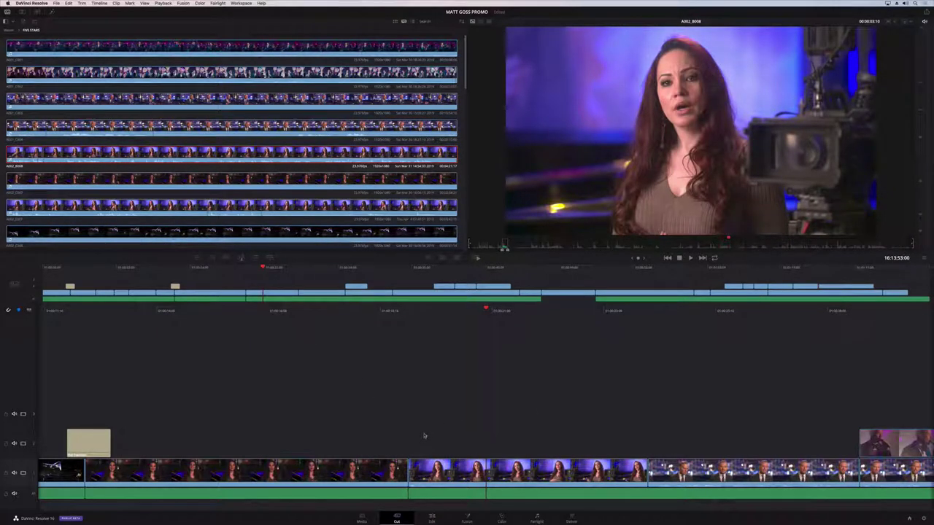
pyautogui.click(329, 159)
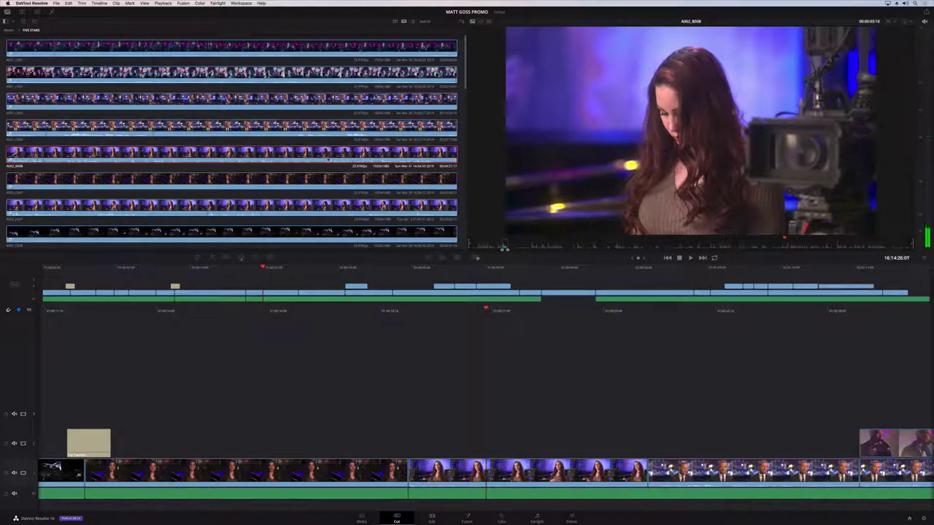
pyautogui.click(226, 258)
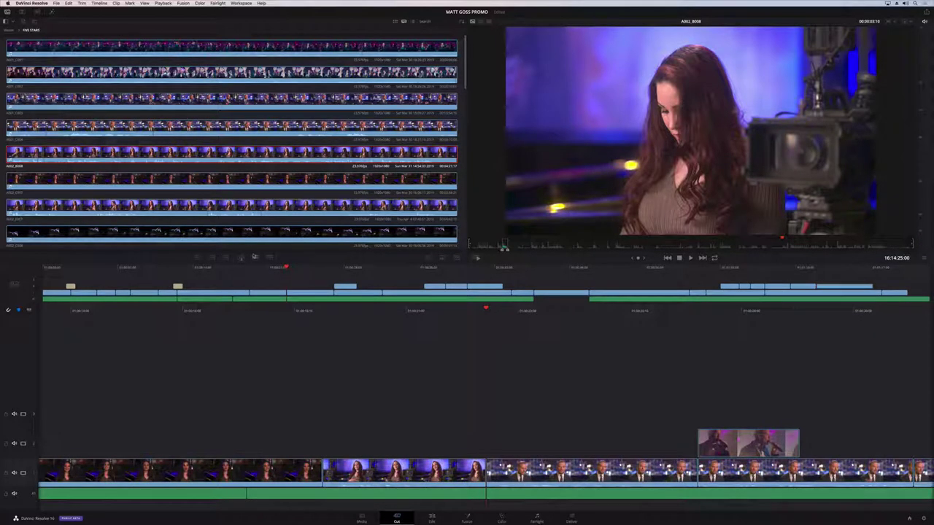
pyautogui.click(270, 268)
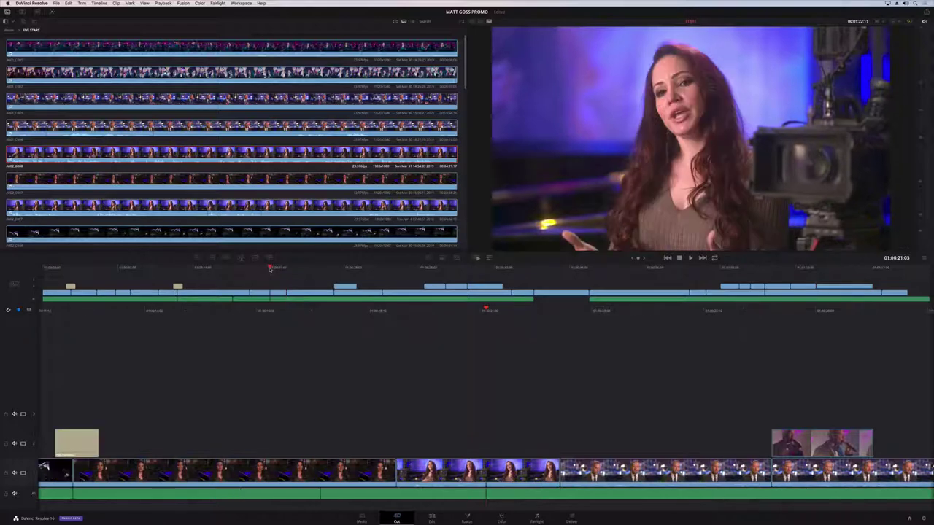
pyautogui.click(244, 267)
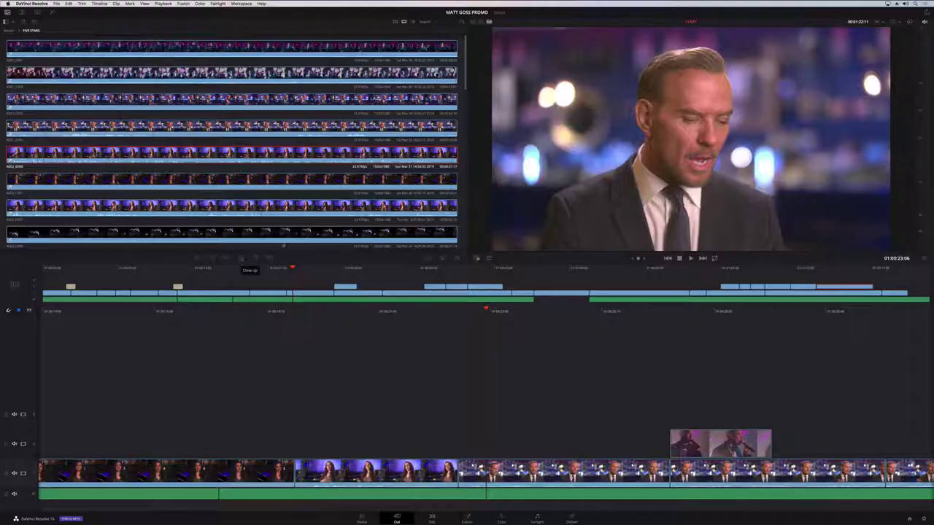
# Step: Load the red-lit drummer clip B001_03302028_C046.mov and mark a 00:00:01:22 range ending at 20:31:42:07
pyautogui.moveTo(465, 83); pyautogui.dragTo(463, 223)
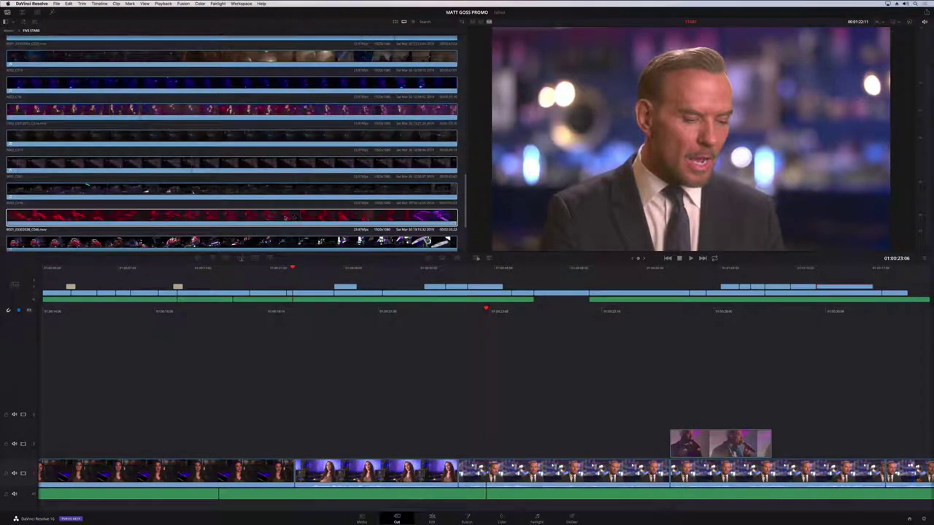
pyautogui.click(276, 217)
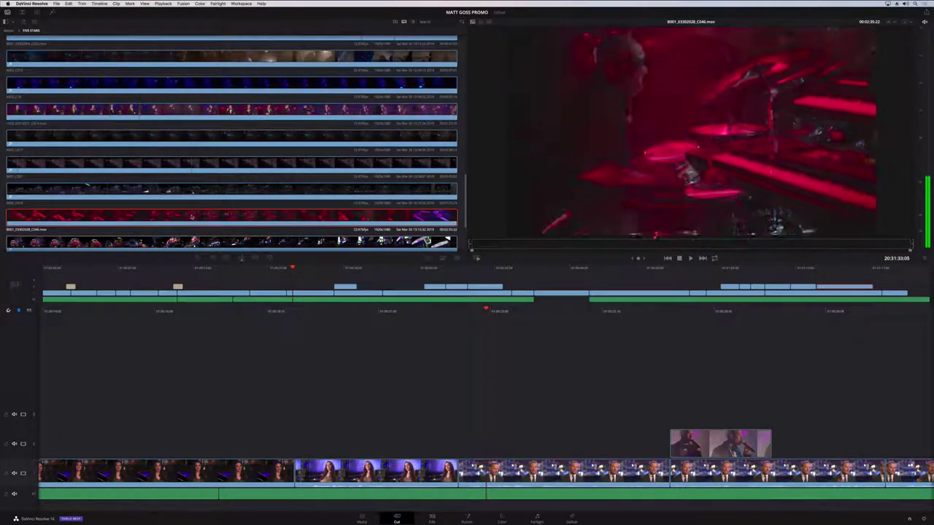
pyautogui.click(672, 245)
pyautogui.moveTo(674, 247); pyautogui.dragTo(677, 246)
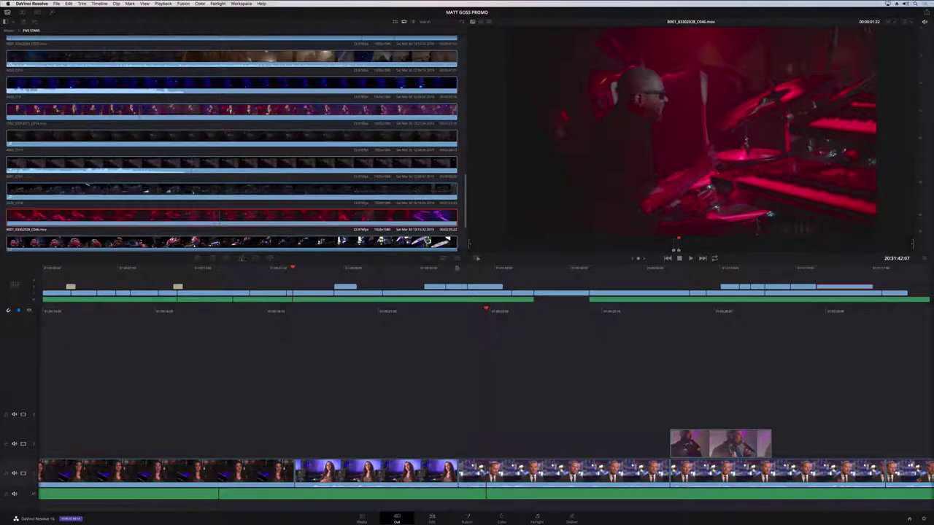
# Step: Add the marked drummer range as a Close Up edit on video track 2 directly after the showgirls clip and play it back
pyautogui.click(500, 268)
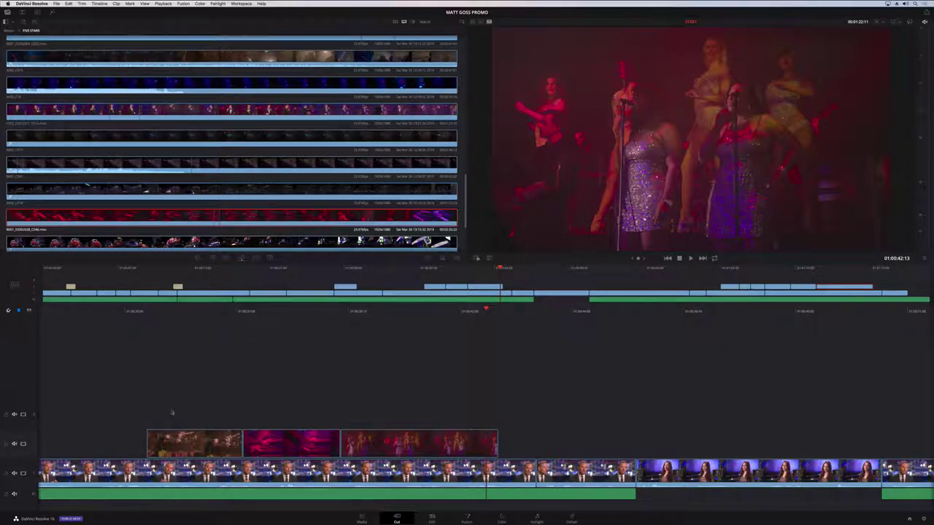
pyautogui.click(241, 259)
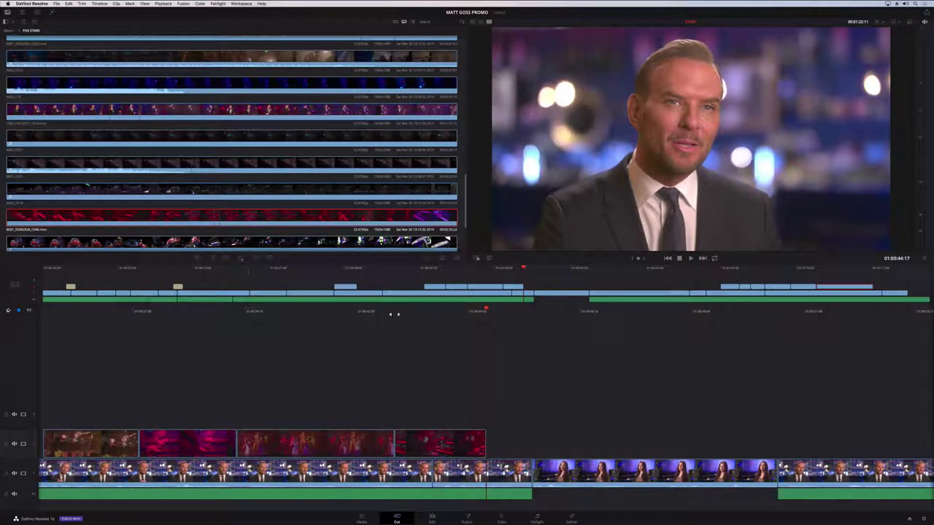
pyautogui.moveTo(391, 310); pyautogui.dragTo(504, 315)
pyautogui.press('space')
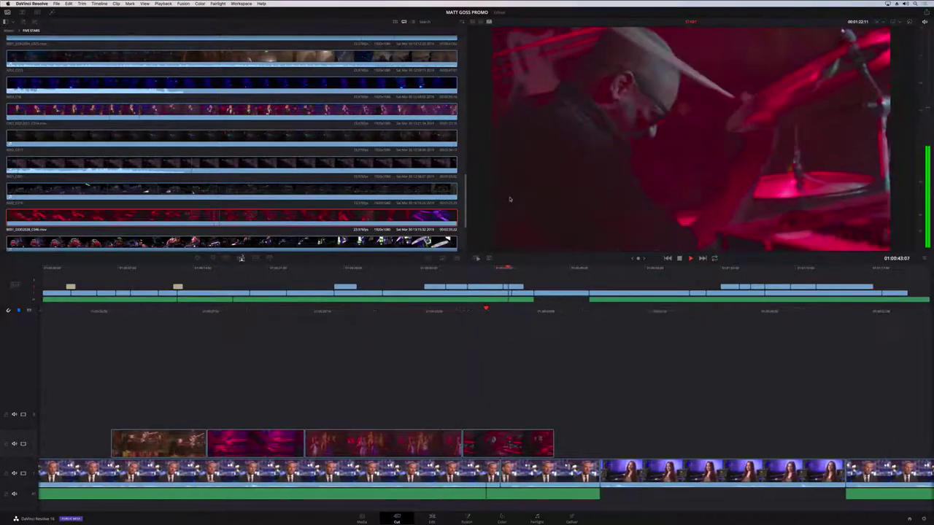
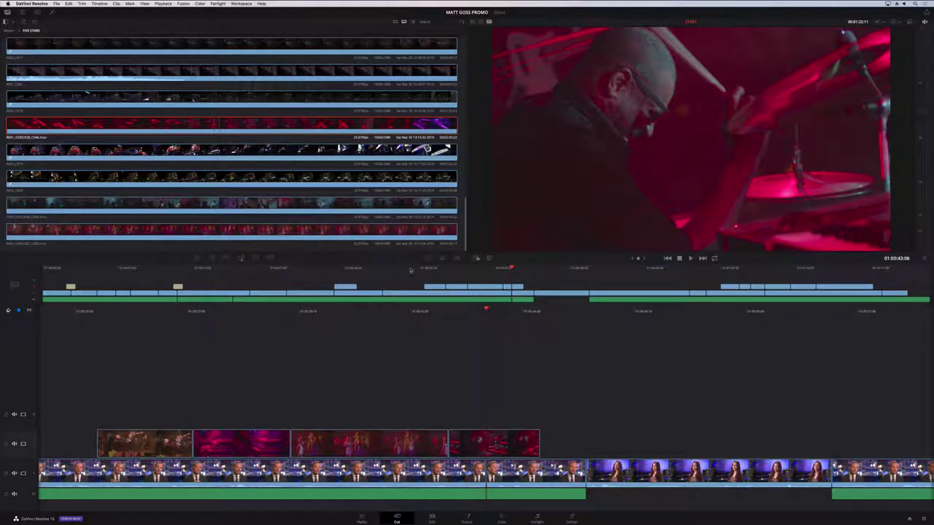
# Step: Scrub through the full timeline and play the singer's interview up to the performance clip at 01:00:27:02
pyautogui.moveTo(424, 270); pyautogui.dragTo(489, 268)
pyautogui.moveTo(719, 270); pyautogui.dragTo(801, 275)
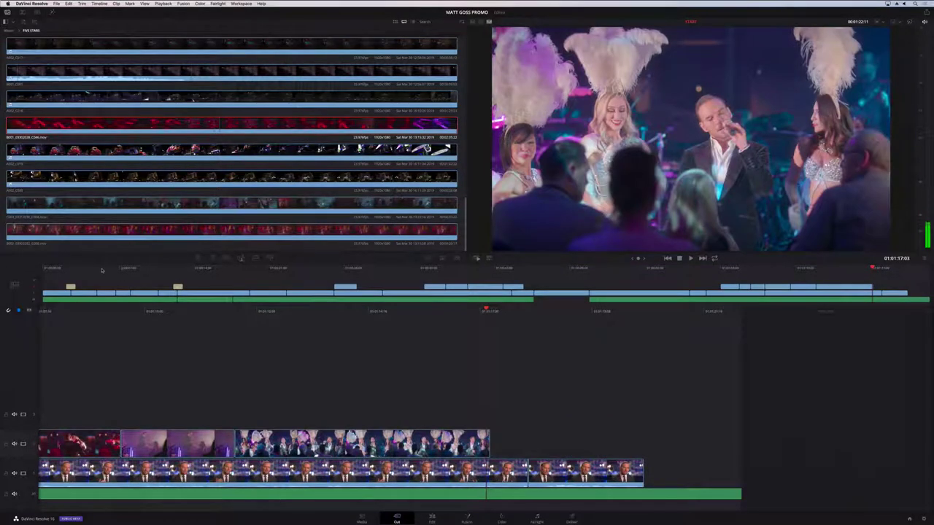
pyautogui.click(101, 268)
pyautogui.moveTo(101, 269); pyautogui.dragTo(560, 268)
pyautogui.click(304, 269)
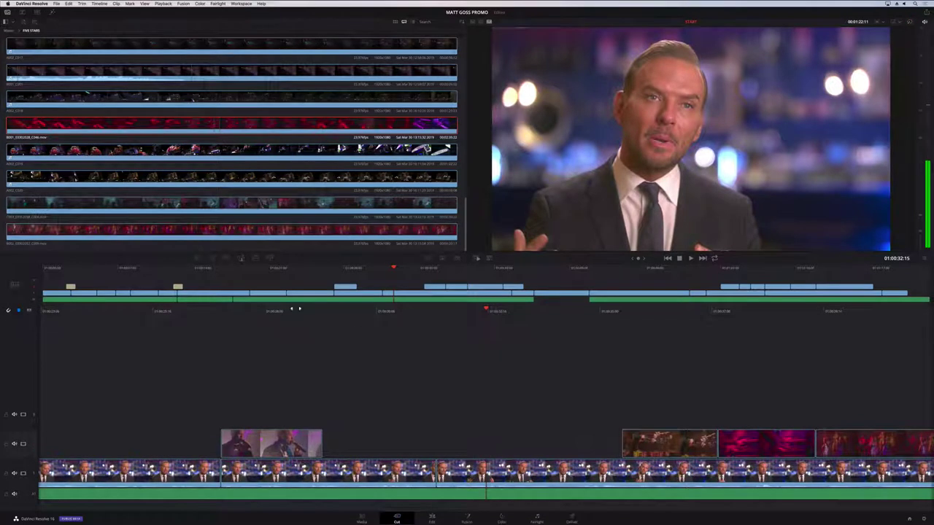
pyautogui.press('space')
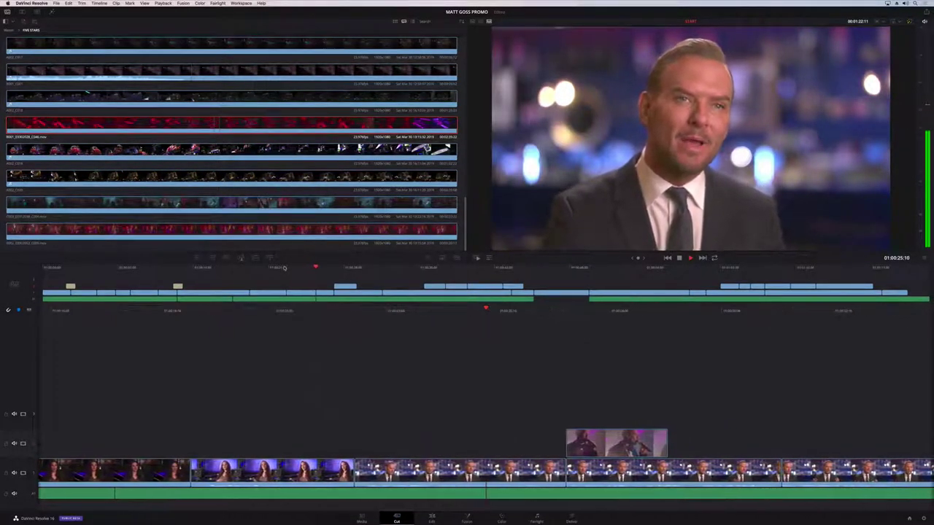
pyautogui.press('space')
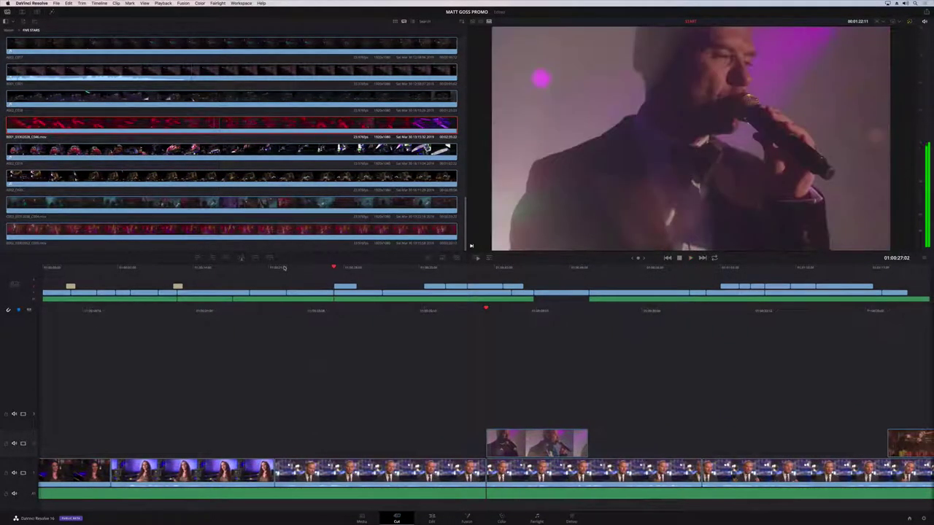
# Step: Park the timeline playhead at 01:00:23:02 and load interview clip A001_C003 from the bin into the viewer
pyautogui.click(291, 268)
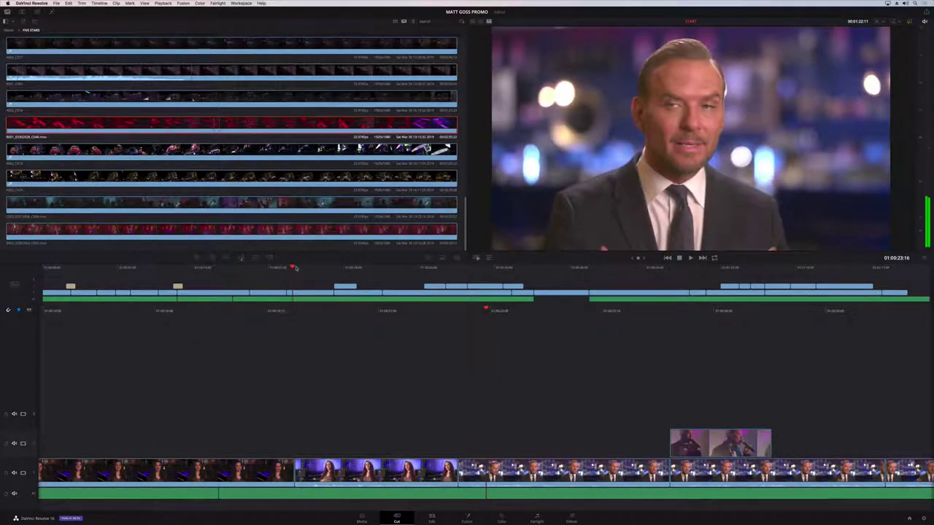
pyautogui.click(295, 267)
pyautogui.moveTo(295, 267); pyautogui.dragTo(290, 267)
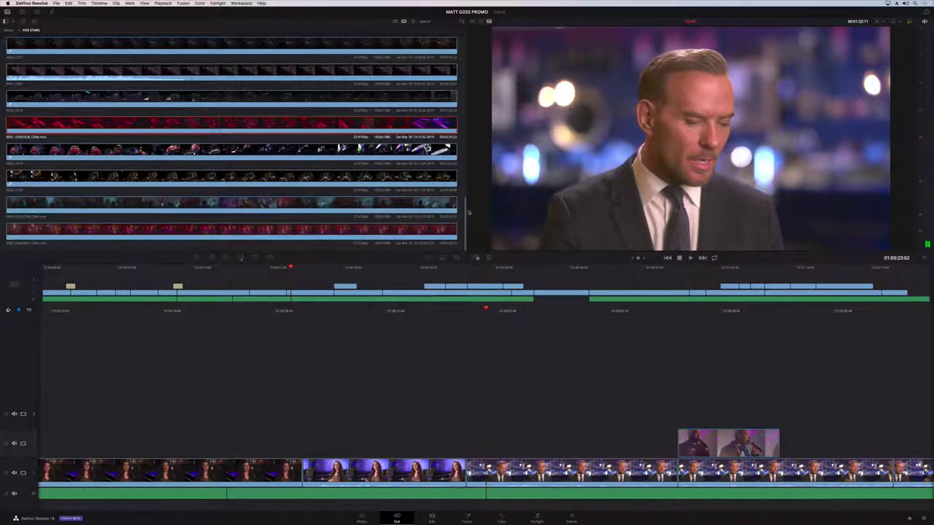
pyautogui.moveTo(467, 211); pyautogui.dragTo(459, 47)
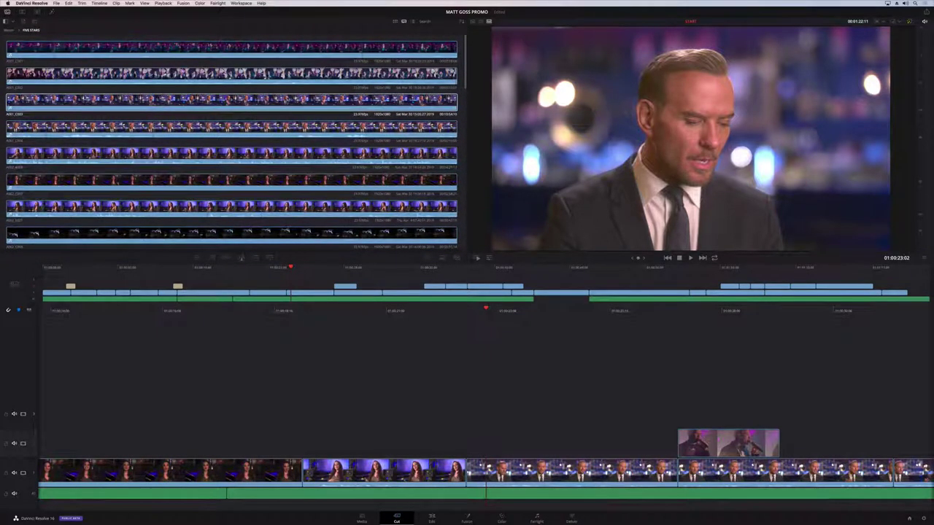
pyautogui.click(448, 104)
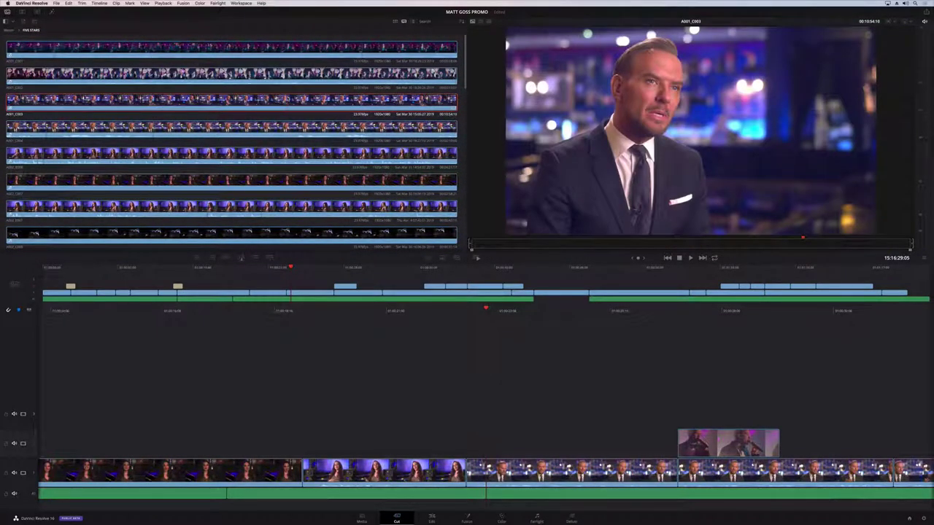
# Step: Mark a 00:00:10:00 range in A001_C003 from 15:09:01:00 to 15:09:10:23
pyautogui.click(502, 239)
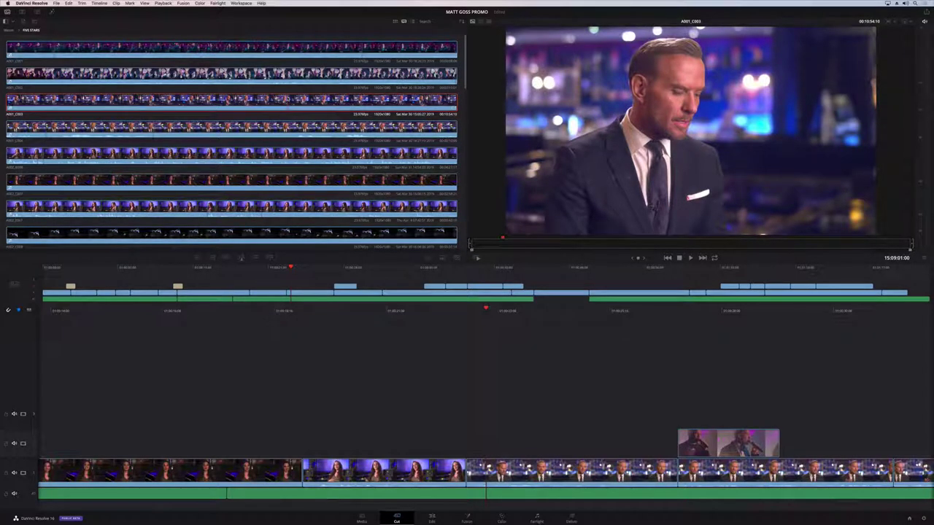
pyautogui.press('i')
pyautogui.moveTo(502, 240); pyautogui.dragTo(509, 248)
pyautogui.press('o')
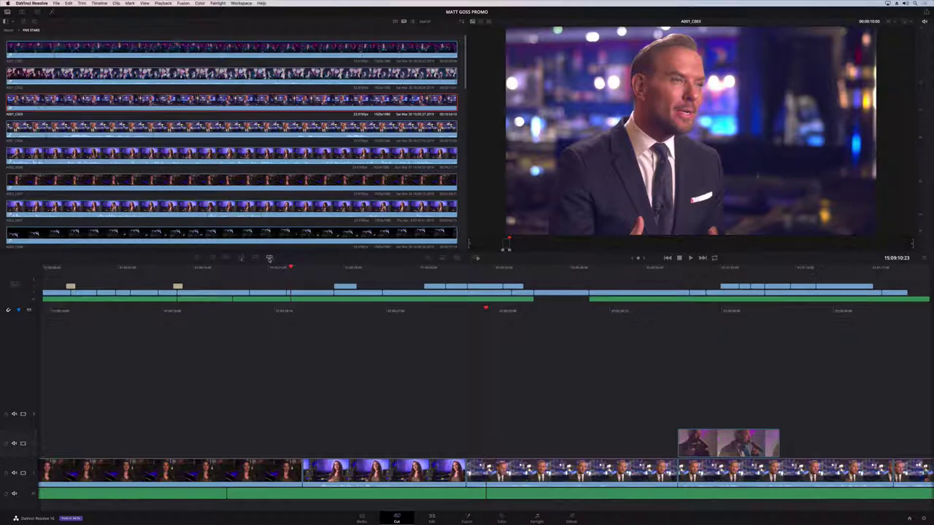
# Step: Source Overwrite the marked A001_C003 range onto video track 3 above the matching interview and play back the synced angle
pyautogui.click(269, 258)
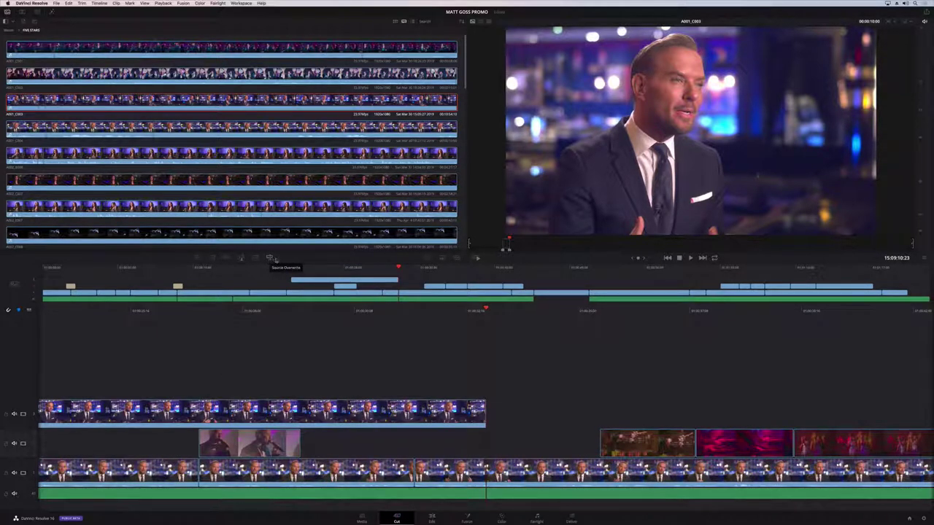
pyautogui.press('space')
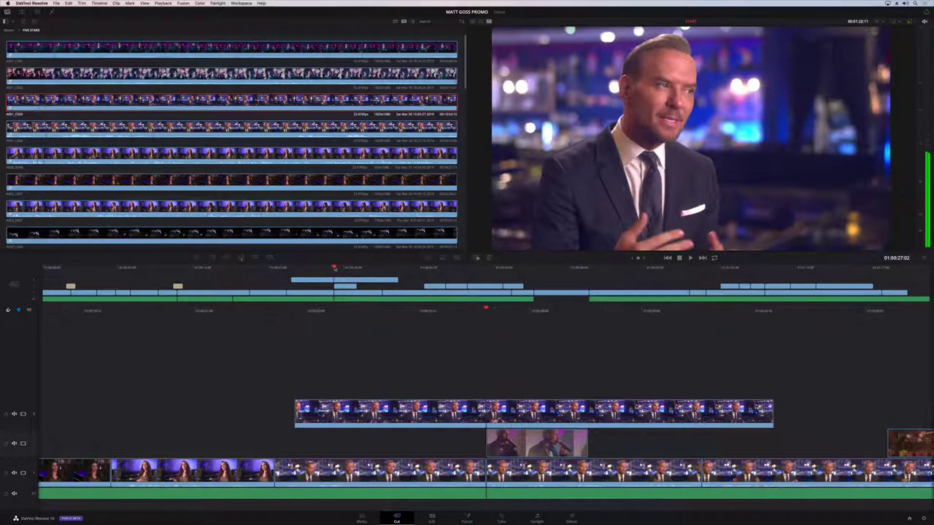
pyautogui.press('space')
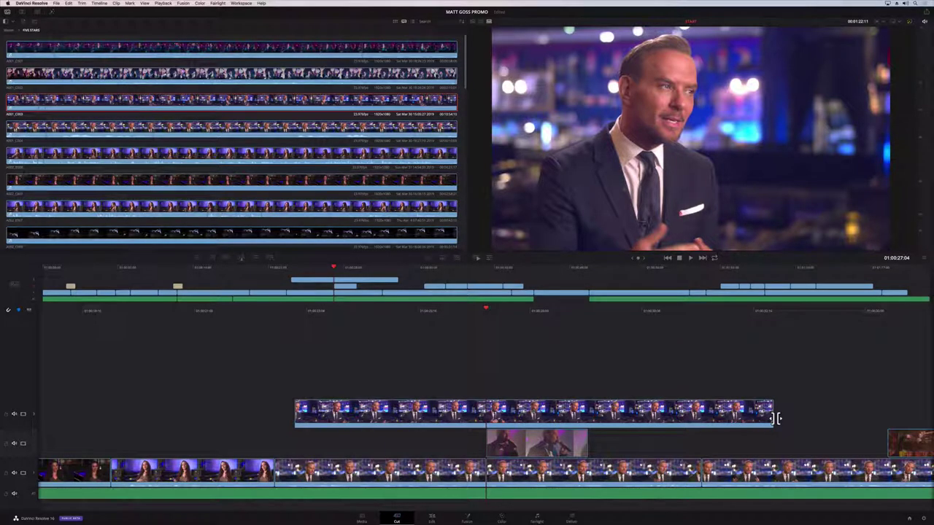
# Step: Trim both ends of the interview clip on video track 3 so it ends where the performance clip starts, and play back the edit
pyautogui.moveTo(776, 418); pyautogui.dragTo(487, 423)
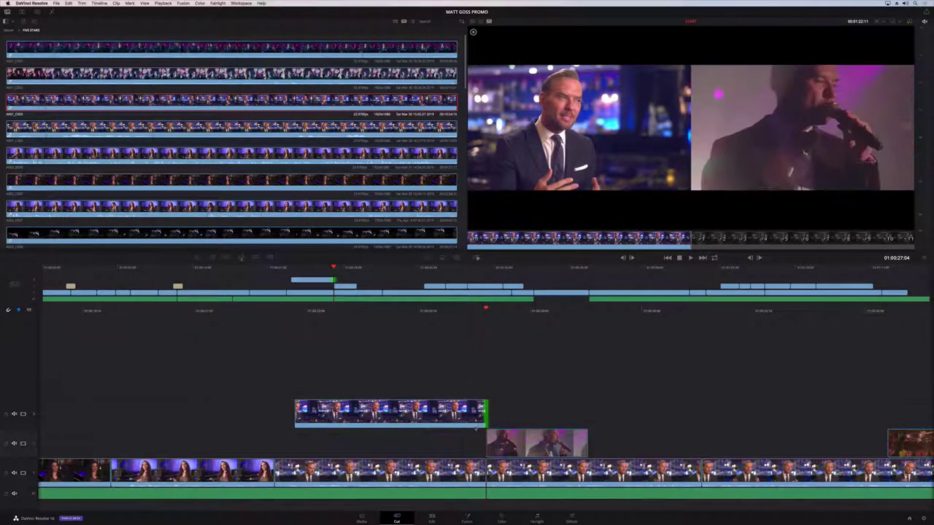
pyautogui.moveTo(296, 418); pyautogui.dragTo(395, 428)
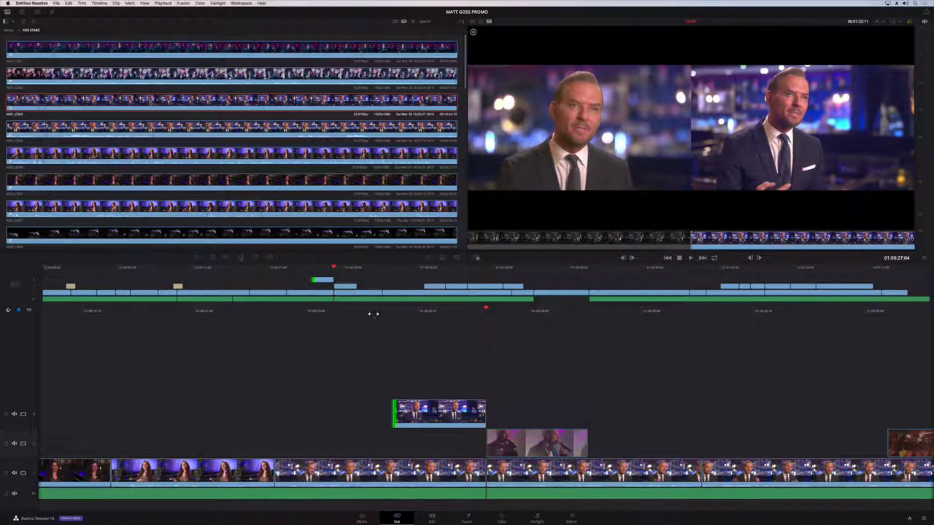
pyautogui.moveTo(372, 313); pyautogui.dragTo(485, 319)
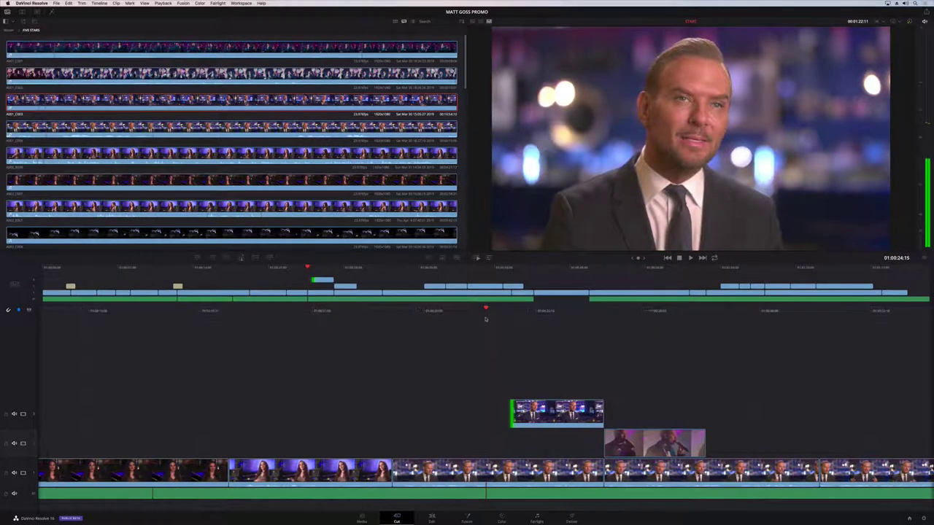
pyautogui.press('space')
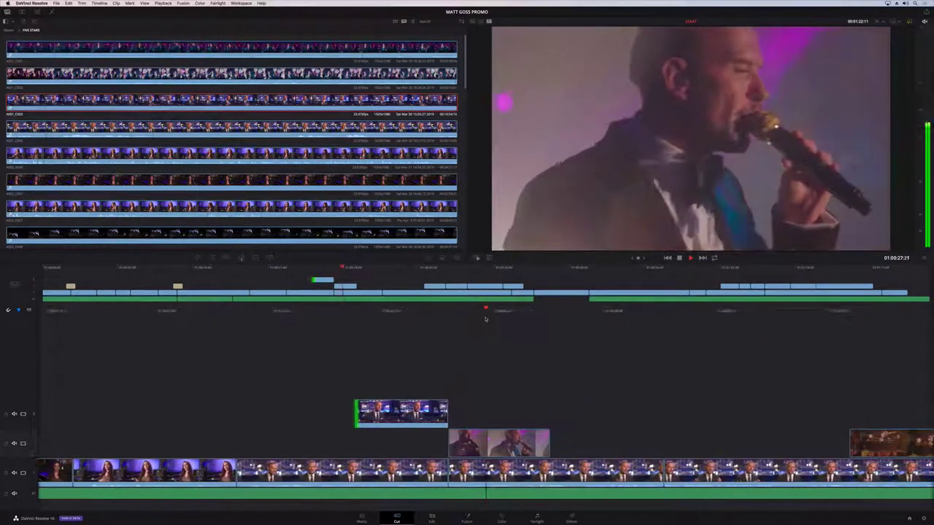
pyautogui.press('space')
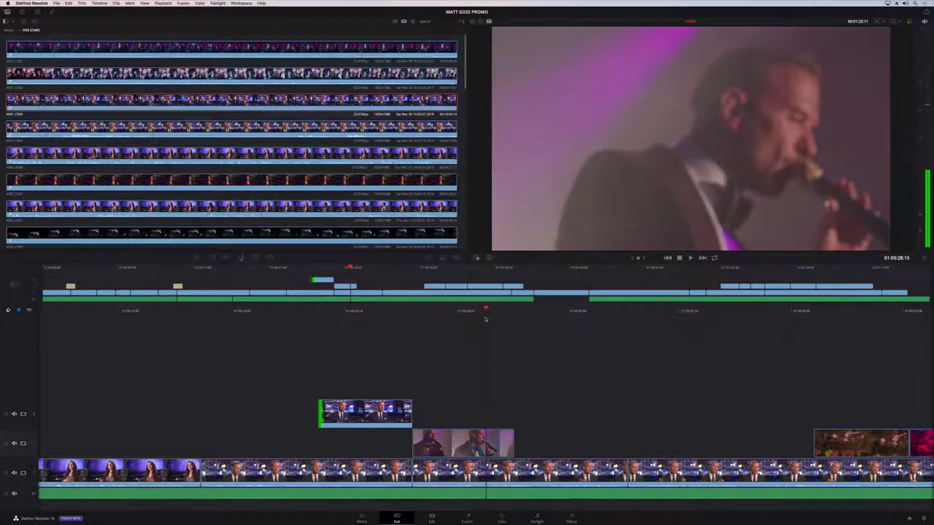
pyautogui.click(365, 345)
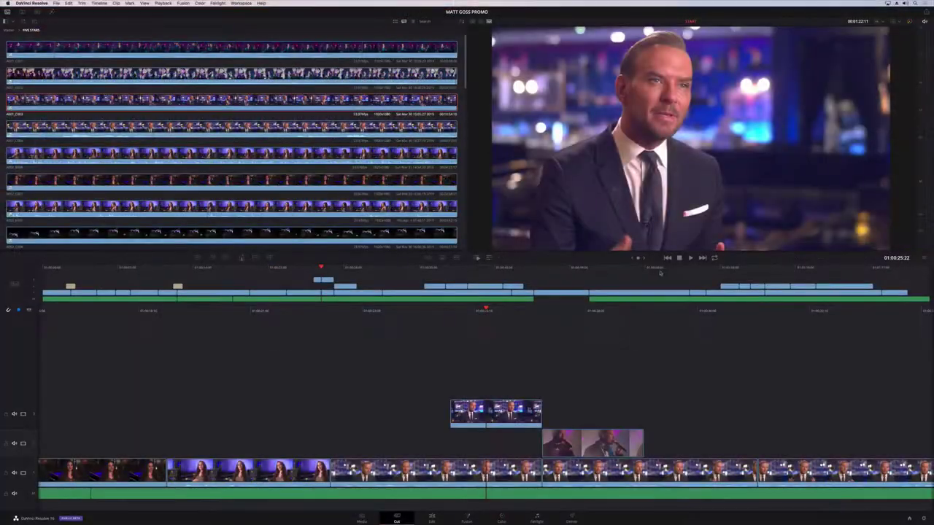
# Step: Add a Cross Dissolve at the interview jump cut just after 01:00:59:13 and shorten it
pyautogui.click(687, 268)
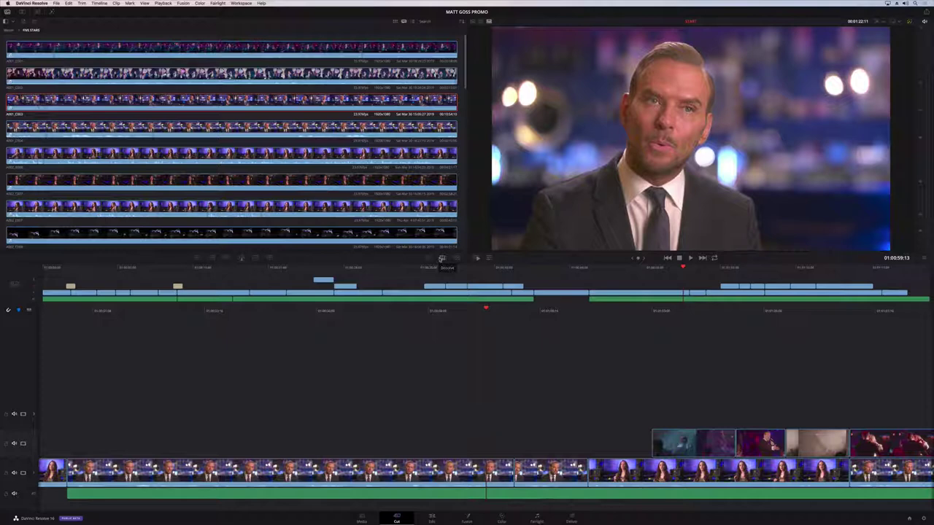
pyautogui.click(441, 259)
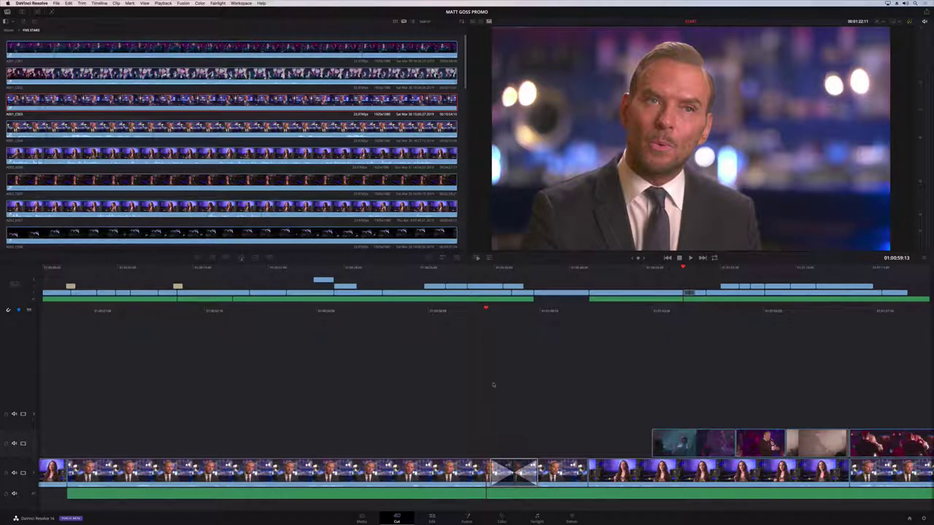
pyautogui.moveTo(537, 471)
pyautogui.mouseDown()
pyautogui.moveTo(559, 471)
pyautogui.moveTo(524, 470)
pyautogui.mouseUp()
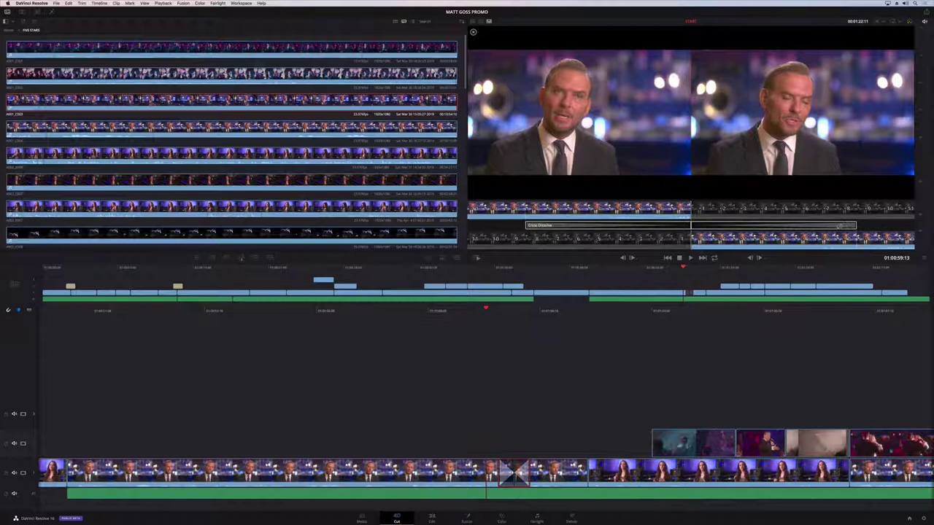
pyautogui.moveTo(839, 225); pyautogui.dragTo(770, 226)
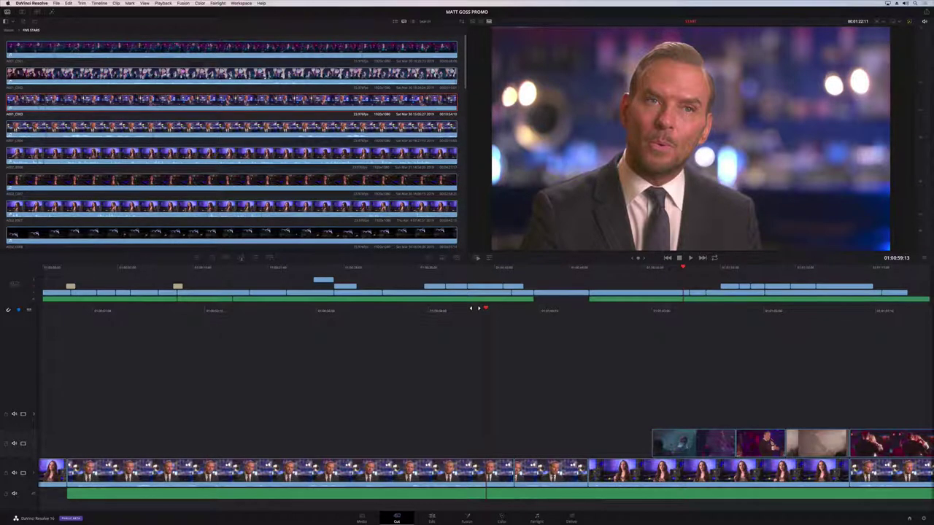
# Step: Play the singer's interview twice across the bare jump cut around 01:01:00 to examine the jump
pyautogui.press('space')
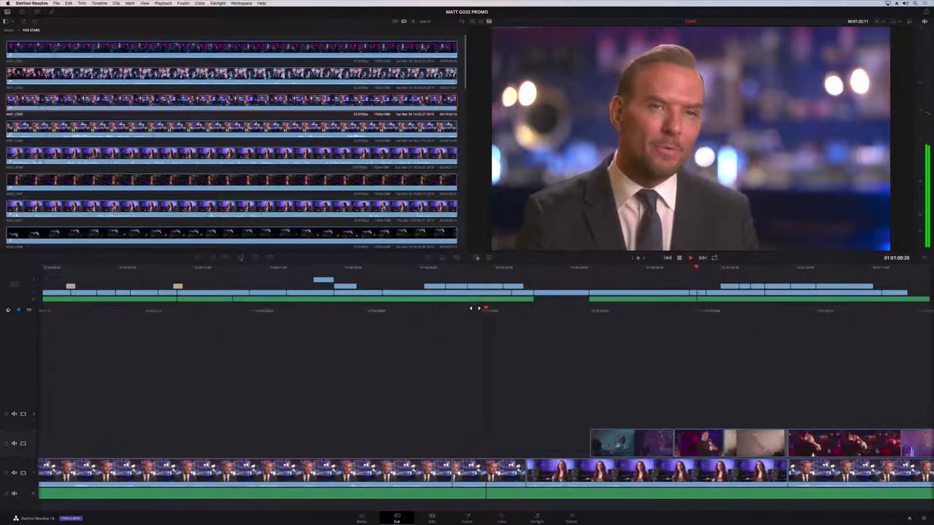
pyautogui.press('space')
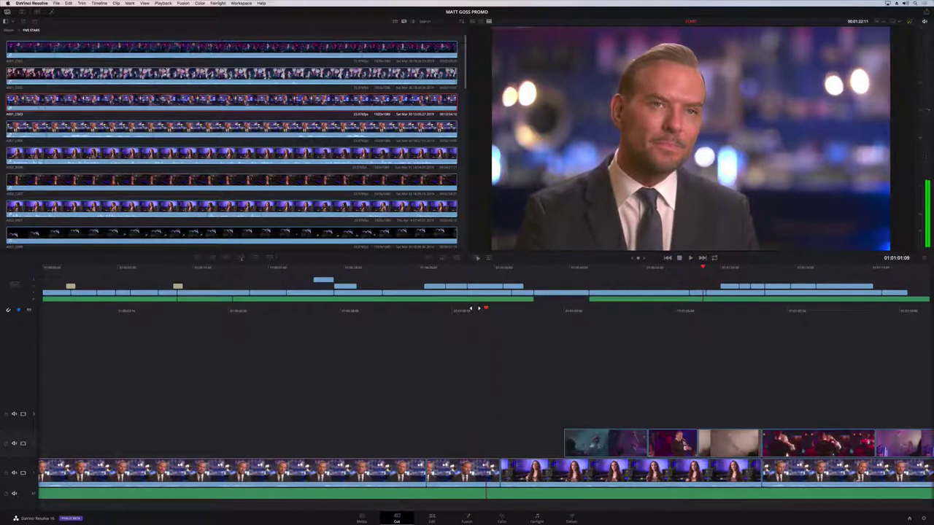
pyautogui.moveTo(423, 309); pyautogui.dragTo(546, 315)
pyautogui.press('space')
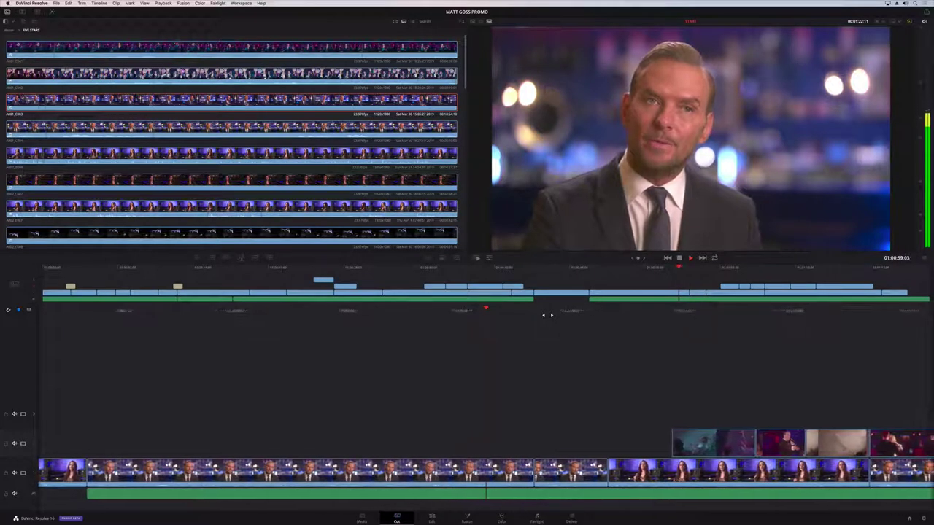
pyautogui.press('space')
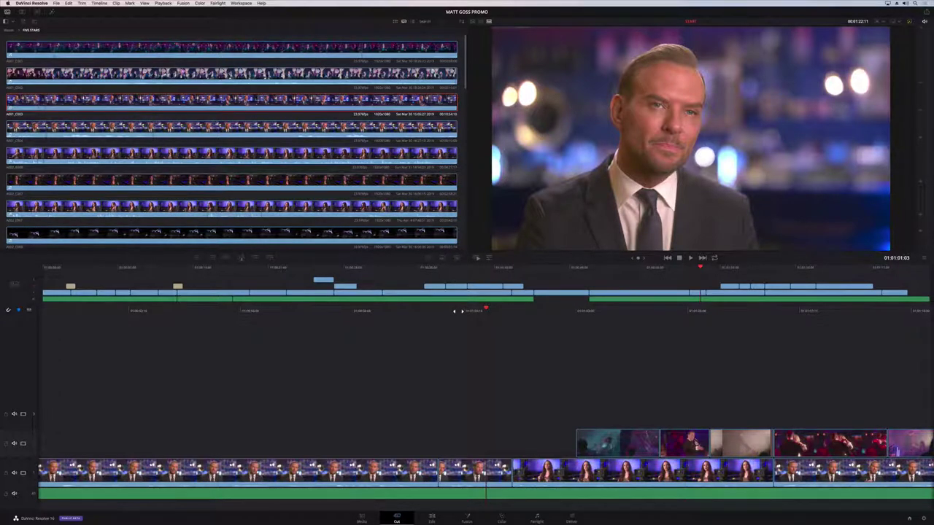
# Step: Apply a Smooth Cut transition at the interview jump cut, shorten it to a few frames, and play back the result
pyautogui.moveTo(457, 311); pyautogui.dragTo(534, 315)
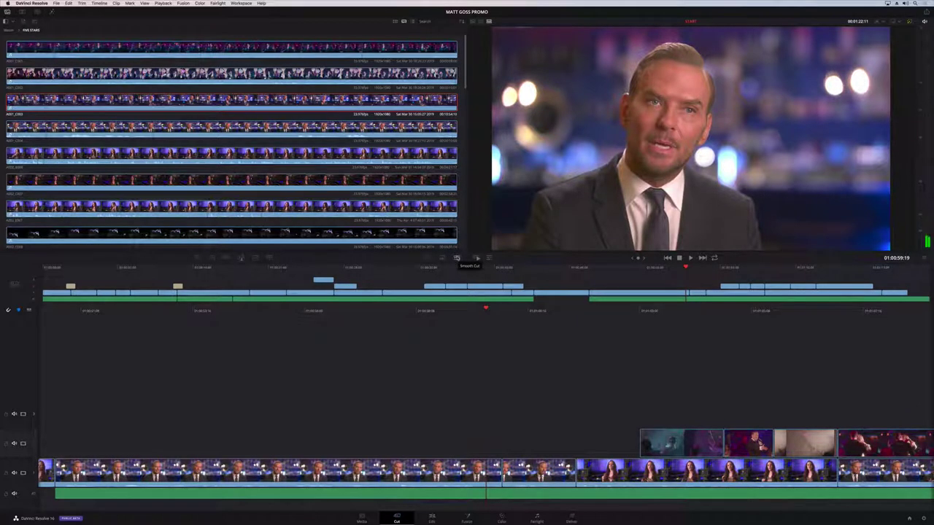
pyautogui.click(457, 257)
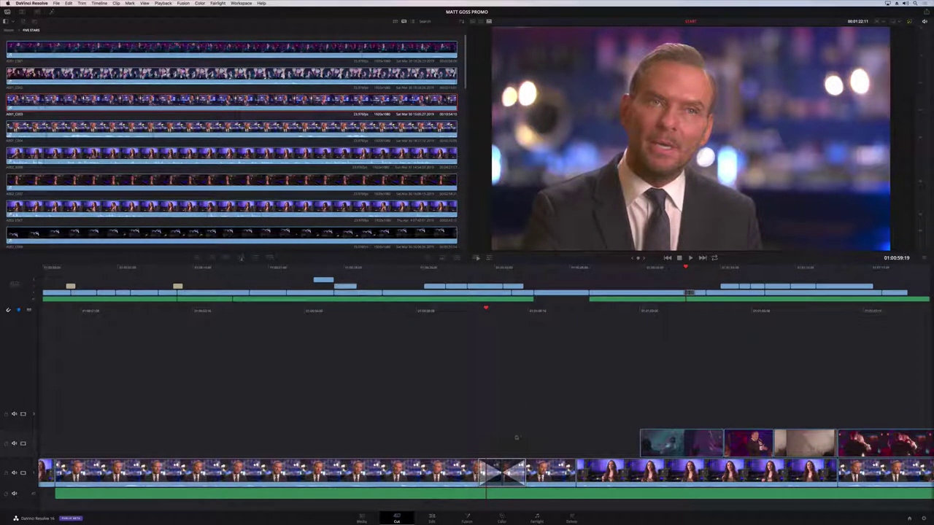
pyautogui.moveTo(511, 471)
pyautogui.mouseDown()
pyautogui.moveTo(500, 461)
pyautogui.moveTo(508, 455)
pyautogui.moveTo(502, 470)
pyautogui.mouseUp()
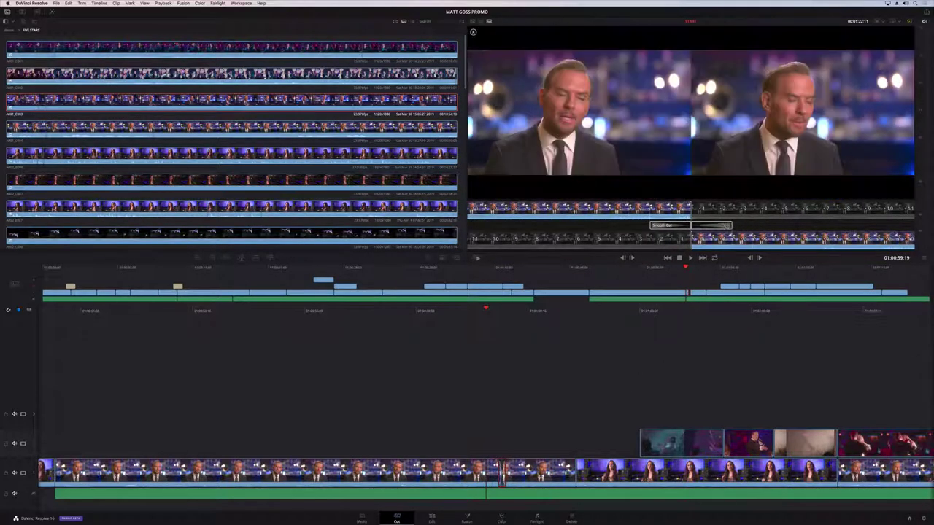
pyautogui.click(711, 227)
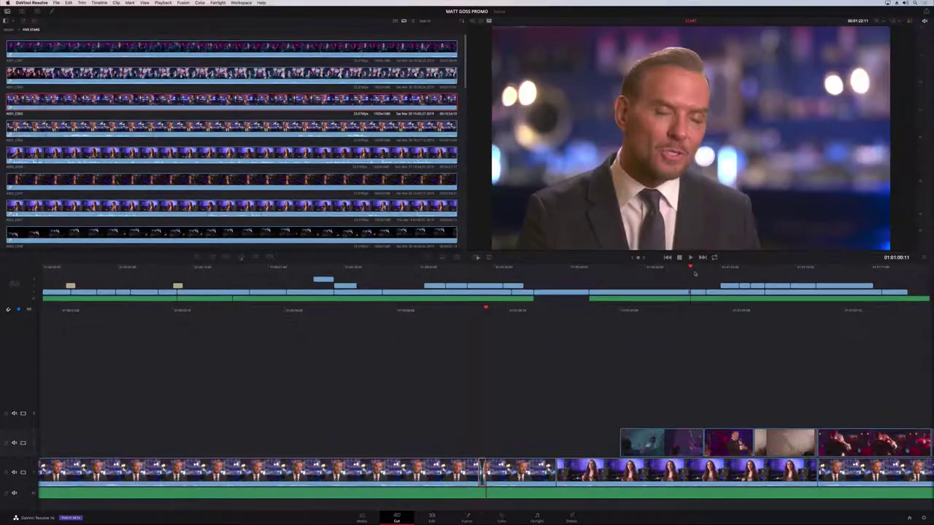
pyautogui.press('space')
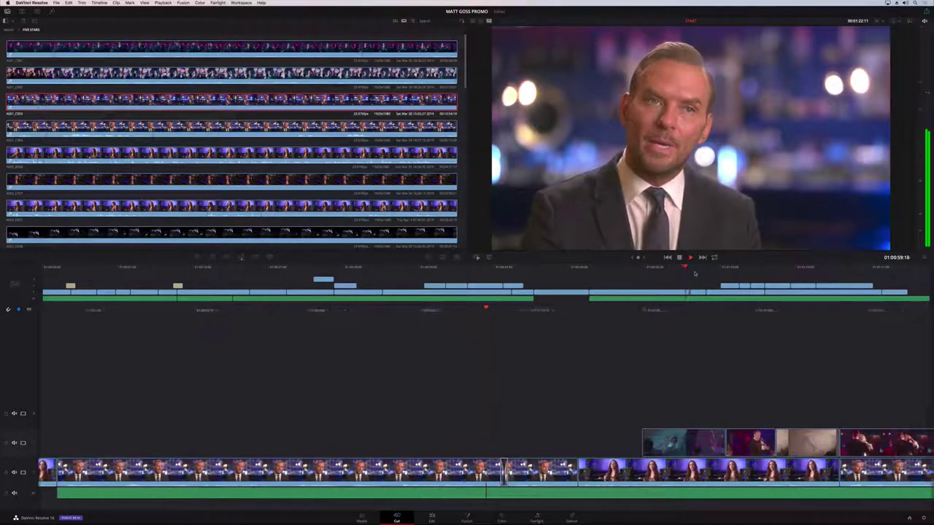
pyautogui.click(694, 273)
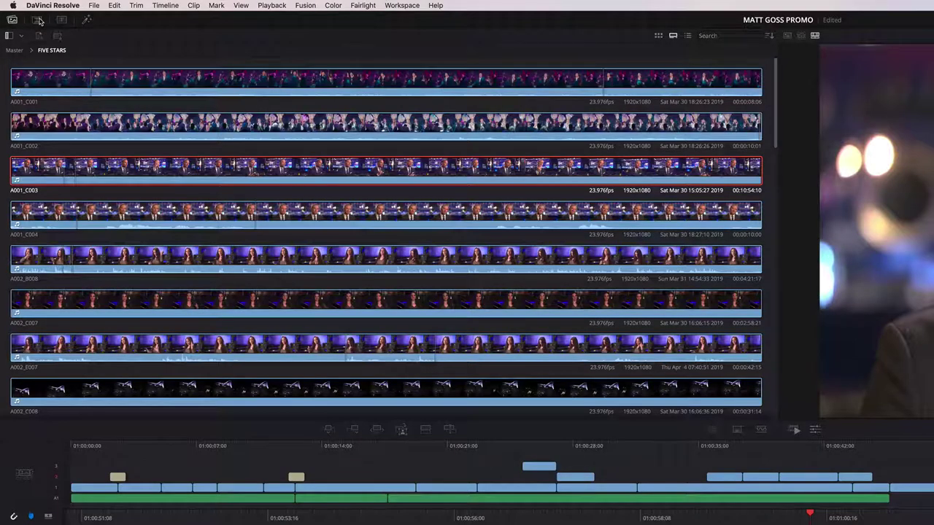
# Step: Browse the video transitions and add the Star shape transition at the cut between the woman's two interview shots near 01:00:18:21
pyautogui.click(23, 12)
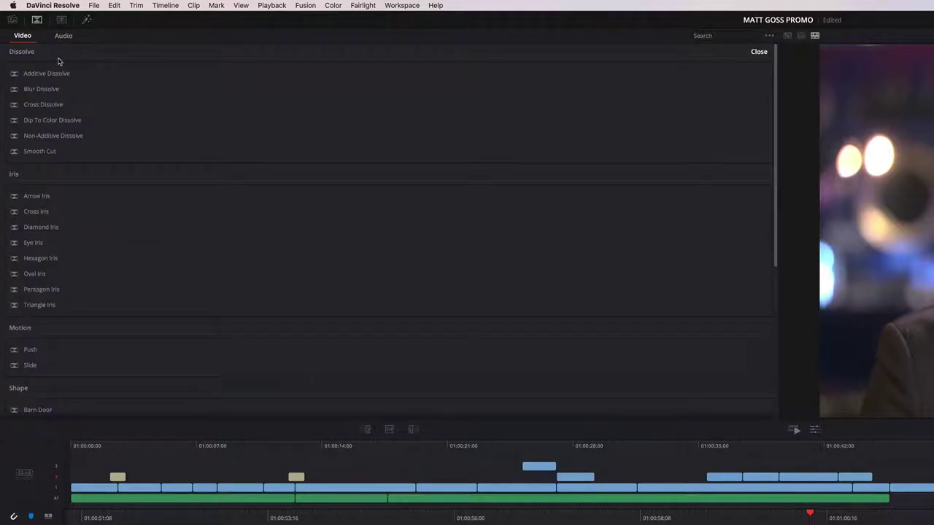
pyautogui.scroll(-2, 152, 309)
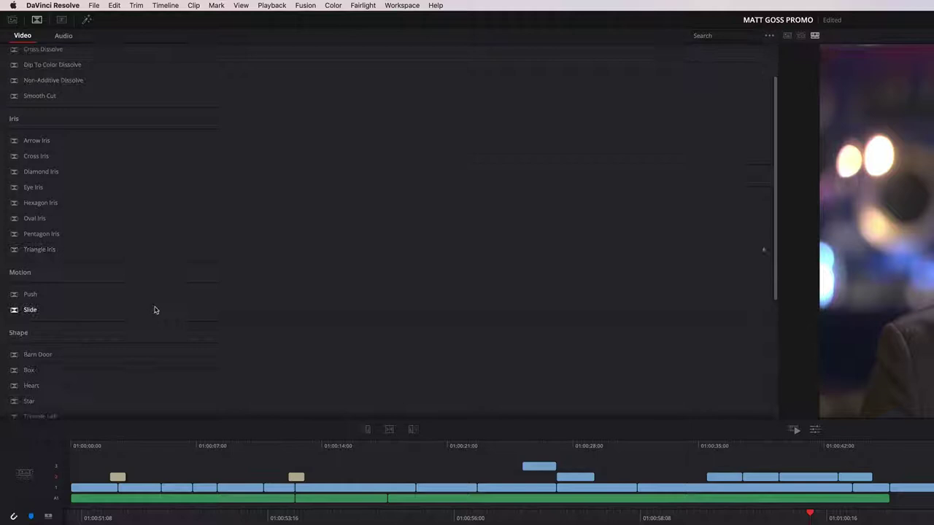
pyautogui.scroll(-7, 153, 312)
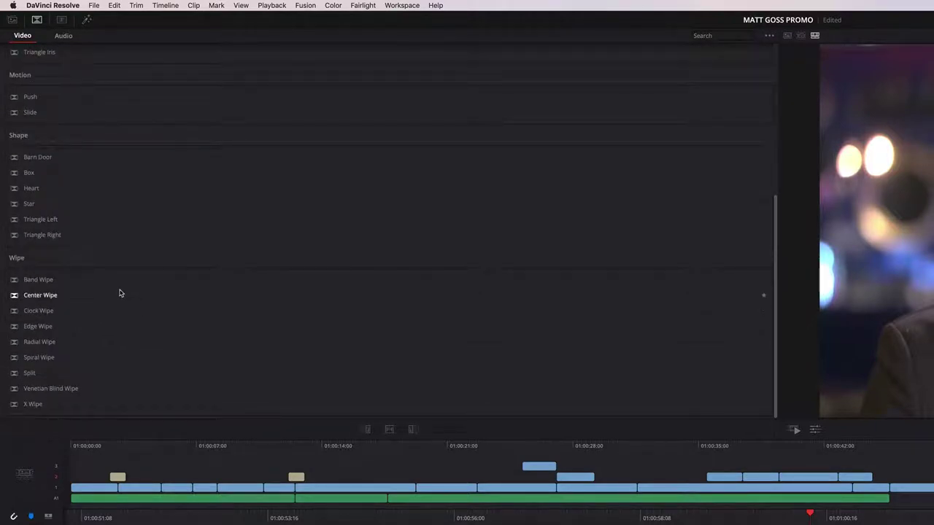
pyautogui.click(410, 447)
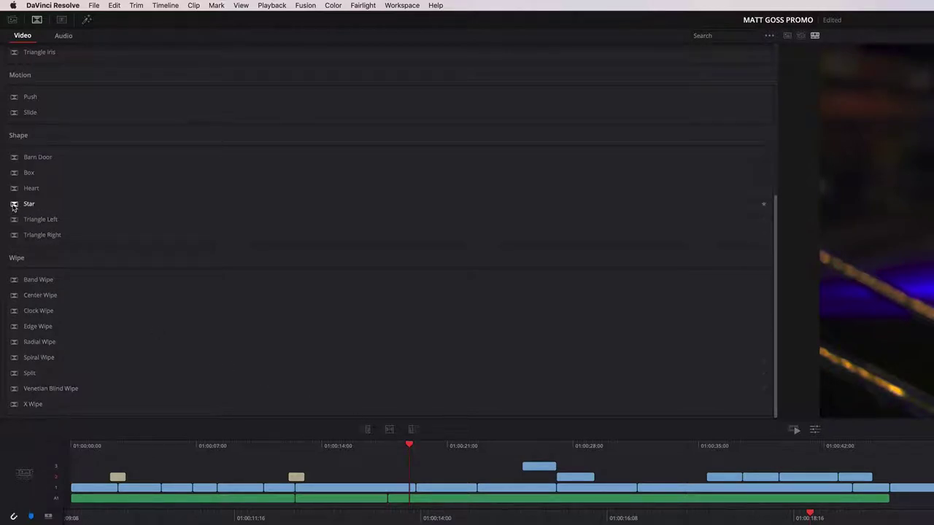
pyautogui.moveTo(13, 207); pyautogui.dragTo(408, 478)
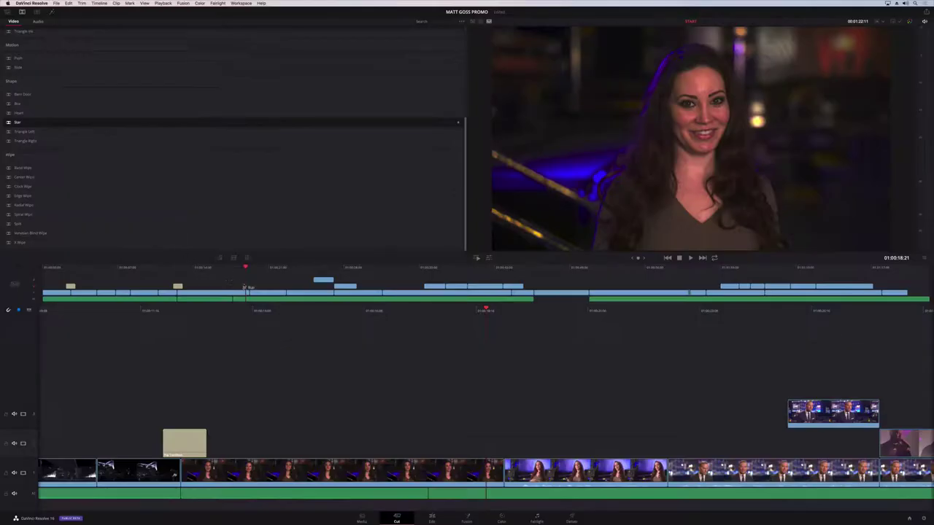
pyautogui.moveTo(245, 287); pyautogui.dragTo(250, 293)
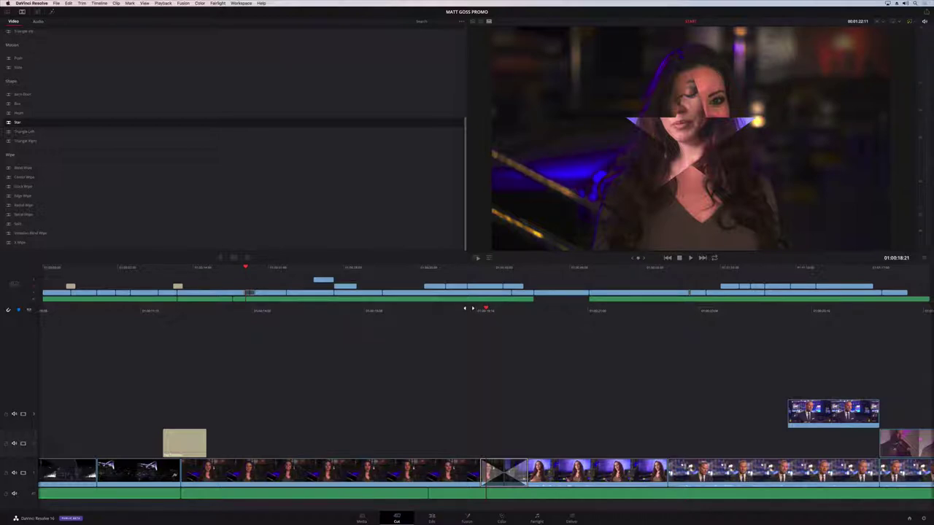
# Step: Ripple trim the incoming clip beneath the Star transition to shorten the timeline by four frames, and preview the transition before and after
pyautogui.press('/')
pyautogui.moveTo(509, 473); pyautogui.dragTo(518, 473)
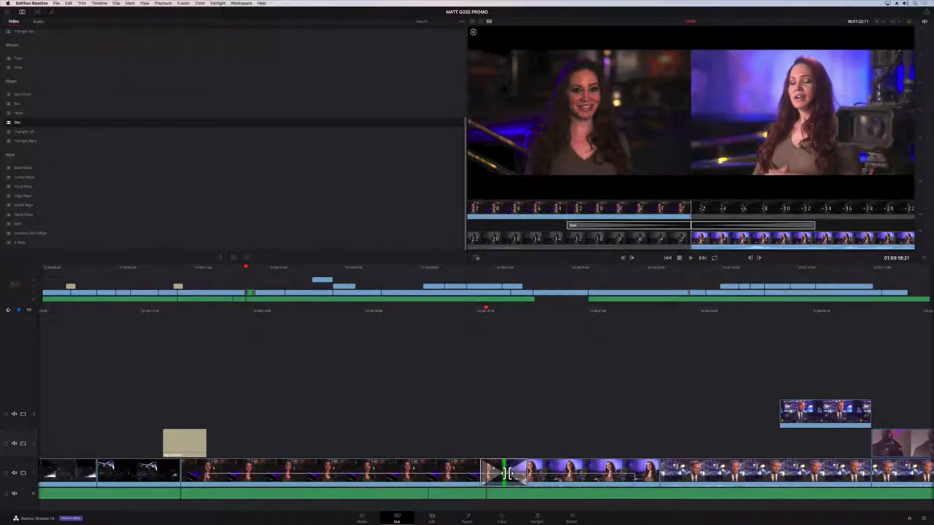
pyautogui.moveTo(507, 472); pyautogui.dragTo(507, 473)
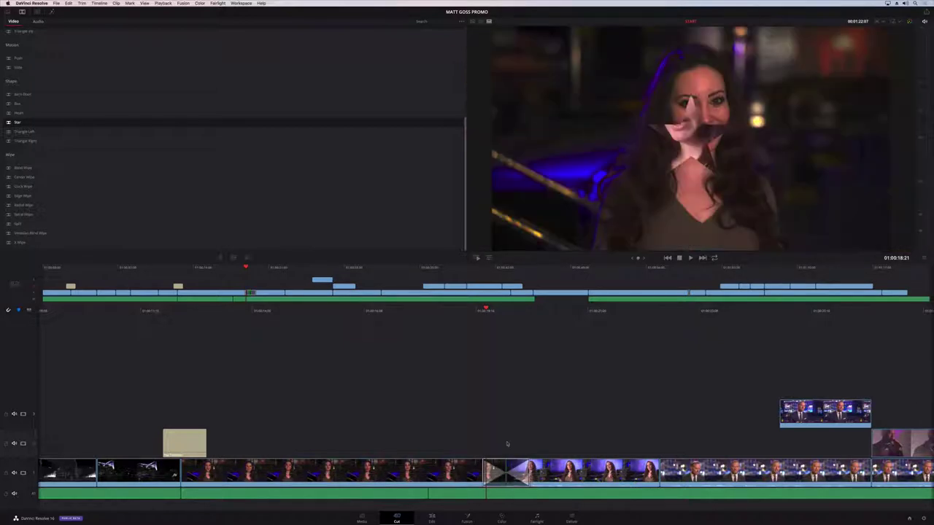
pyautogui.press('/')
pyautogui.press('Left')
pyautogui.press('Left')
pyautogui.press('Left')
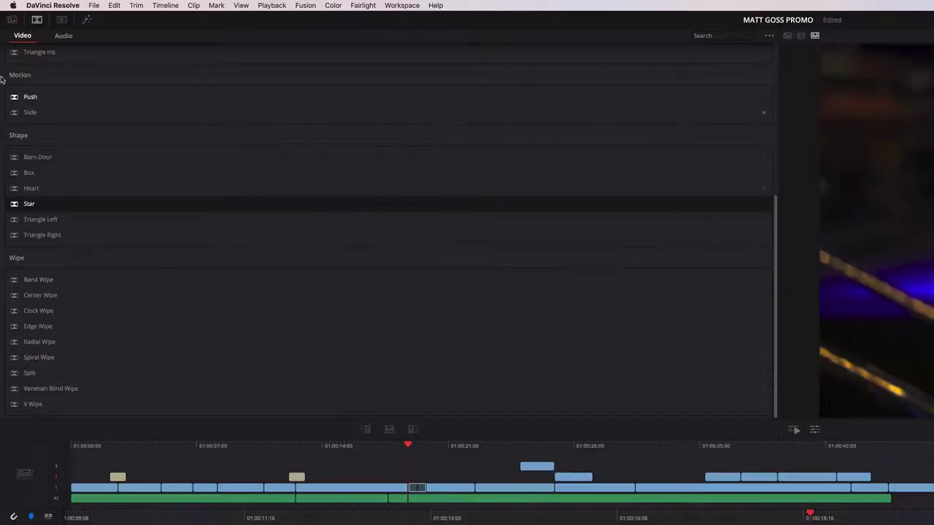
# Step: Return to the media pool in thumbnail view and import the VEGAS B-ROLL folder as a bin inside FIVE STARS
pyautogui.click(7, 12)
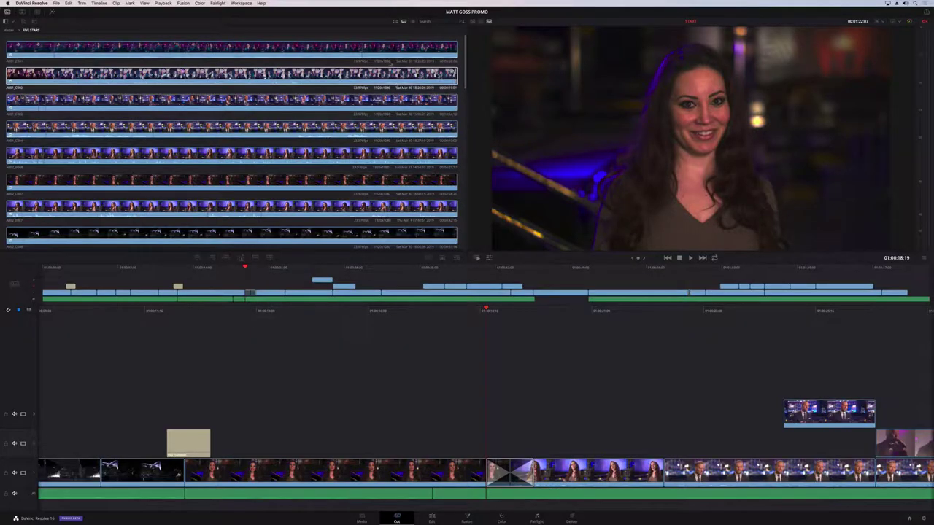
pyautogui.click(395, 22)
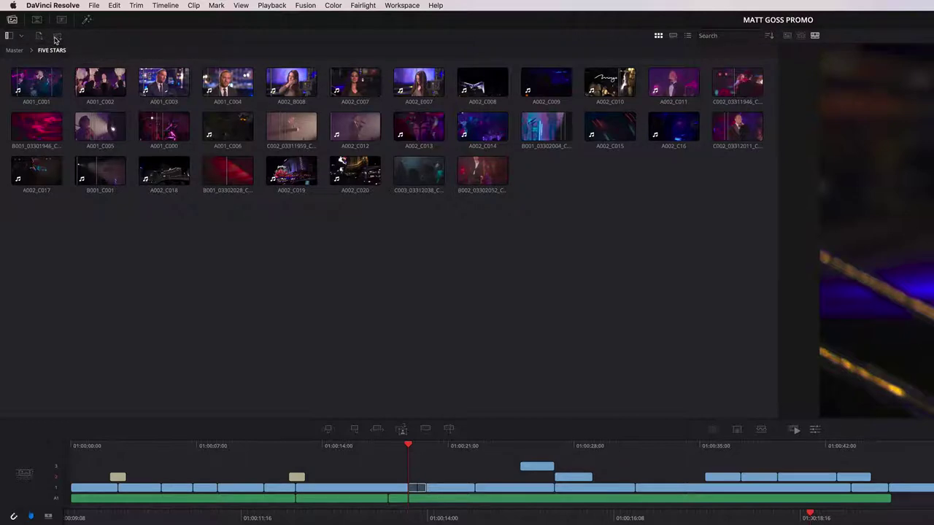
pyautogui.click(56, 40)
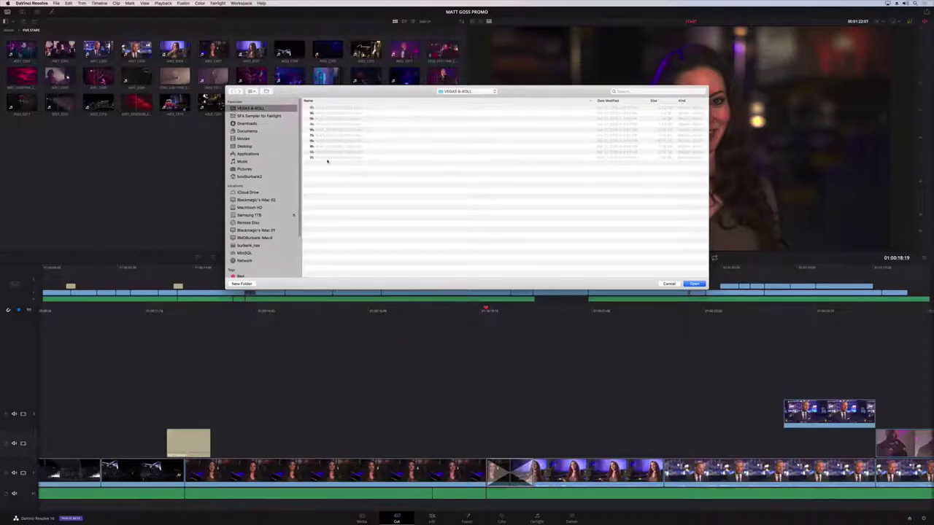
pyautogui.click(694, 284)
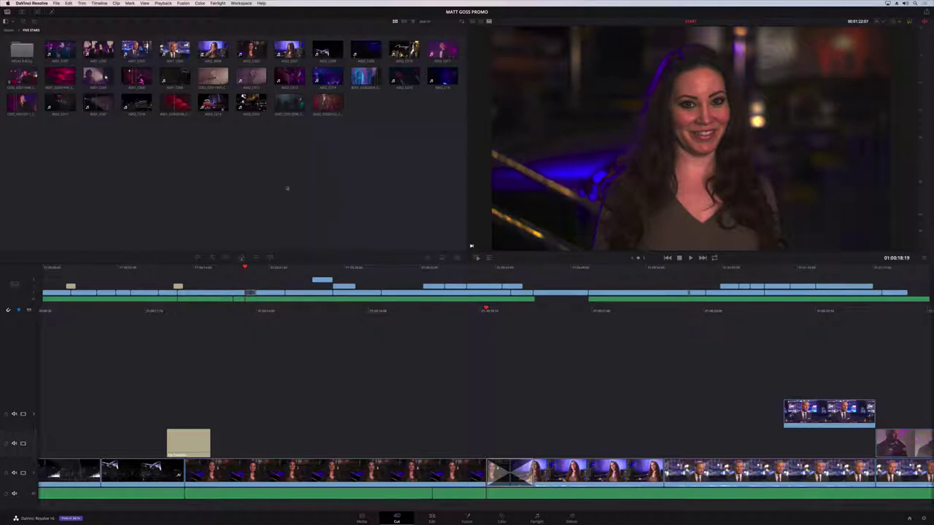
# Step: Open the VEGAS B-ROLL bin and step through its clips up to the last one, A003_03212049
pyautogui.doubleClick(27, 51)
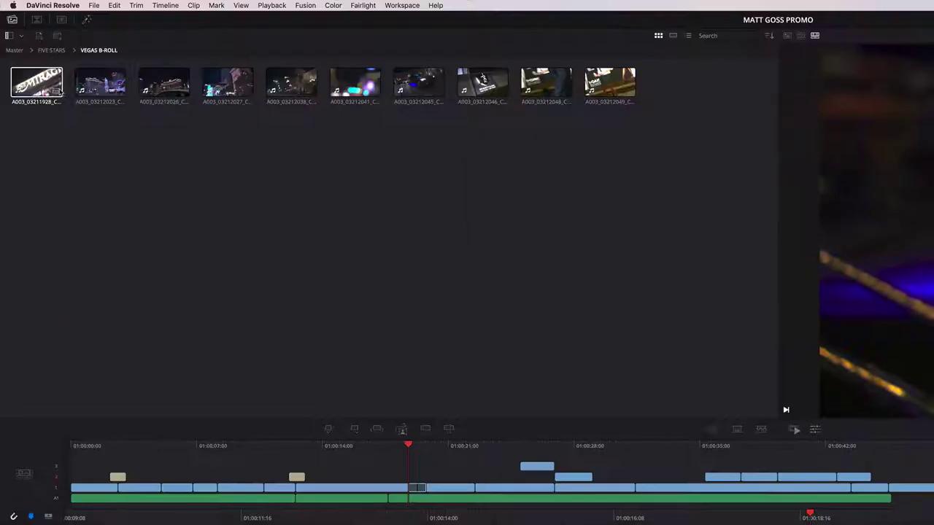
pyautogui.press('Right')
pyautogui.press('Right')
pyautogui.press('Right')
pyautogui.press('Right')
pyautogui.press('Right')
pyautogui.press('Right')
pyautogui.press('Right')
pyautogui.press('Right')
pyautogui.press('Right')
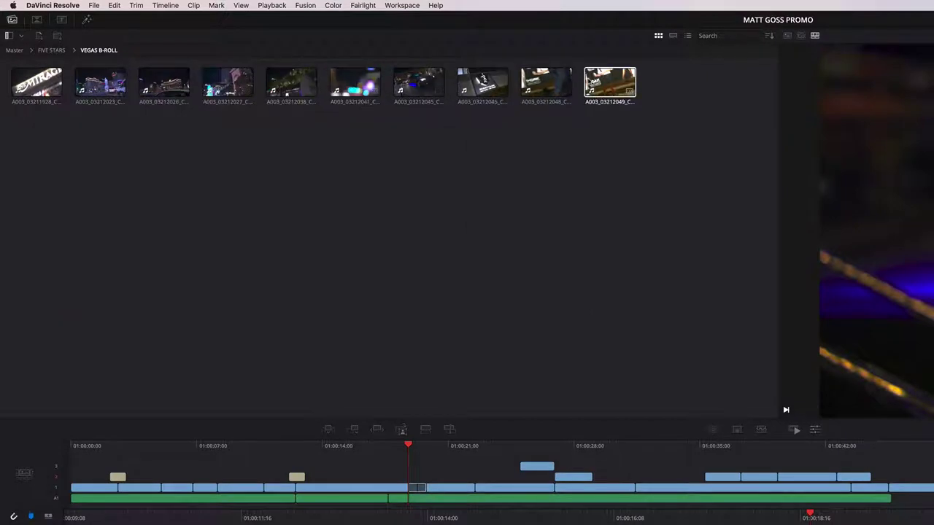
# Step: Step back through the VEGAS B-ROLL clips to A003_03212023 and clear the clip selection
pyautogui.press('Left')
pyautogui.press('Left')
pyautogui.press('Left')
pyautogui.press('Left')
pyautogui.press('Left')
pyautogui.press('Left')
pyautogui.press('Left')
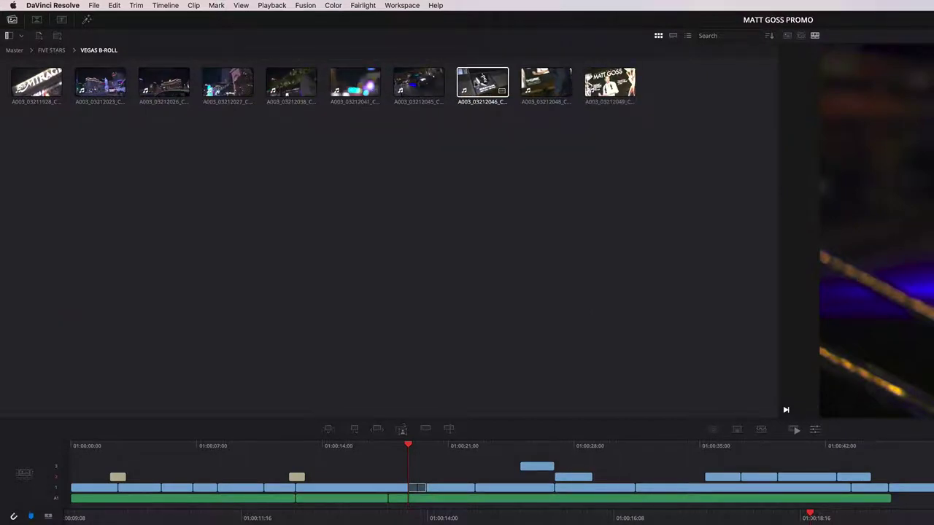
pyautogui.press('Left')
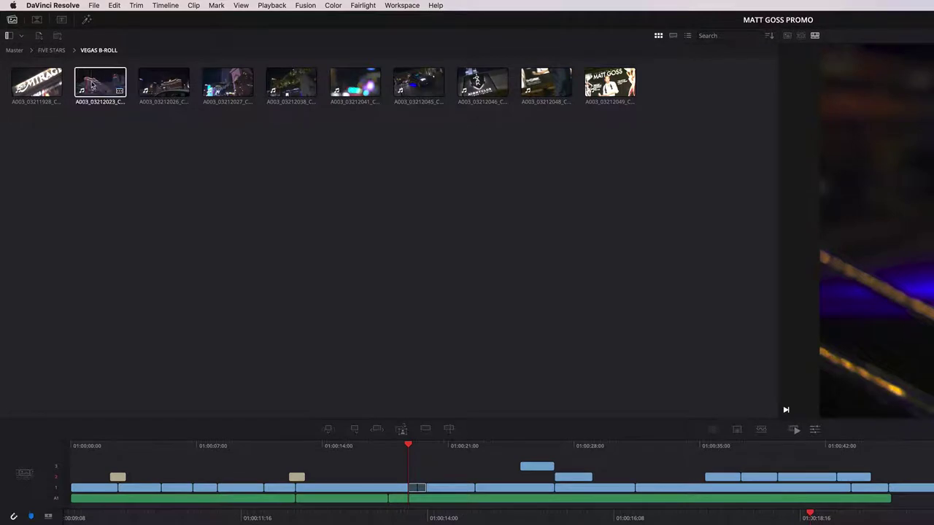
pyautogui.click(136, 130)
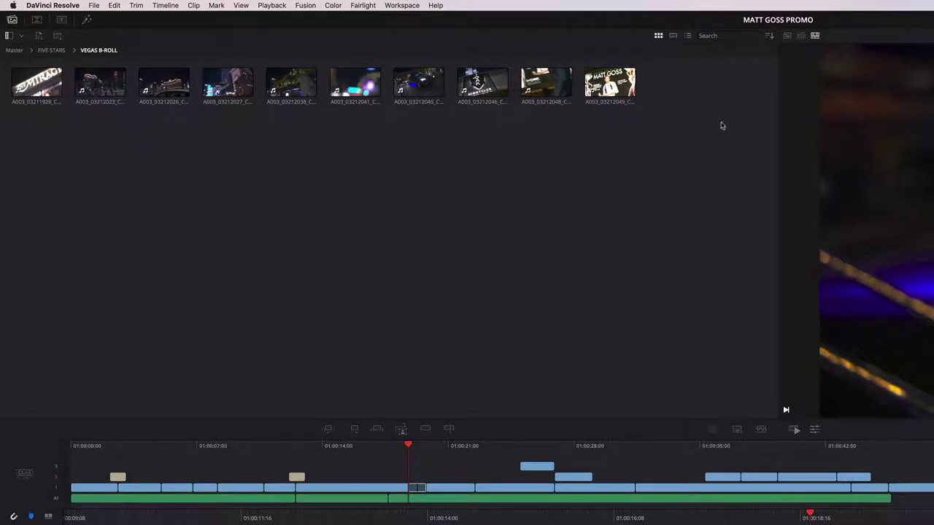
# Step: Fast review the VEGAS B-ROLL bin as a source tape, then play the Matt Goss poster shot around 00:05:43
pyautogui.click(801, 36)
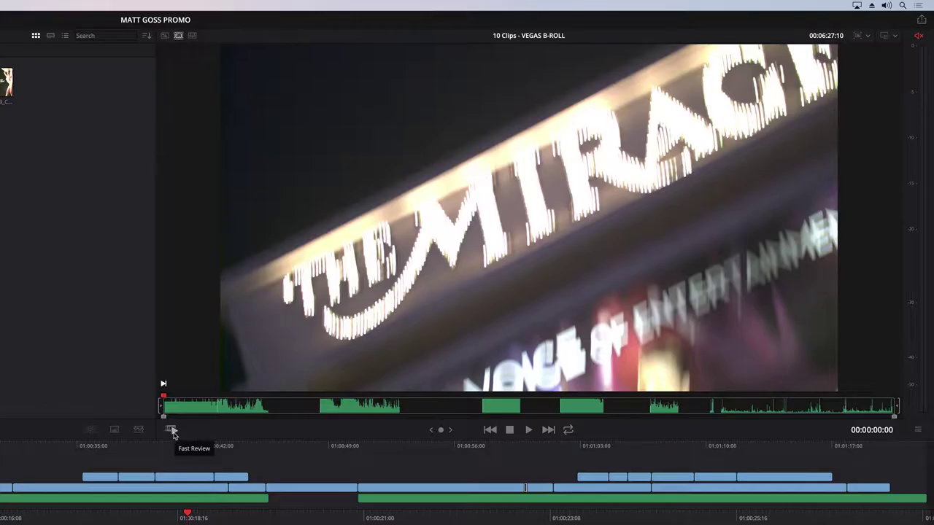
pyautogui.click(171, 430)
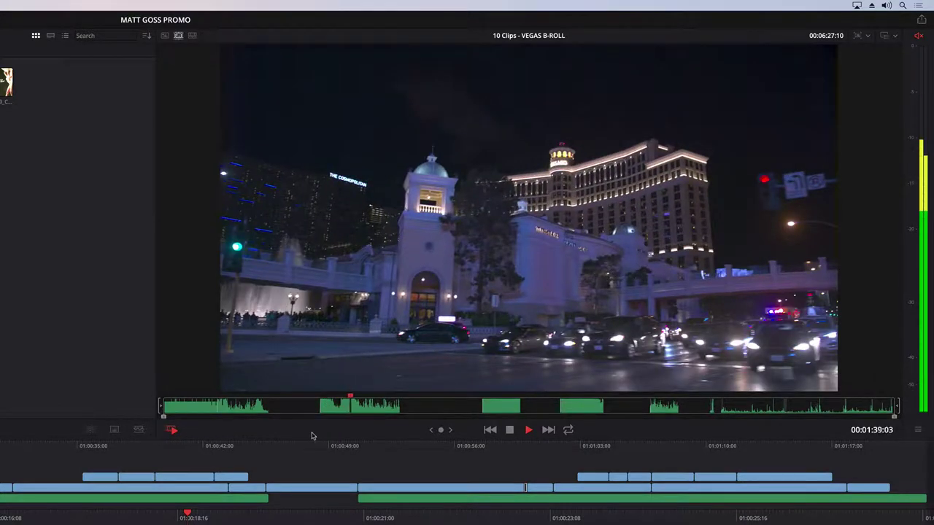
pyautogui.moveTo(400, 416); pyautogui.dragTo(810, 406)
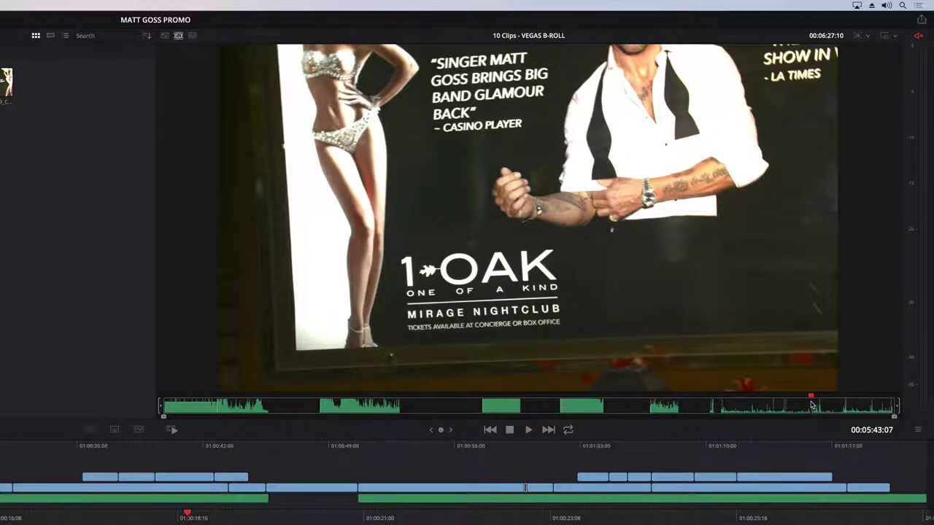
pyautogui.click(809, 405)
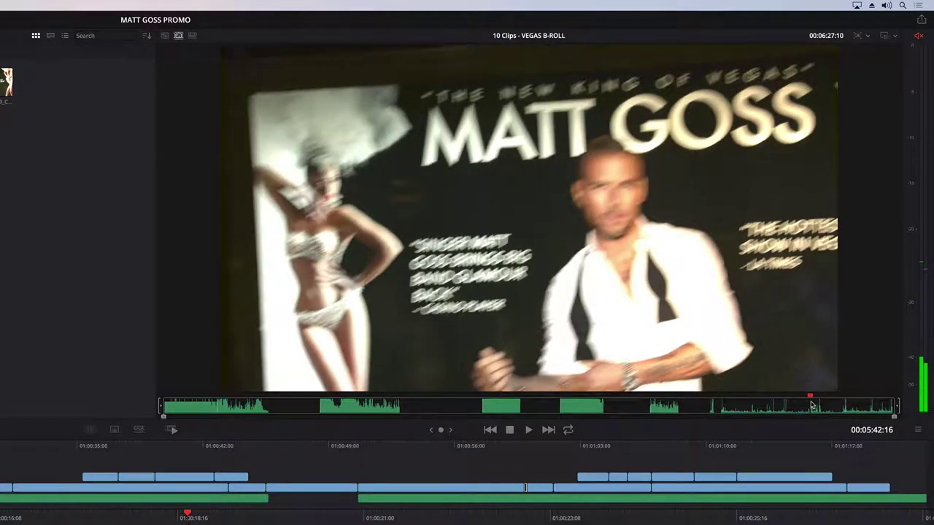
pyautogui.press('space')
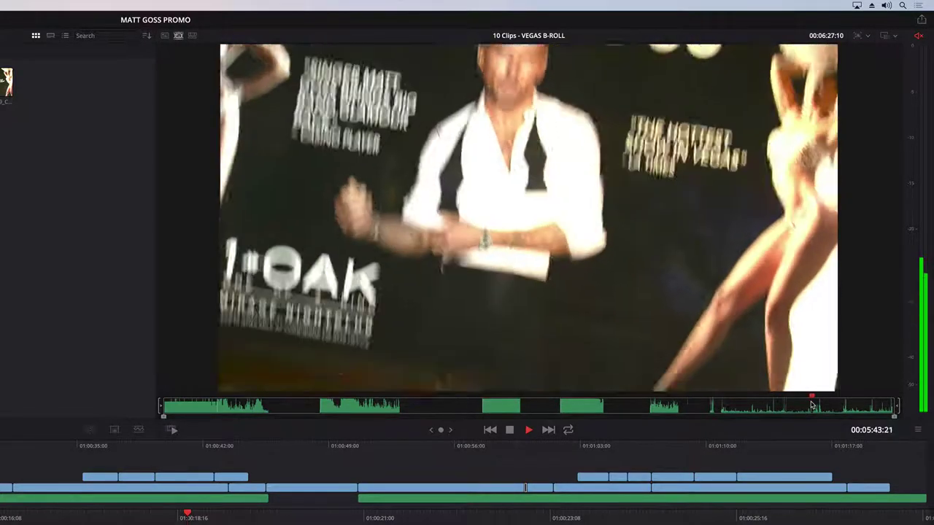
pyautogui.press('space')
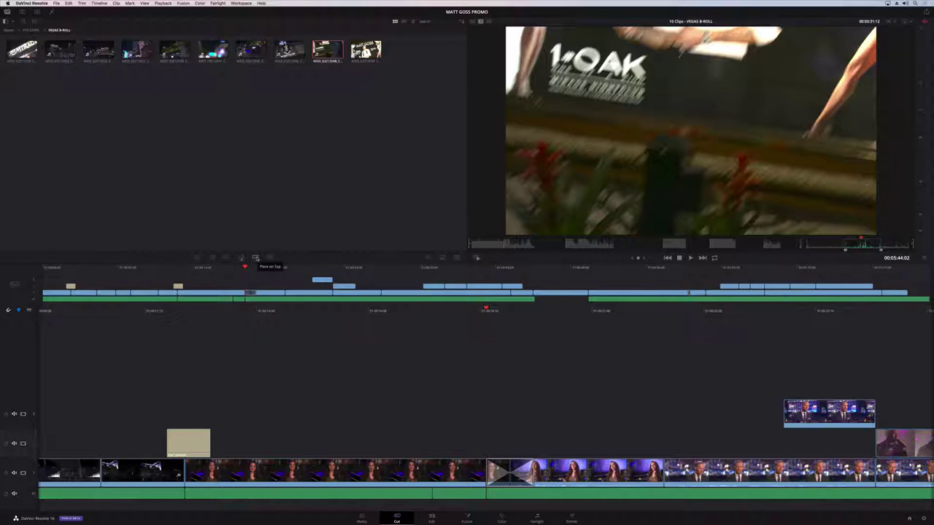
pyautogui.click(360, 224)
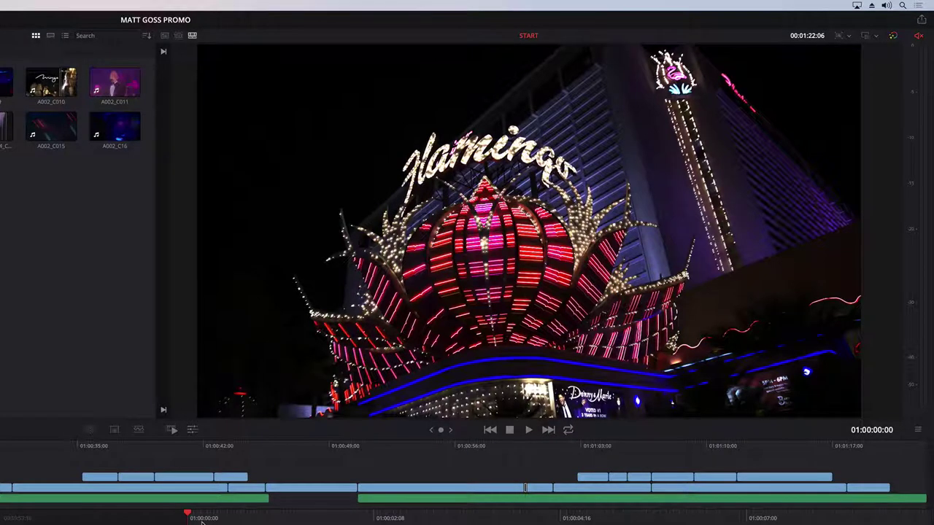
# Step: Enlarge the gold-lit hotel clip near 01:00:03:21 to a zoom of 1.241 and reposition it at X -89.5, Y -33.9
pyautogui.click(192, 430)
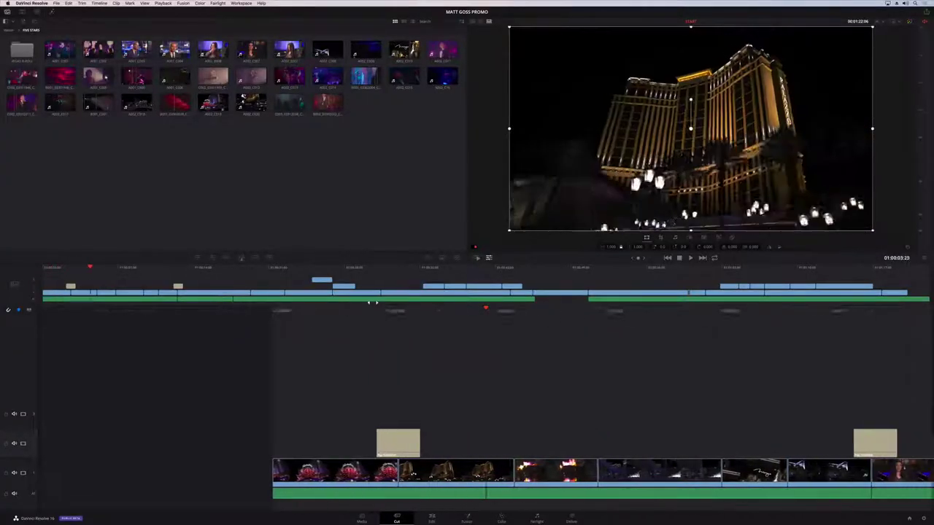
pyautogui.moveTo(372, 302); pyautogui.dragTo(422, 302)
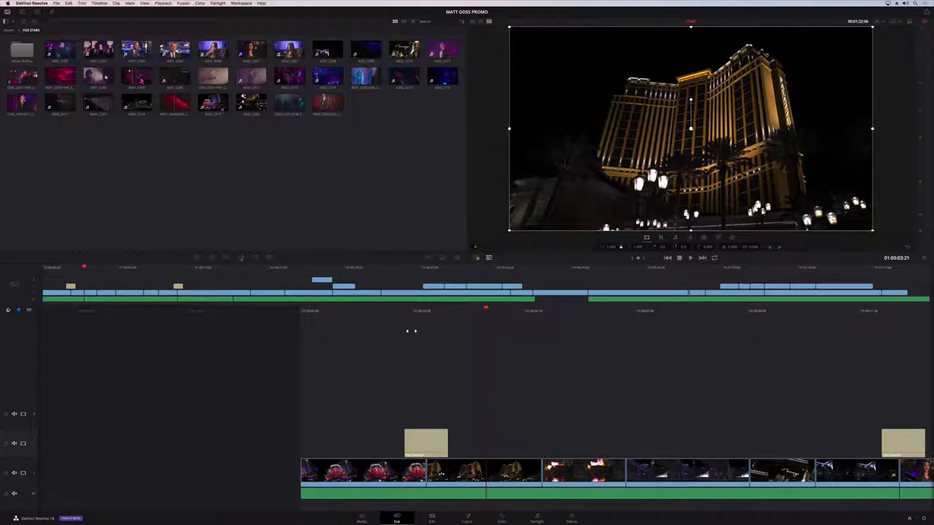
pyautogui.click(504, 486)
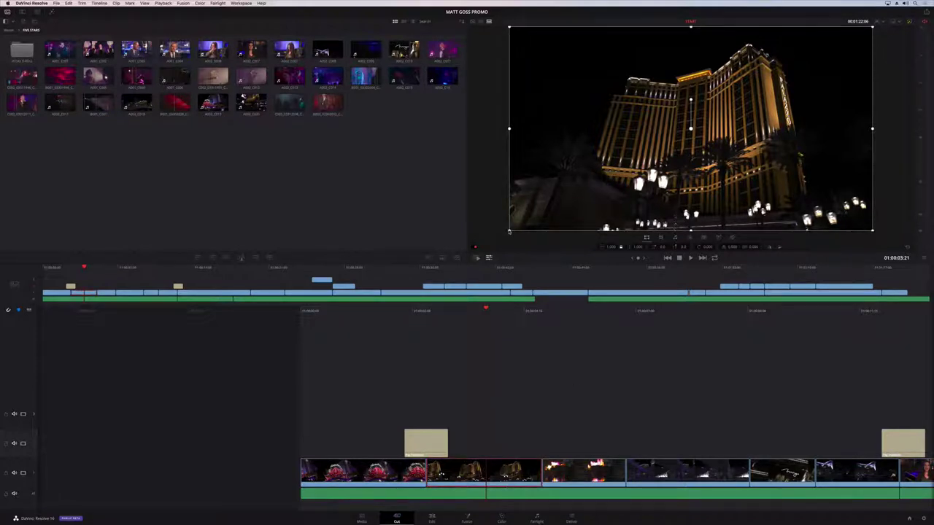
pyautogui.moveTo(508, 232); pyautogui.dragTo(378, 256)
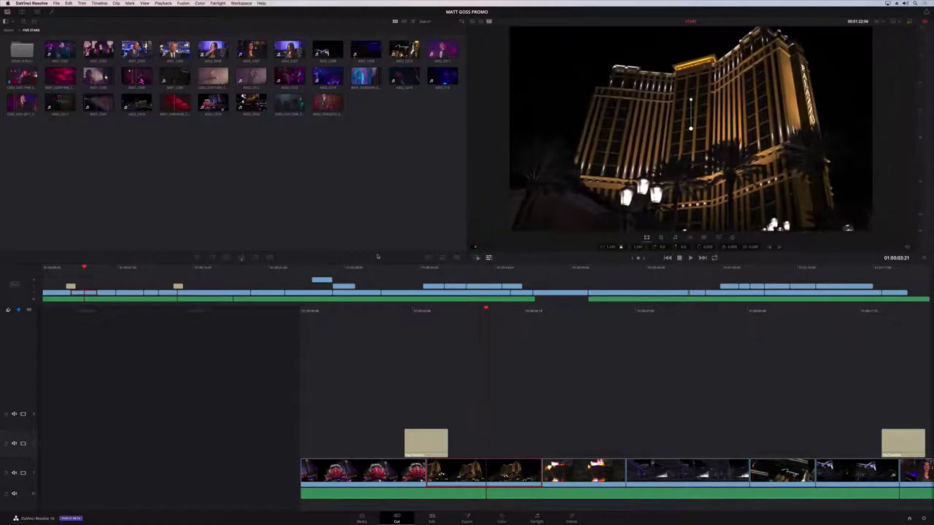
pyautogui.moveTo(690, 116); pyautogui.dragTo(673, 122)
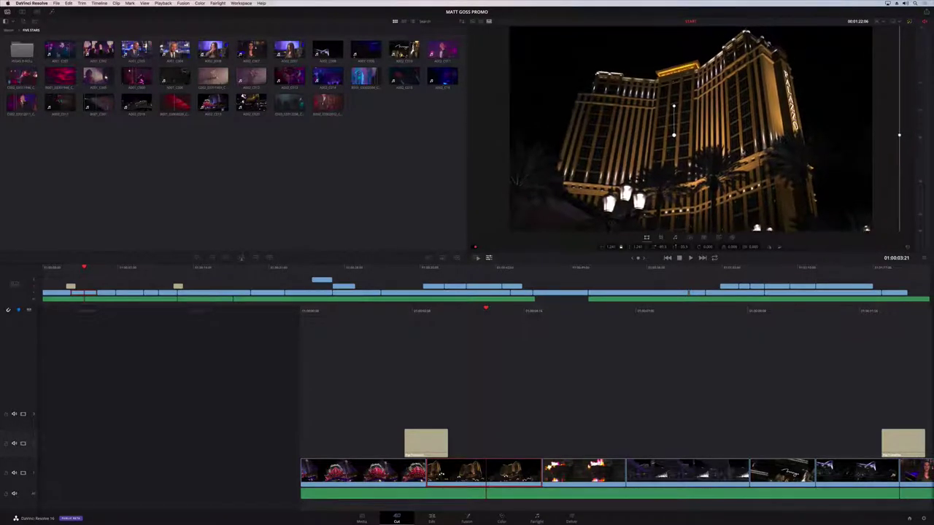
# Step: Set the volcano fire clip near 01:00:06:06 to 0.5 speed with an ease in and out curve, and preview it
pyautogui.press('/')
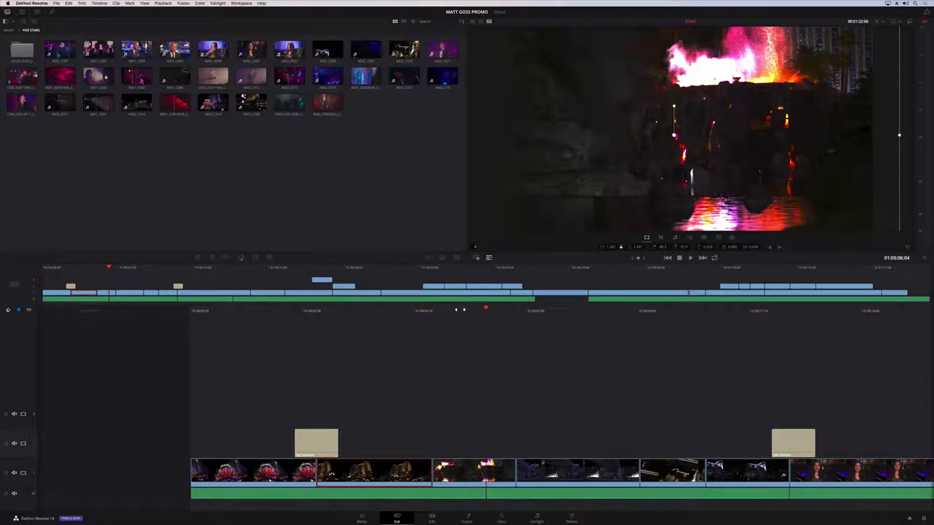
pyautogui.press('Up')
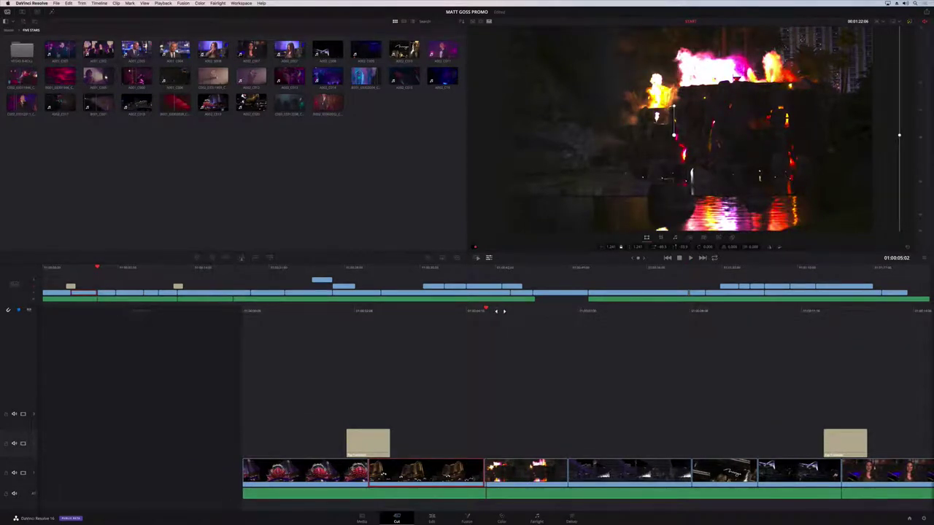
pyautogui.press('space')
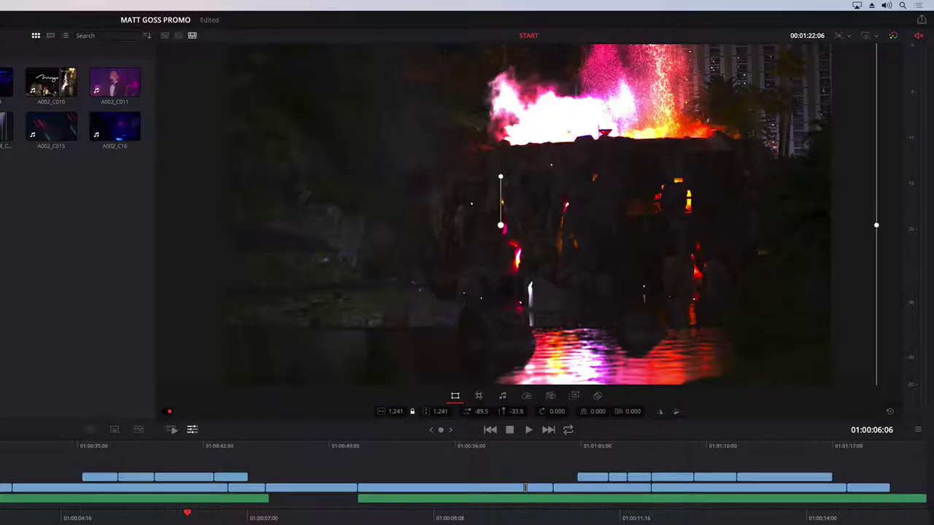
pyautogui.click(478, 396)
pyautogui.click(525, 396)
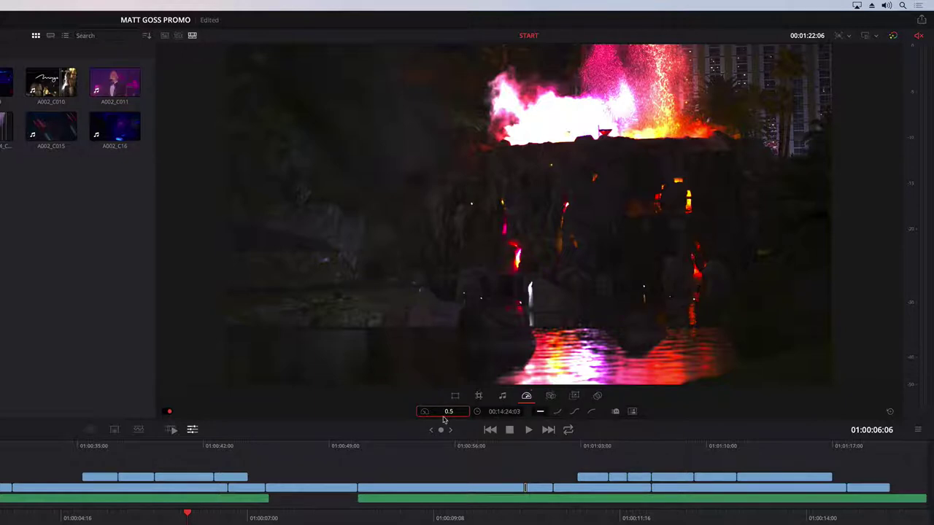
pyautogui.click(573, 413)
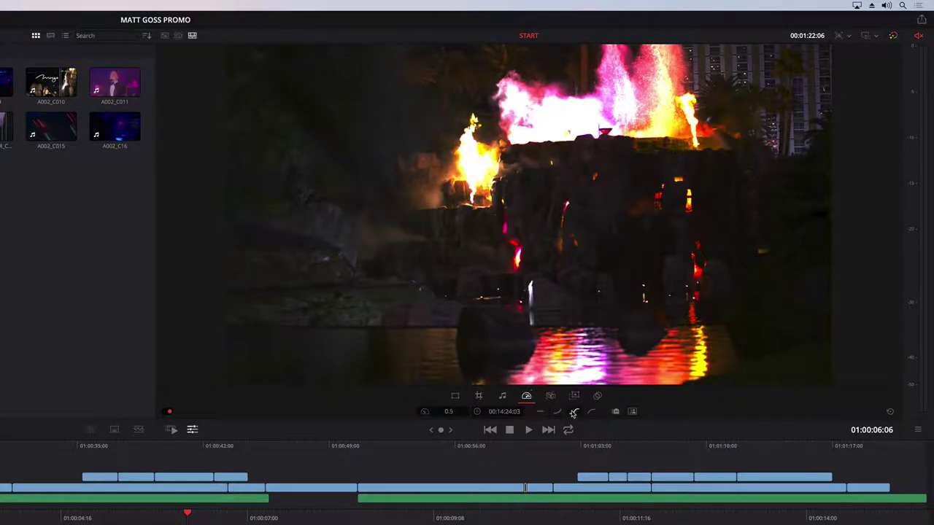
pyautogui.moveTo(436, 311); pyautogui.dragTo(518, 303)
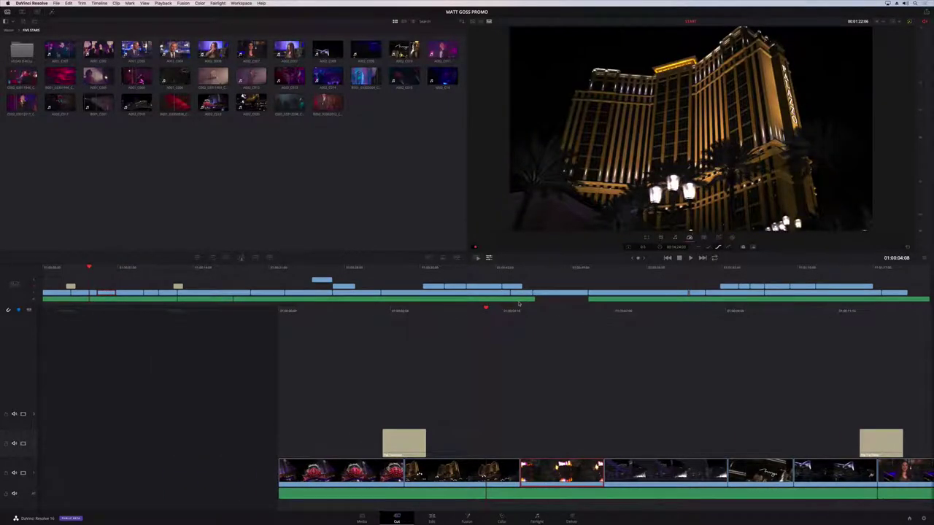
pyautogui.press('space')
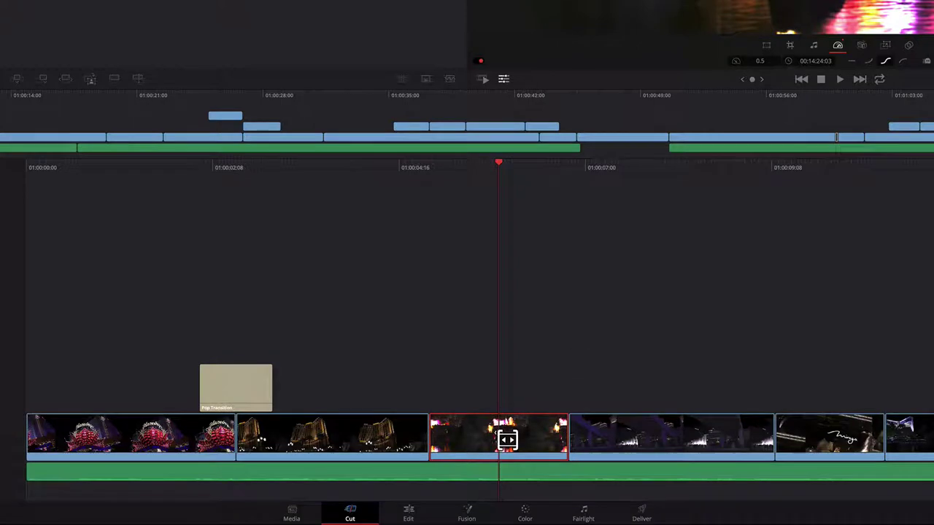
# Step: Slip the volcano fire clip's footage forward and back within its edit to choose a different section
pyautogui.moveTo(503, 438); pyautogui.dragTo(553, 435)
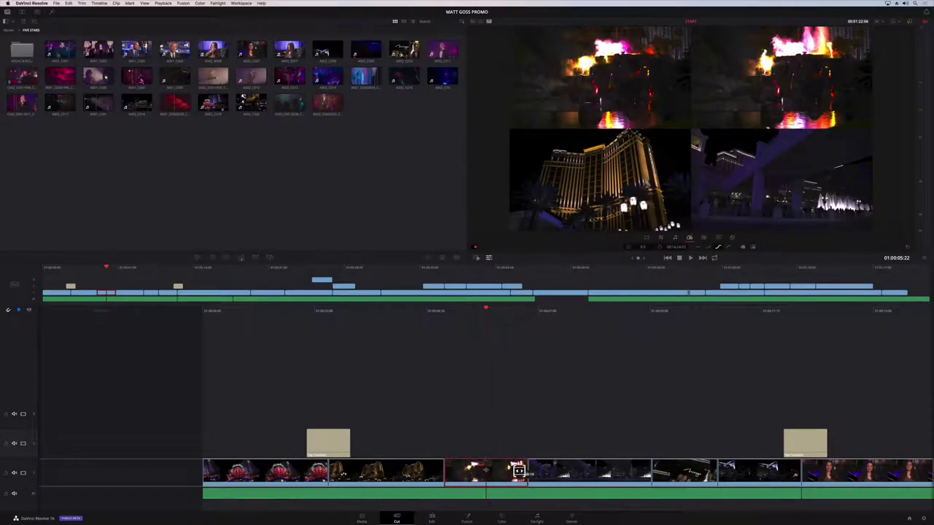
pyautogui.moveTo(518, 471); pyautogui.dragTo(491, 468)
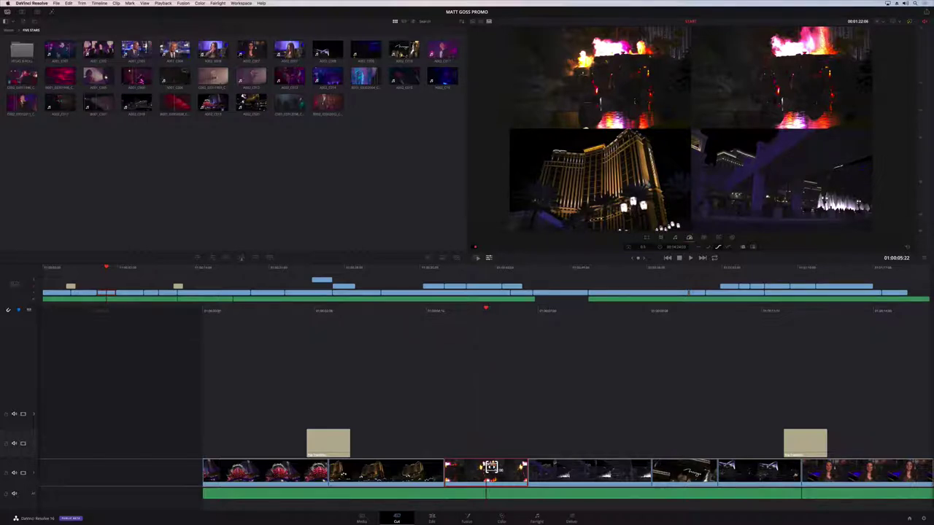
pyautogui.moveTo(490, 467); pyautogui.dragTo(490, 468)
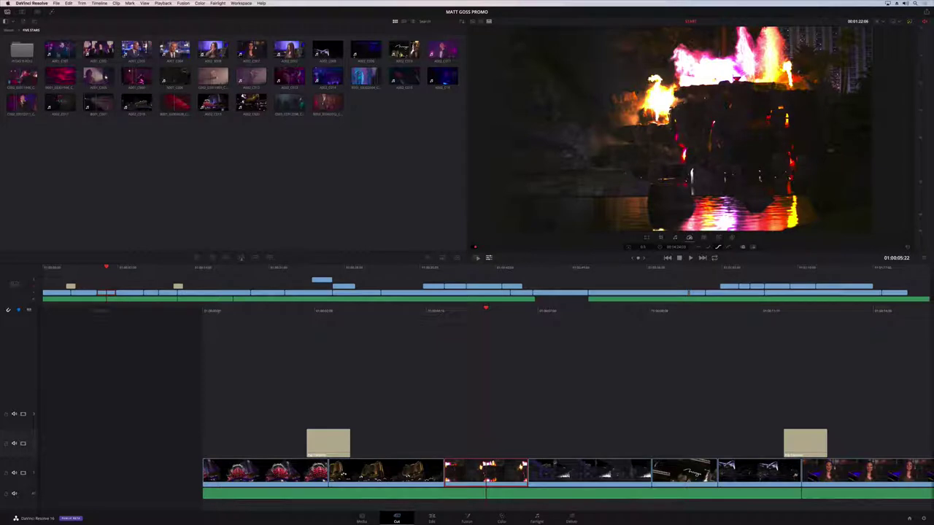
# Step: Play the shaky fountain clip that follows the volcano shot and stabilize it in Perspective mode
pyautogui.click(124, 276)
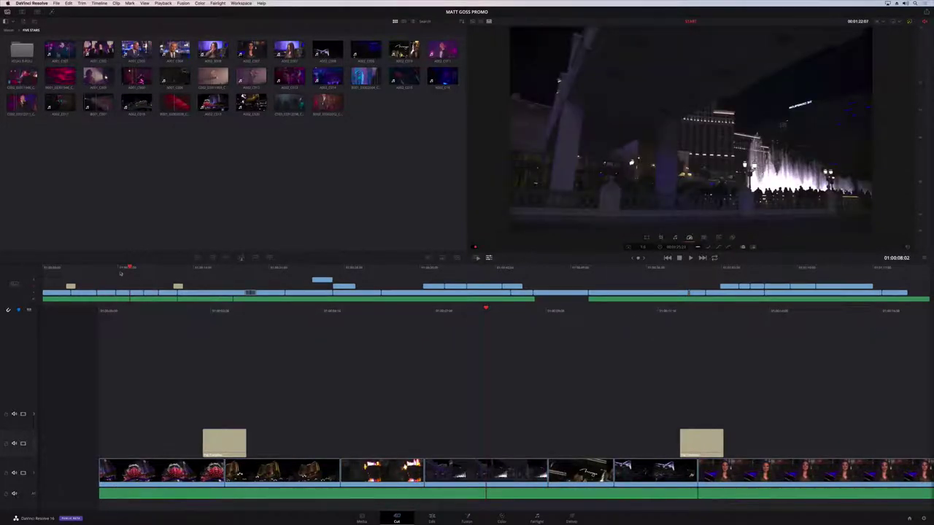
pyautogui.moveTo(119, 269); pyautogui.dragTo(115, 269)
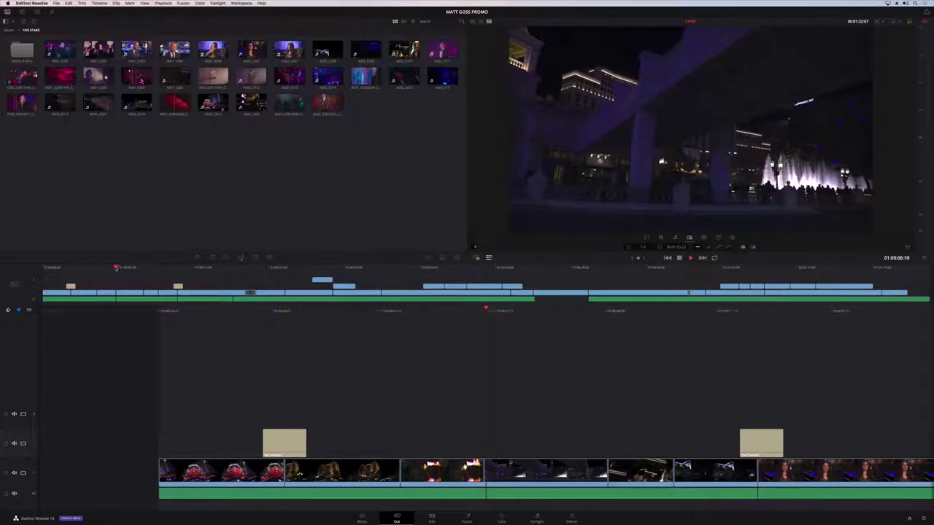
pyautogui.press('space')
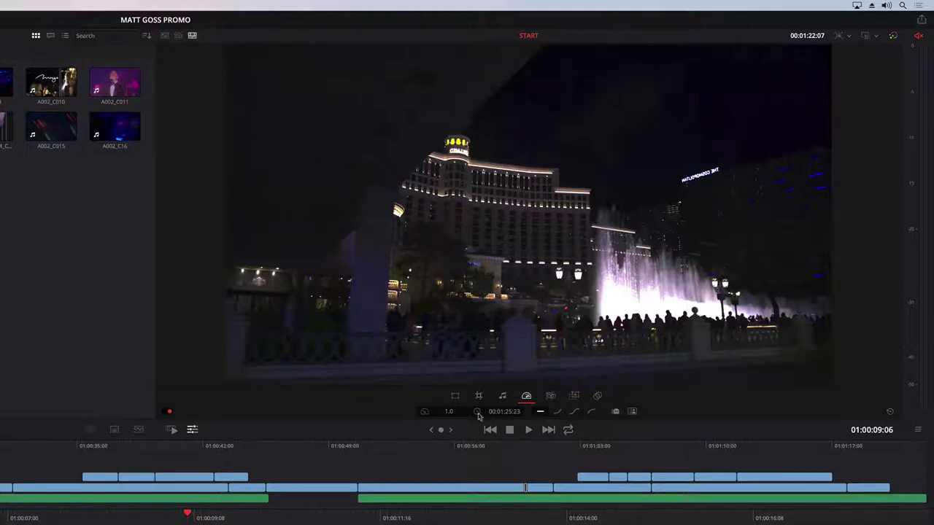
pyautogui.click(550, 396)
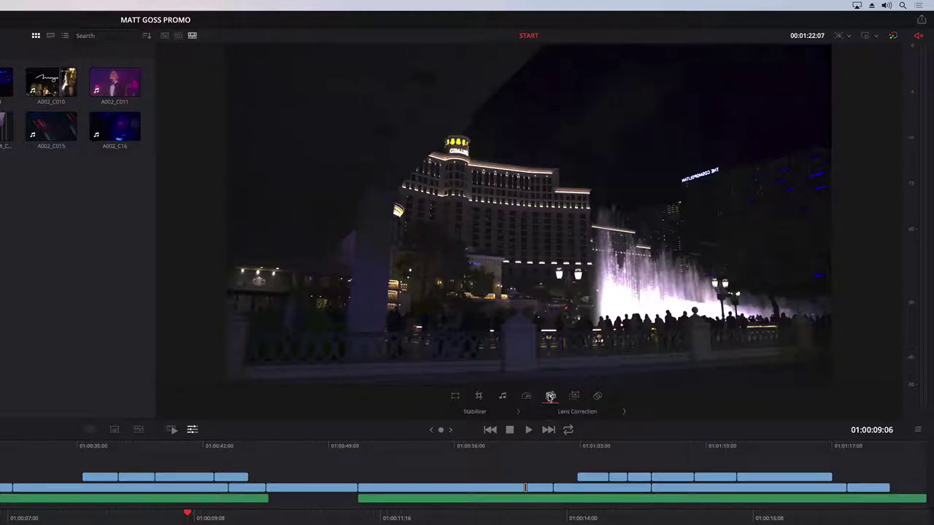
pyautogui.click(481, 412)
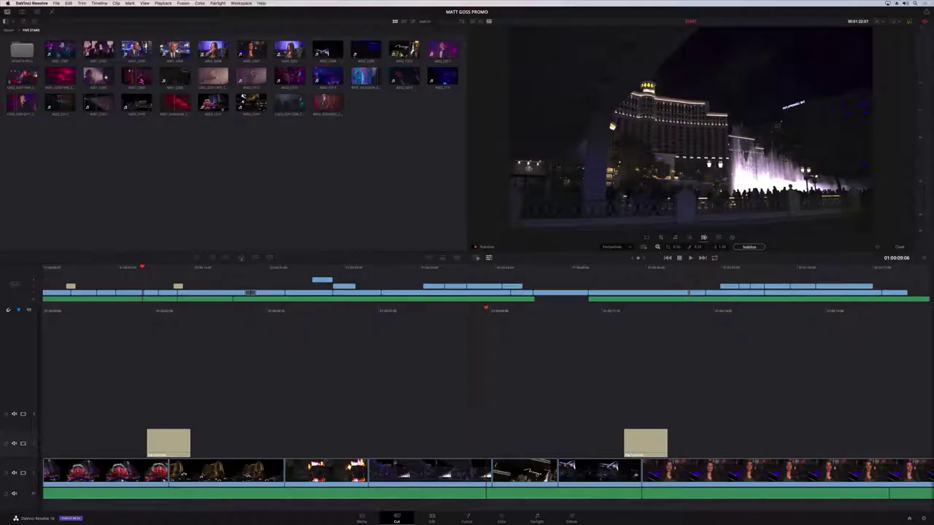
pyautogui.click(639, 412)
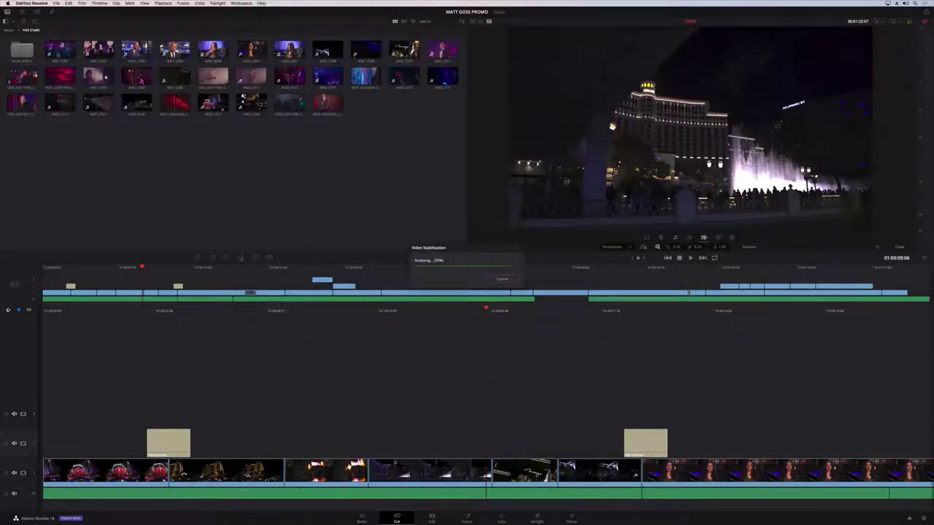
# Step: Replay the stabilized fountain clip through to the Mirage sign shot to review the smoother motion
pyautogui.press('Up')
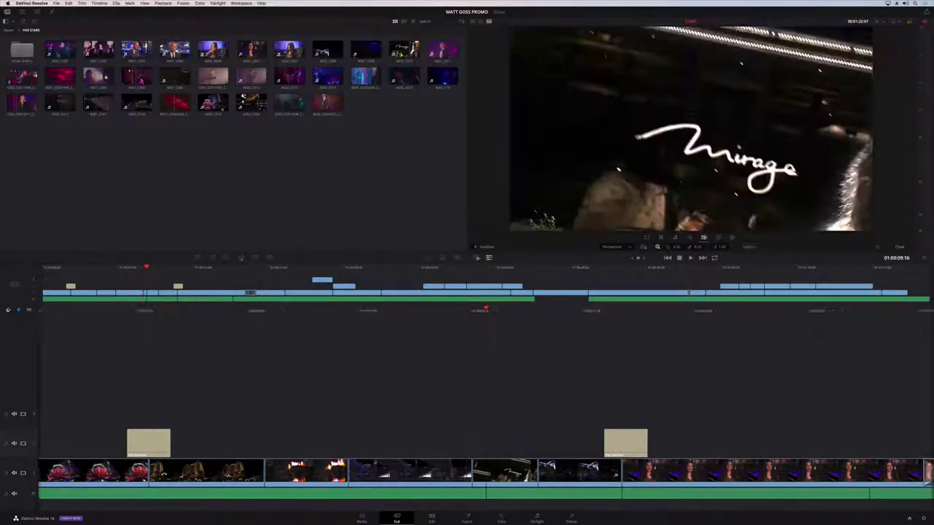
pyautogui.press('space')
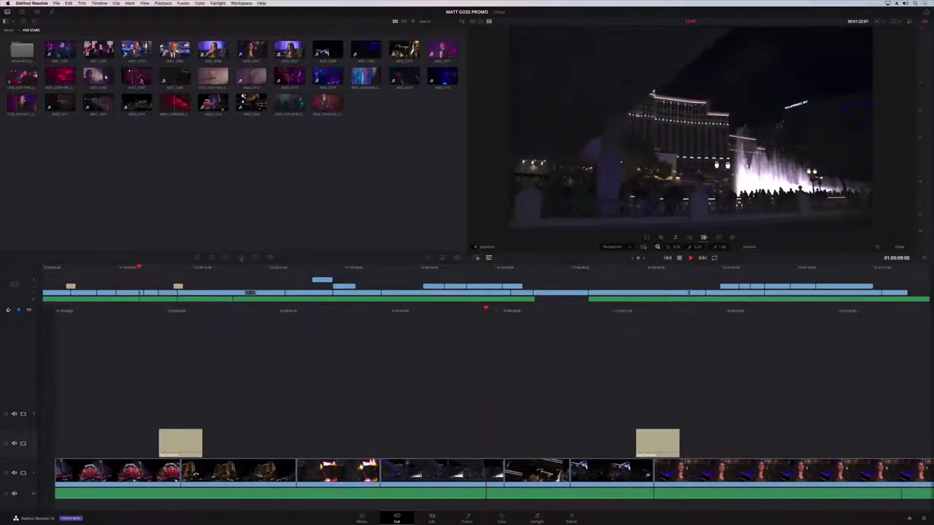
pyautogui.press('space')
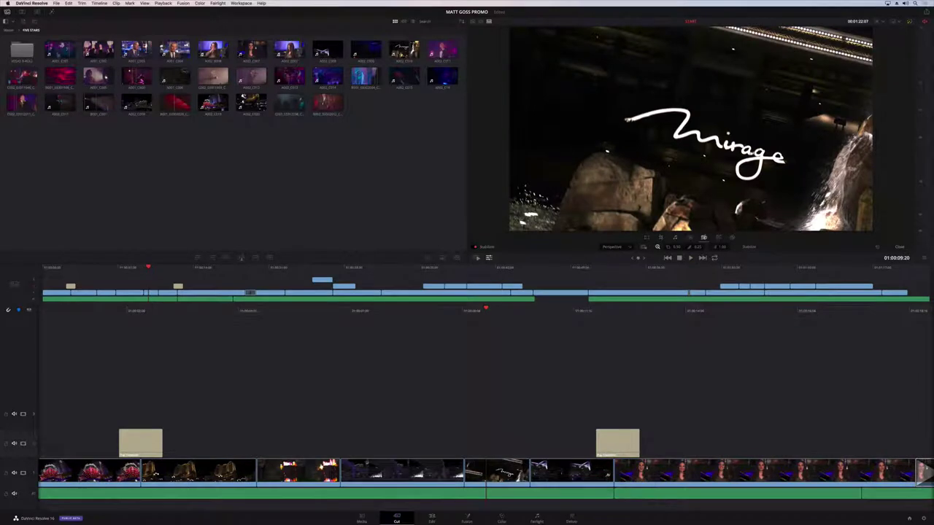
pyautogui.press('Right')
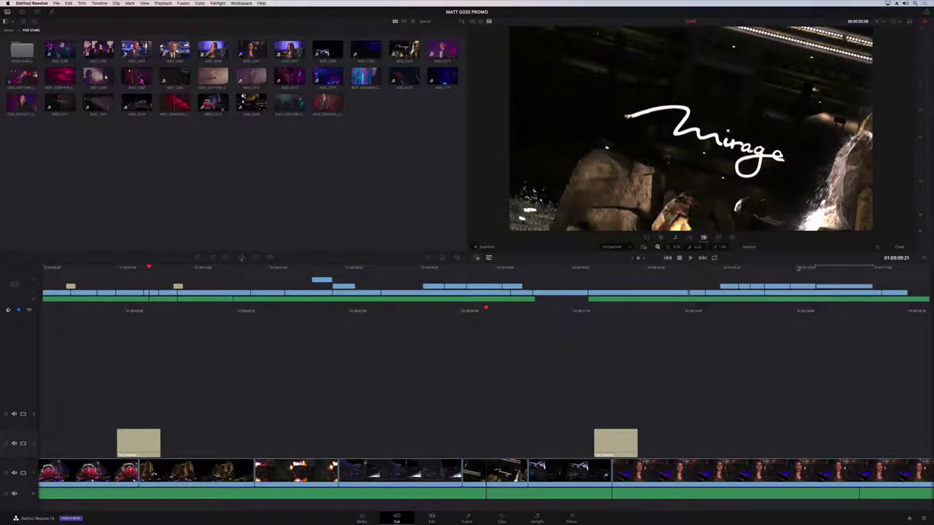
# Step: Select the purple-lit clip of the singer holding a woman's hand near 01:01:10 and play it from its beginning
pyautogui.moveTo(730, 271); pyautogui.dragTo(802, 266)
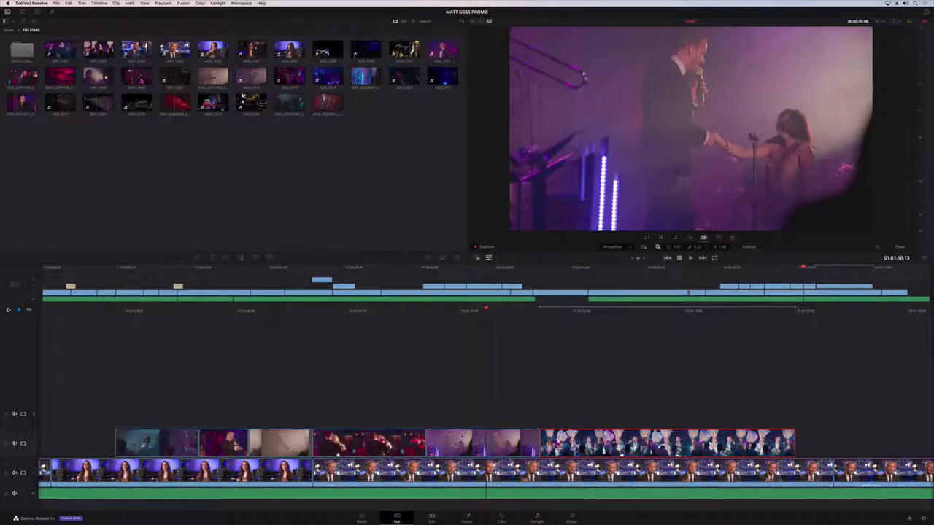
pyautogui.click(461, 436)
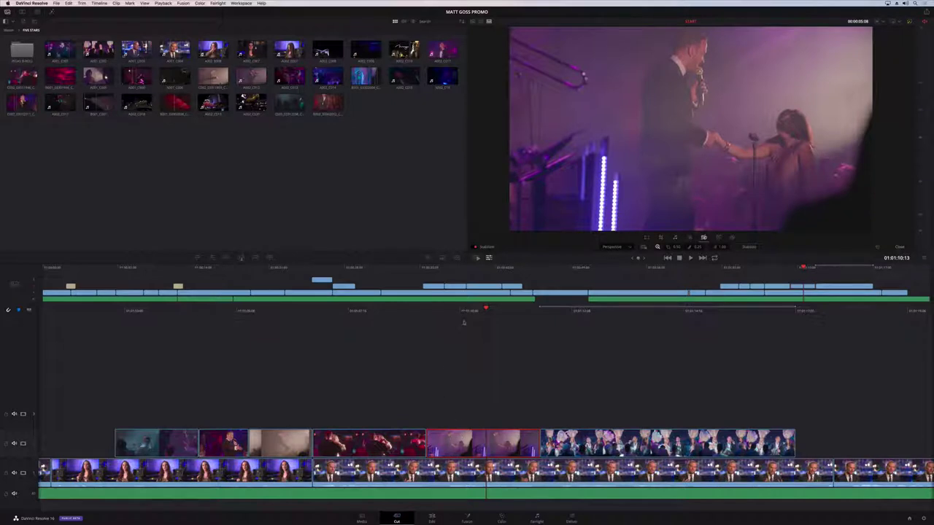
pyautogui.moveTo(445, 312); pyautogui.dragTo(503, 317)
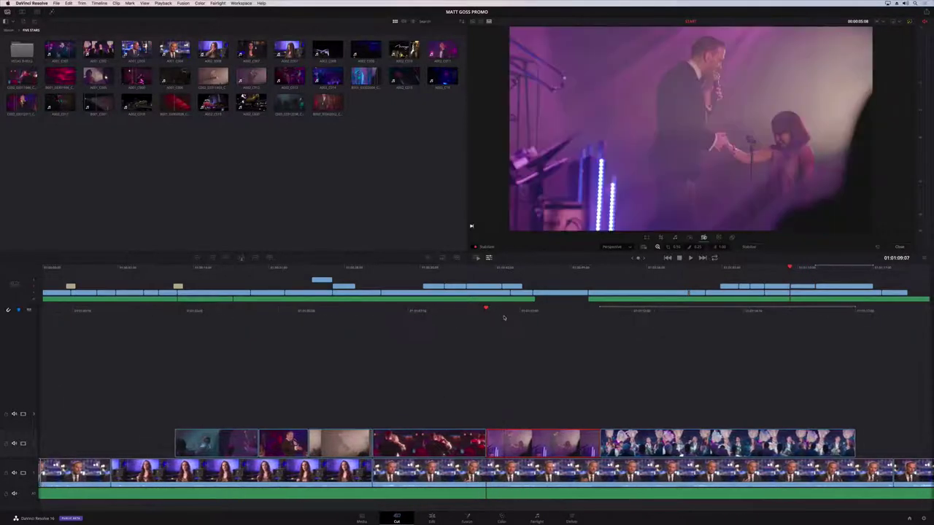
pyautogui.press('space')
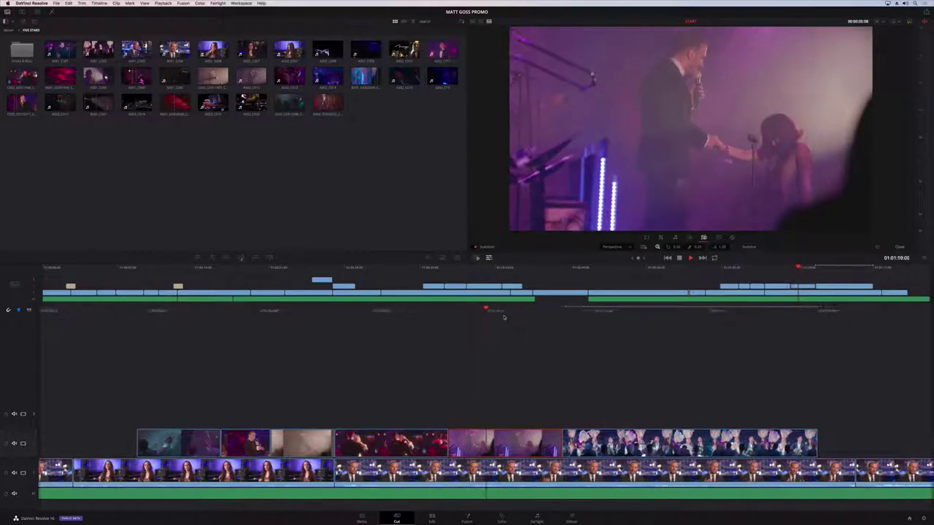
pyautogui.press('space')
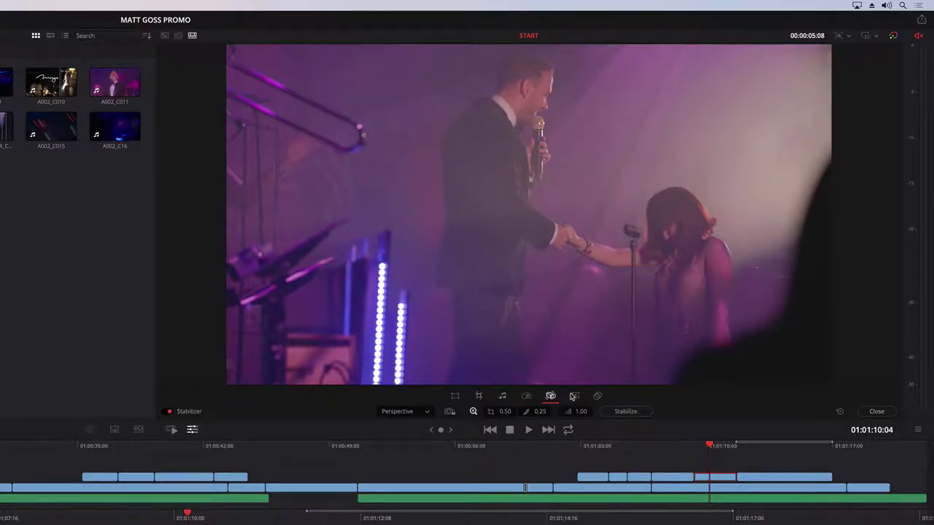
# Step: Enable Dynamic Zoom on the purple-lit clip, reframe its start and end rectangles in the viewer, and preview the move
pyautogui.click(574, 395)
pyautogui.click(543, 412)
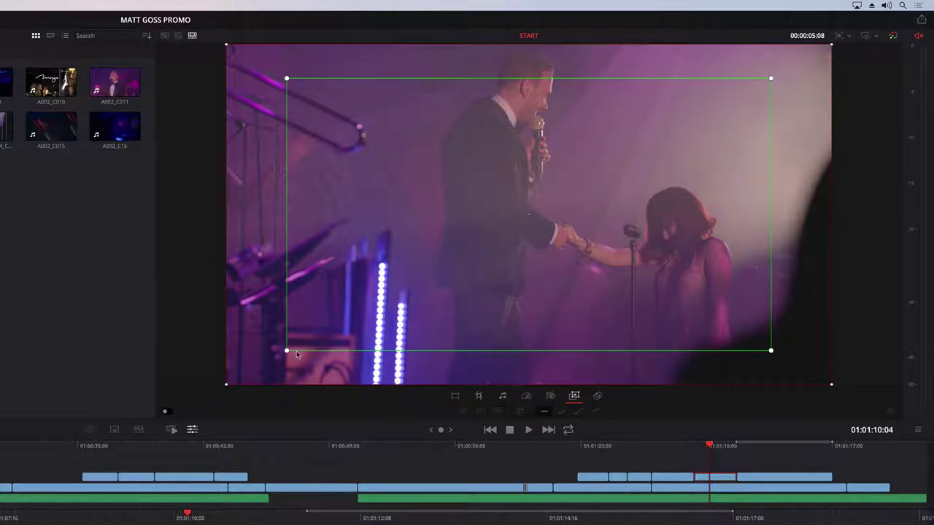
pyautogui.moveTo(287, 351)
pyautogui.mouseDown()
pyautogui.moveTo(252, 374)
pyautogui.moveTo(299, 357)
pyautogui.mouseUp()
pyautogui.moveTo(390, 304); pyautogui.dragTo(431, 275)
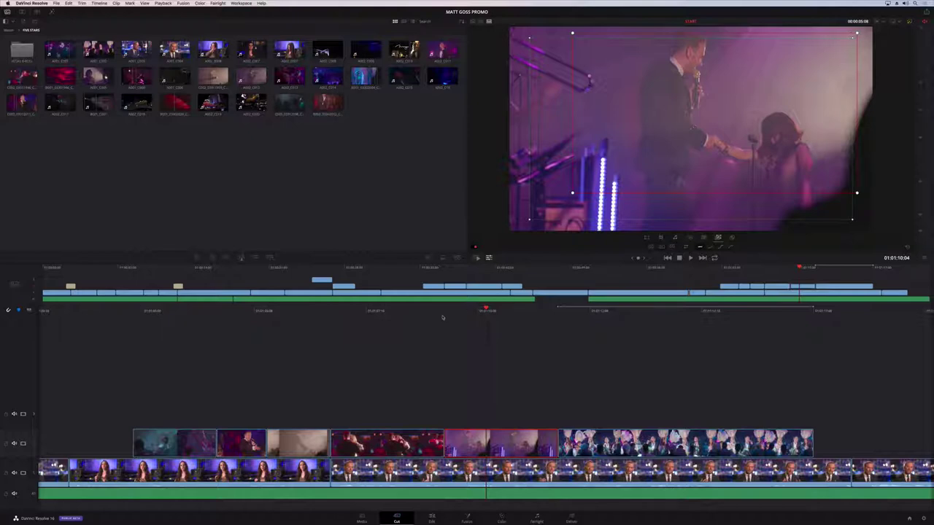
pyautogui.moveTo(440, 311); pyautogui.dragTo(530, 307)
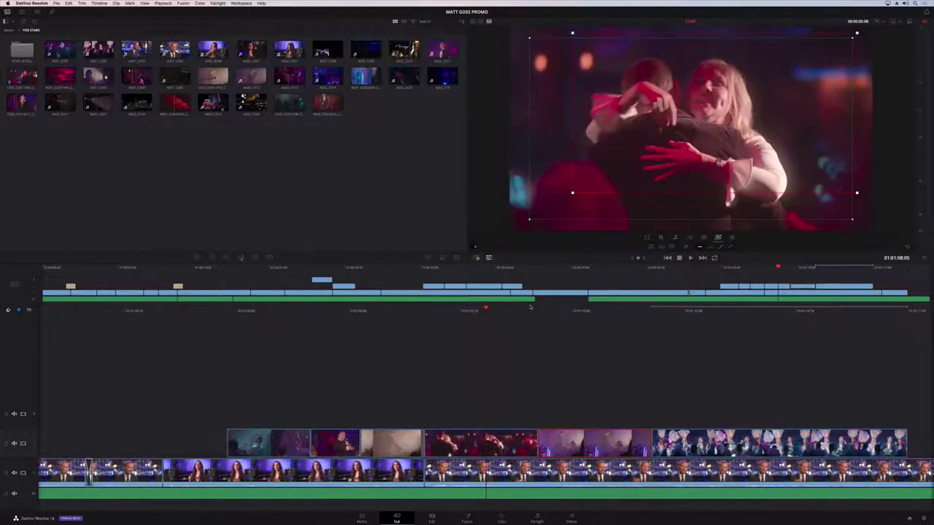
pyautogui.press('space')
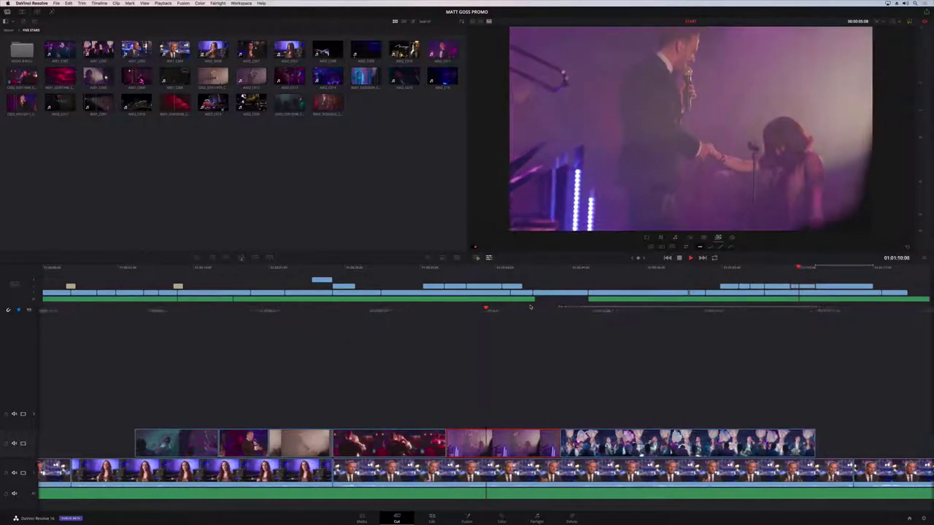
pyautogui.press('space')
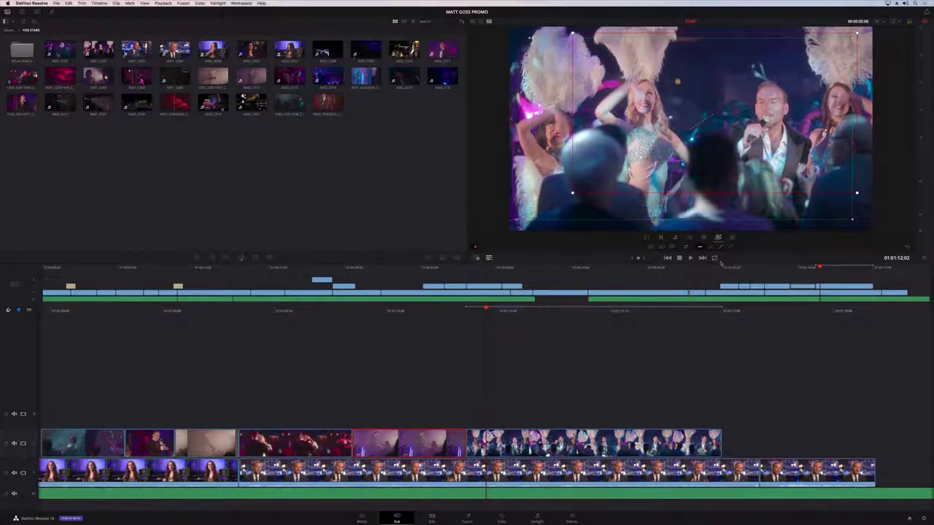
# Step: Select the feathered showgirls clip that follows the purple-lit shot and play it
pyautogui.click(574, 439)
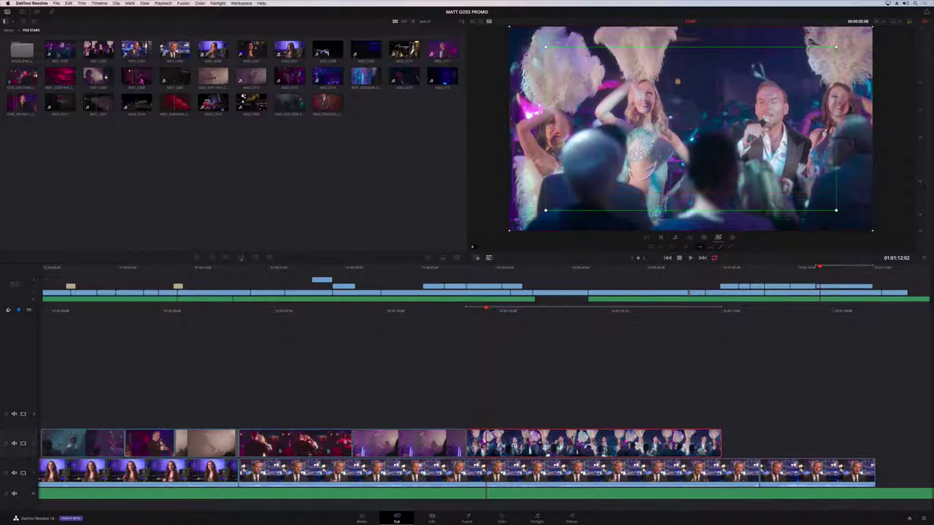
pyautogui.press('space')
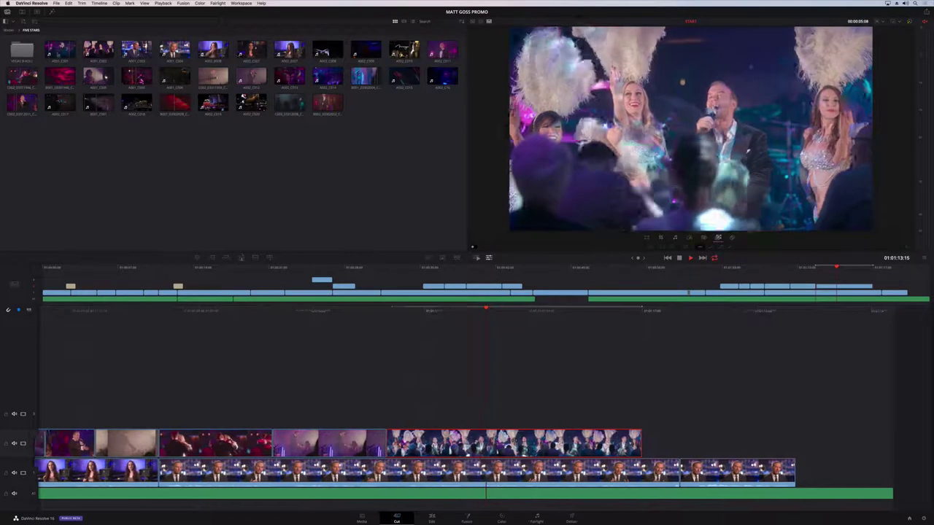
pyautogui.press('space')
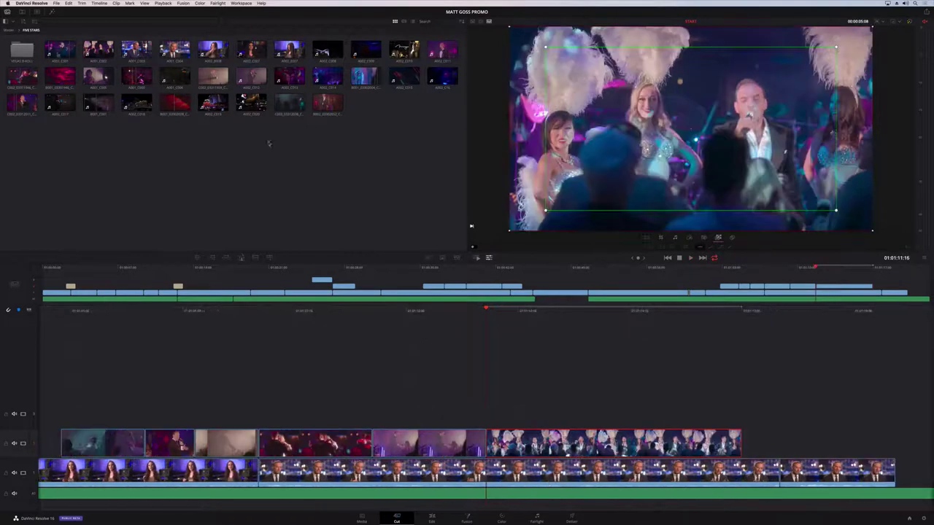
# Step: Apply the Tilt-Shift Blur filter from ResolveFX Stylize to the showgirls clip and open its effect settings
pyautogui.click(51, 13)
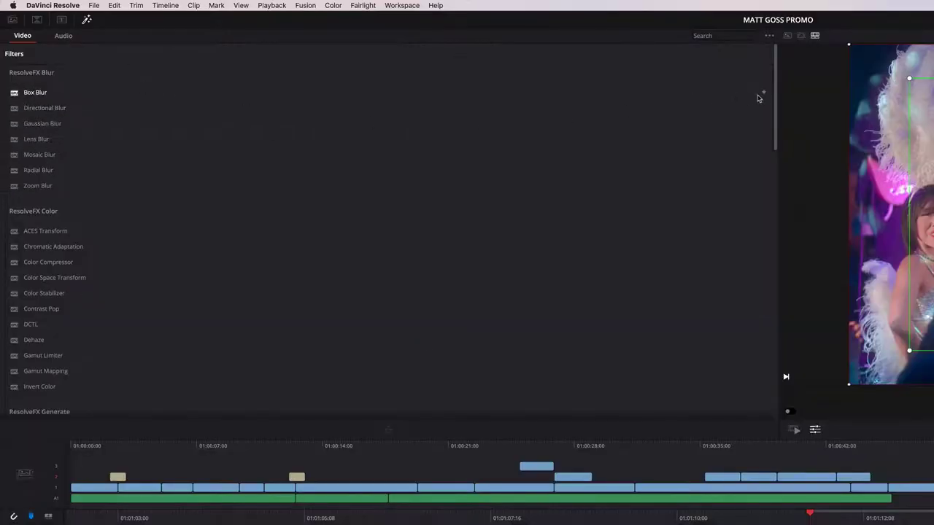
pyautogui.moveTo(776, 98); pyautogui.dragTo(754, 310)
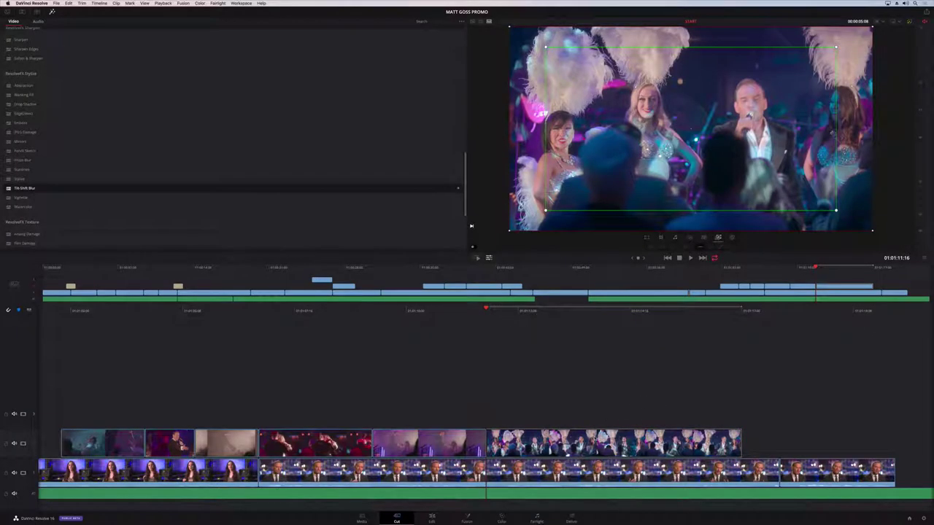
pyautogui.moveTo(44, 188); pyautogui.dragTo(491, 442)
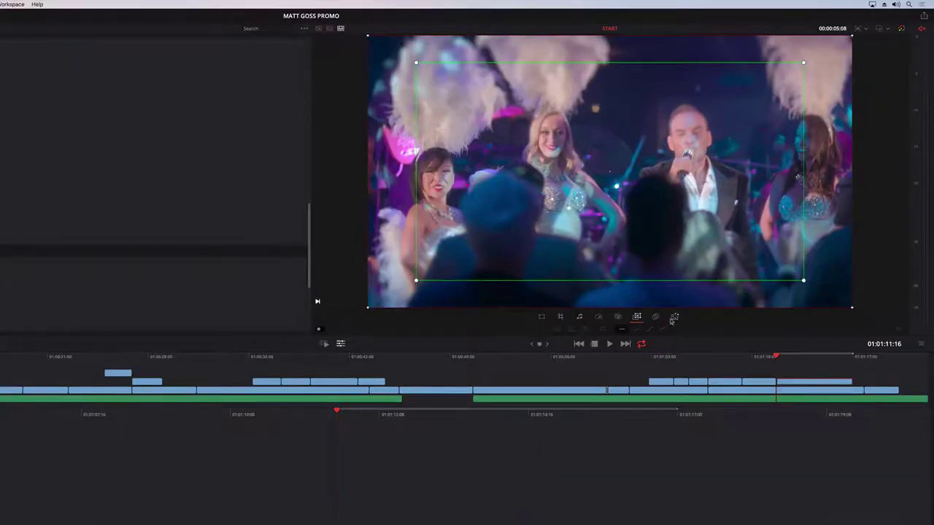
pyautogui.click(676, 316)
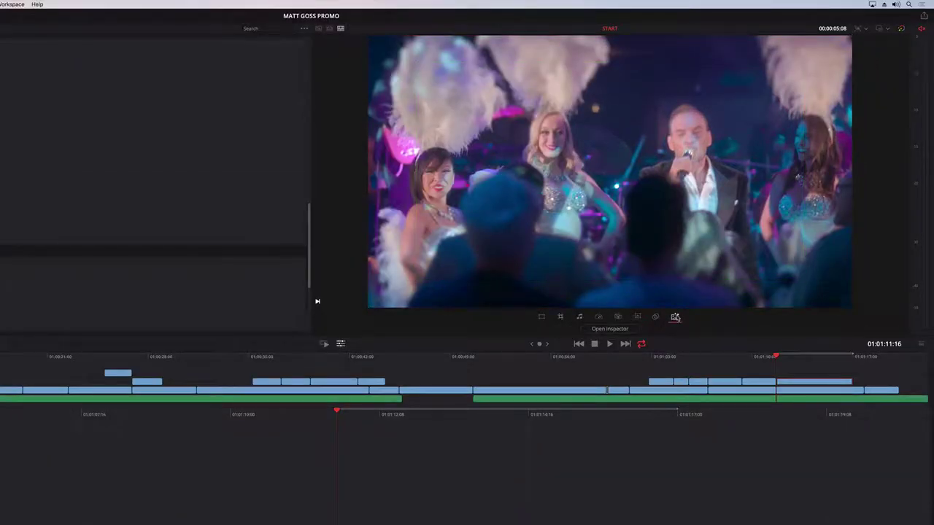
pyautogui.click(617, 330)
pyautogui.moveTo(258, 234); pyautogui.dragTo(202, 184)
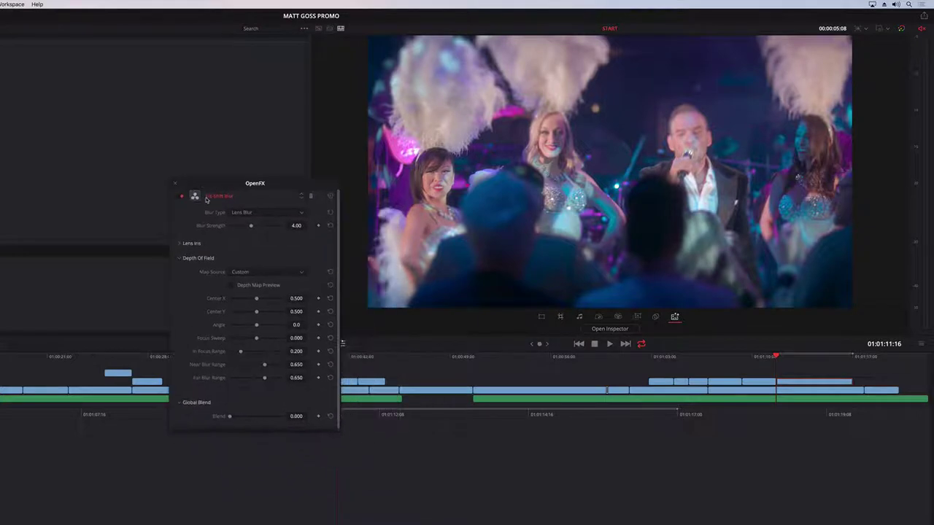
# Step: Set the tilt-shift blur's strength to 5.87 and its focus centre to X 0.558, Y 0.621
pyautogui.moveTo(250, 225)
pyautogui.mouseDown()
pyautogui.moveTo(275, 230)
pyautogui.moveTo(266, 232)
pyautogui.mouseUp()
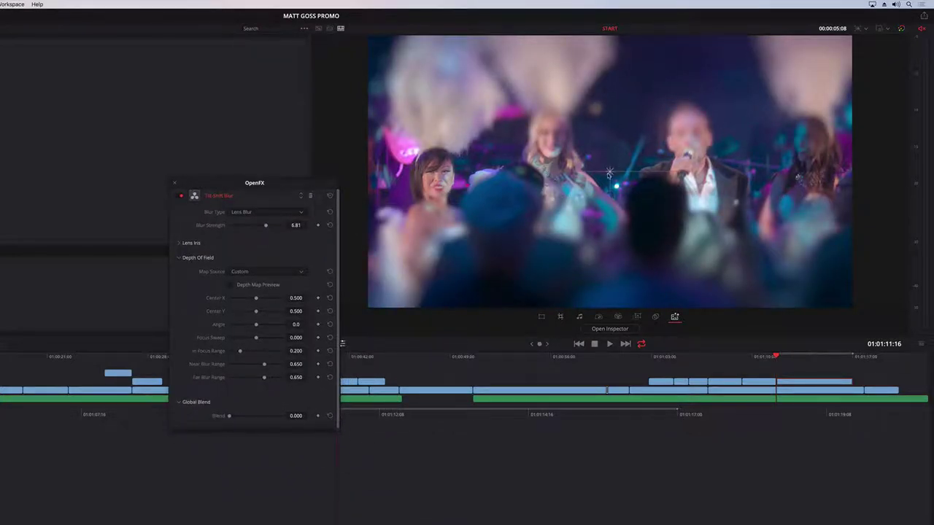
pyautogui.moveTo(609, 172); pyautogui.dragTo(614, 140)
pyautogui.moveTo(265, 226); pyautogui.dragTo(261, 226)
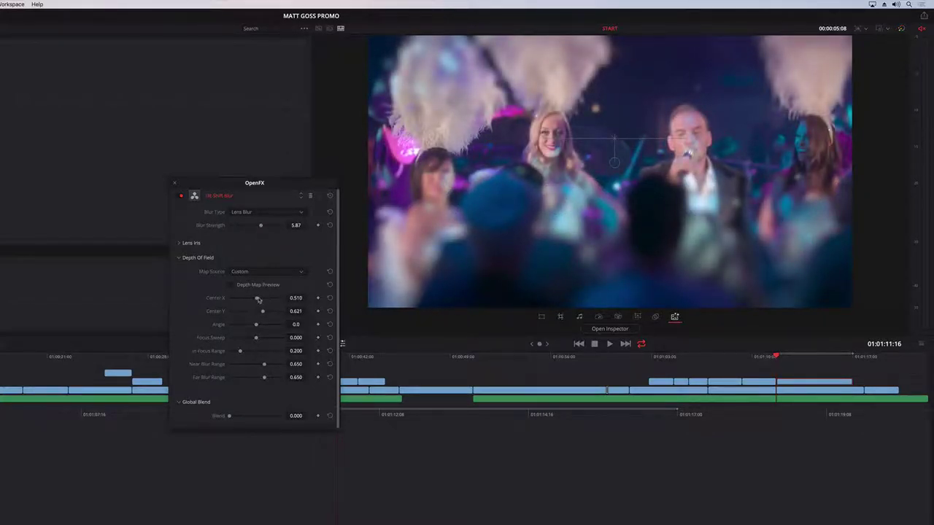
pyautogui.moveTo(258, 300)
pyautogui.mouseDown()
pyautogui.moveTo(271, 299)
pyautogui.moveTo(259, 301)
pyautogui.mouseUp()
pyautogui.click(175, 183)
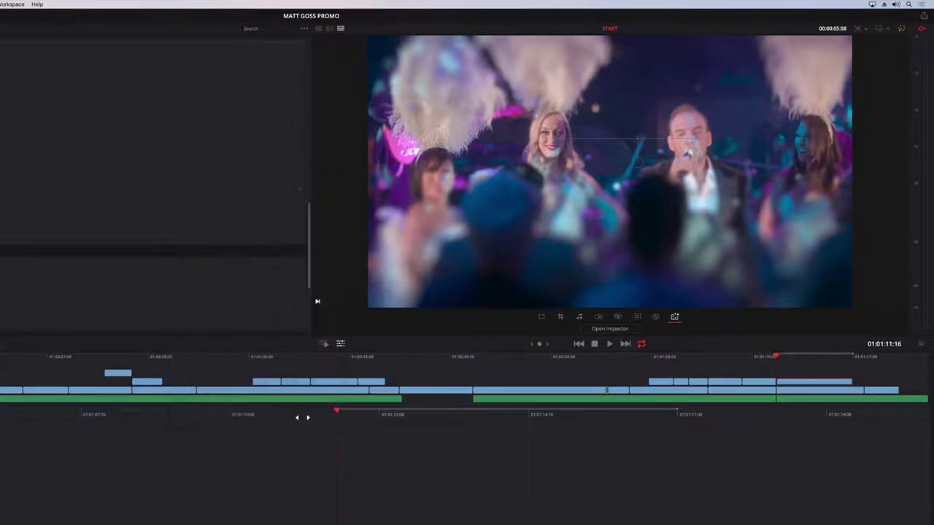
# Step: Preview the tilt-shift blur on the showgirls clip, reopen its settings, and remove the effect
pyautogui.press('space')
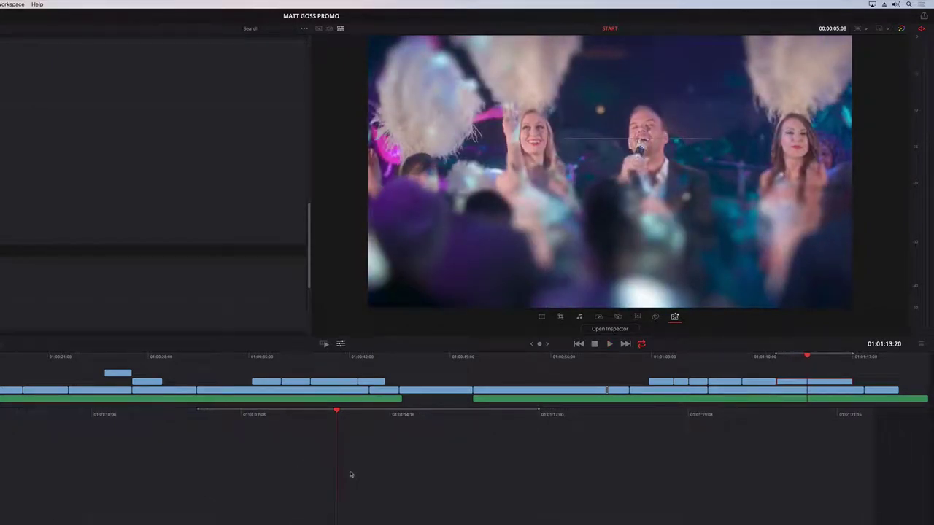
pyautogui.click(674, 316)
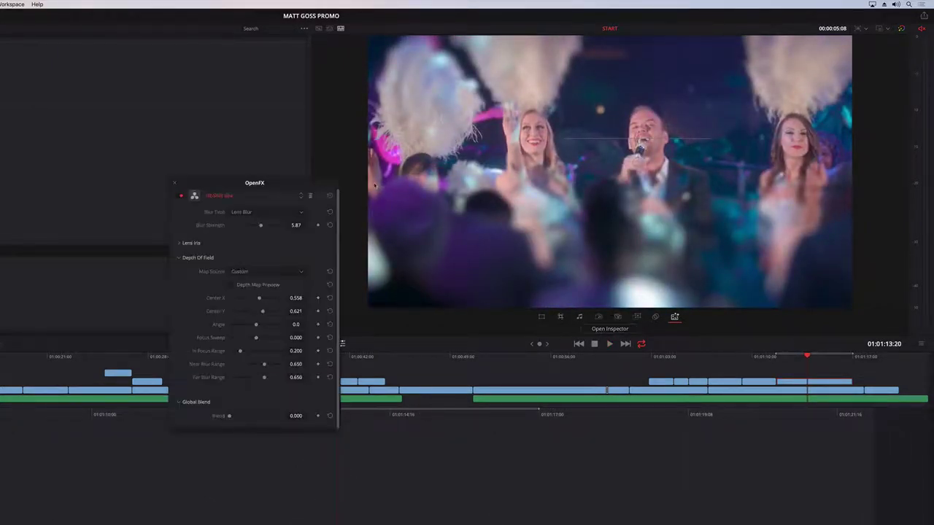
pyautogui.click(309, 196)
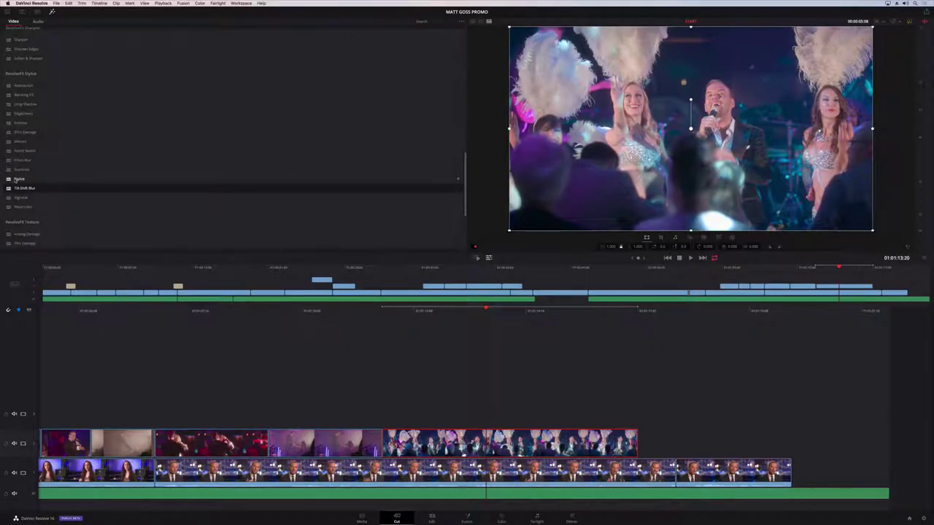
# Step: Apply the Stylize filter to the showgirls clip, open its effect settings, and play the Candy style
pyautogui.moveTo(16, 179)
pyautogui.mouseDown()
pyautogui.moveTo(309, 274)
pyautogui.moveTo(564, 432)
pyautogui.mouseUp()
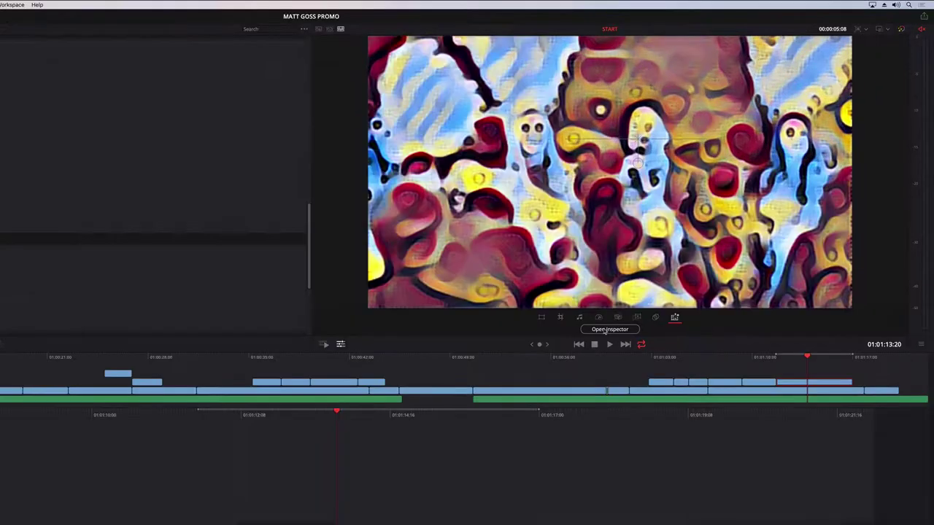
pyautogui.click(739, 237)
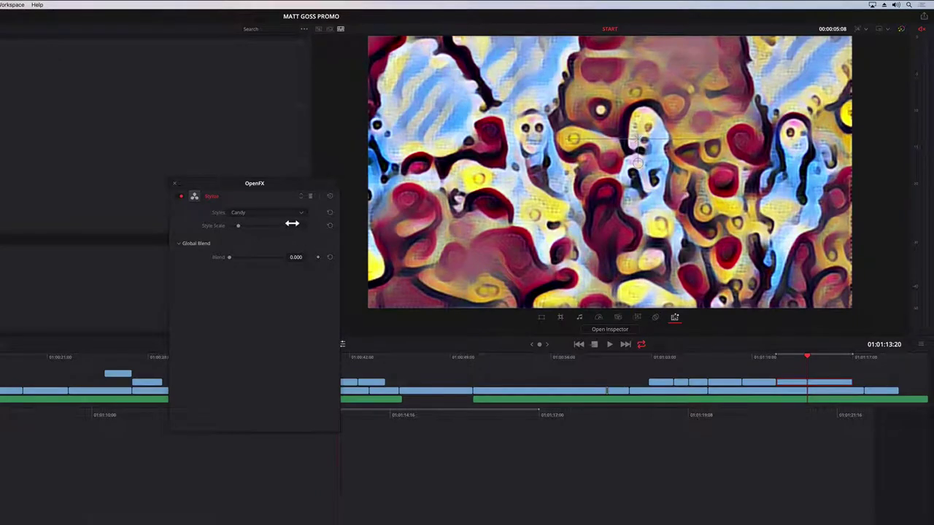
pyautogui.press('space')
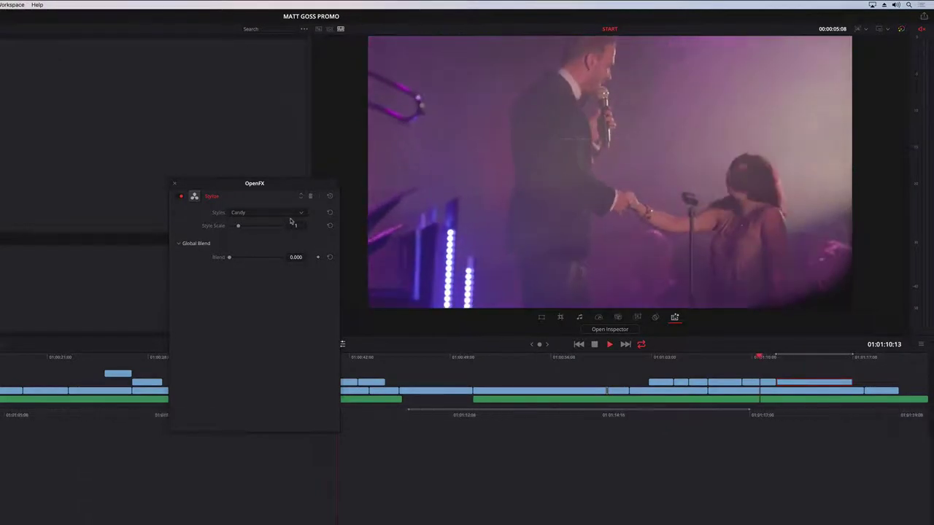
# Step: Try the Feather style on the Stylize effect during playback, and replace it with a golden-brown painted style
pyautogui.click(278, 213)
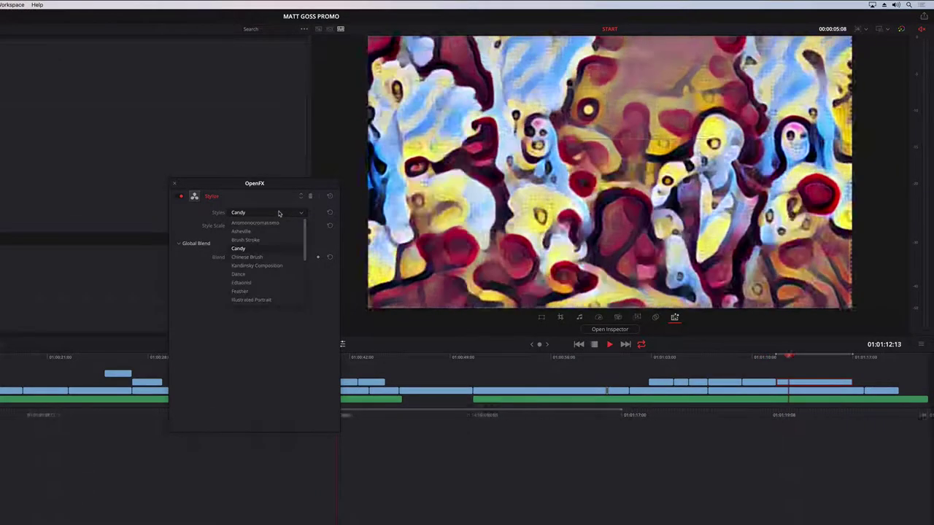
pyautogui.click(260, 292)
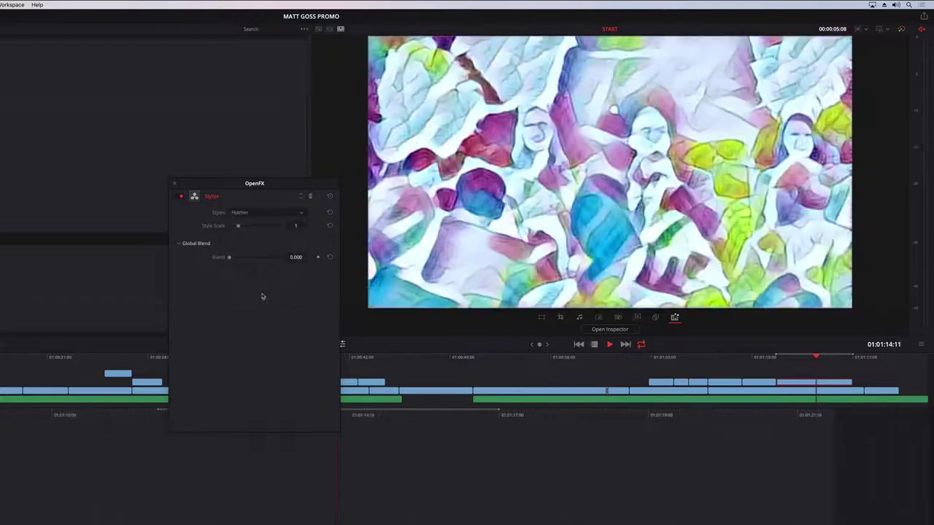
pyautogui.click(256, 213)
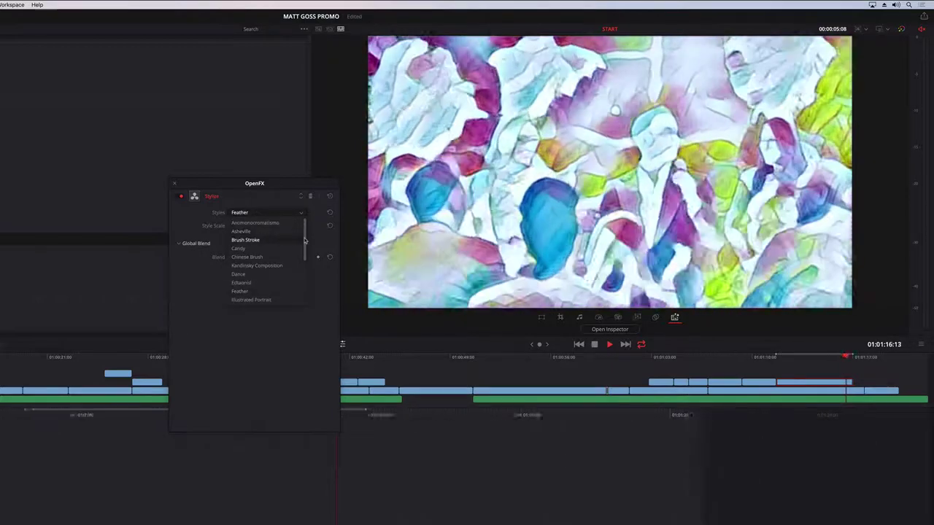
pyautogui.scroll(-3, 300, 287)
pyautogui.click(256, 274)
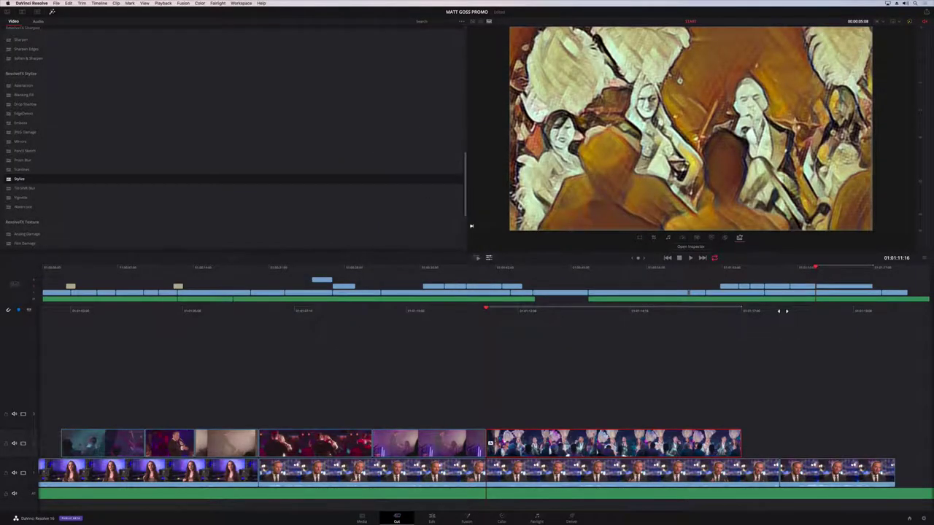
# Step: Move the playhead to 01:01:19:18, open Quick Export, and review the ProRes, YouTube, Vimeo, and H.265 presets
pyautogui.moveTo(782, 311); pyautogui.dragTo(394, 304)
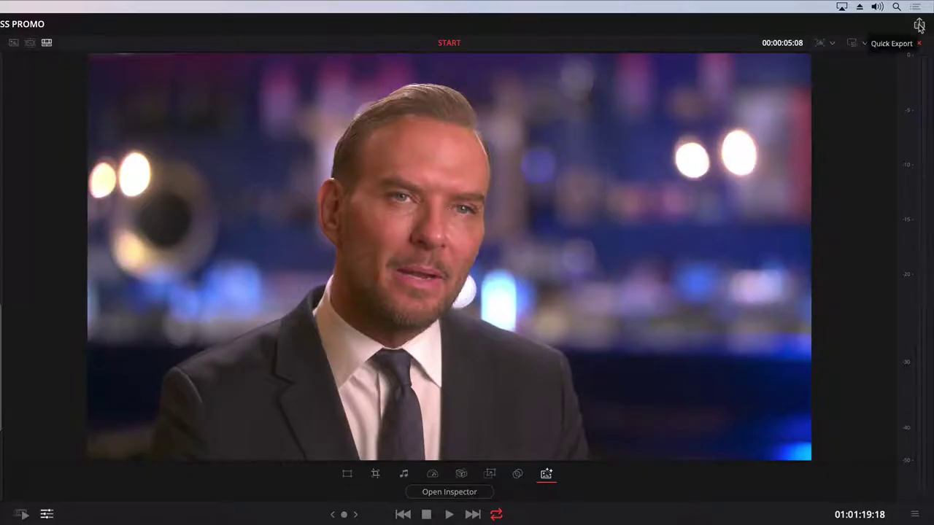
pyautogui.click(919, 26)
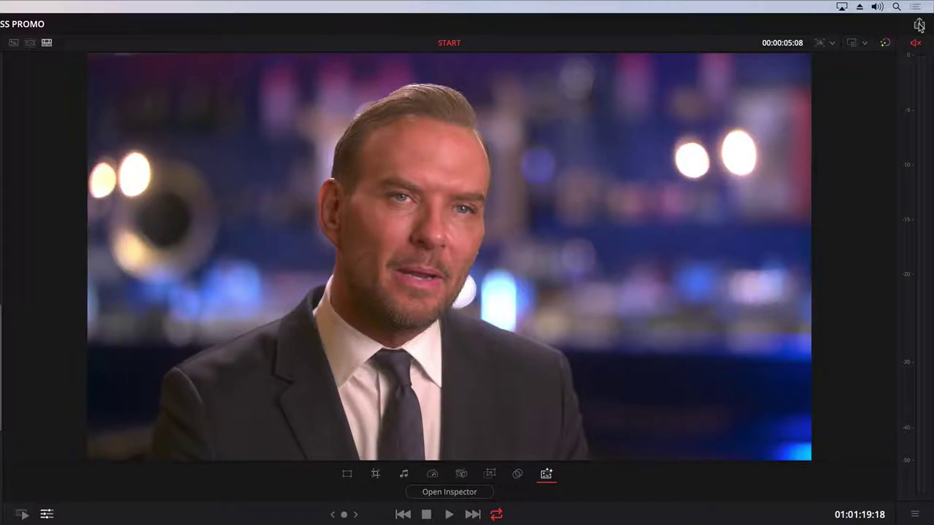
pyautogui.moveTo(550, 163); pyautogui.dragTo(565, 114)
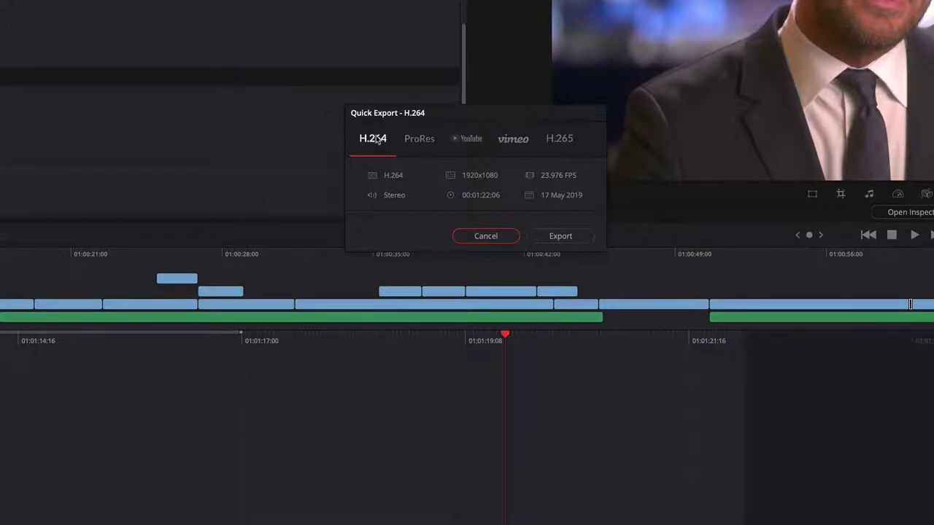
pyautogui.click(427, 141)
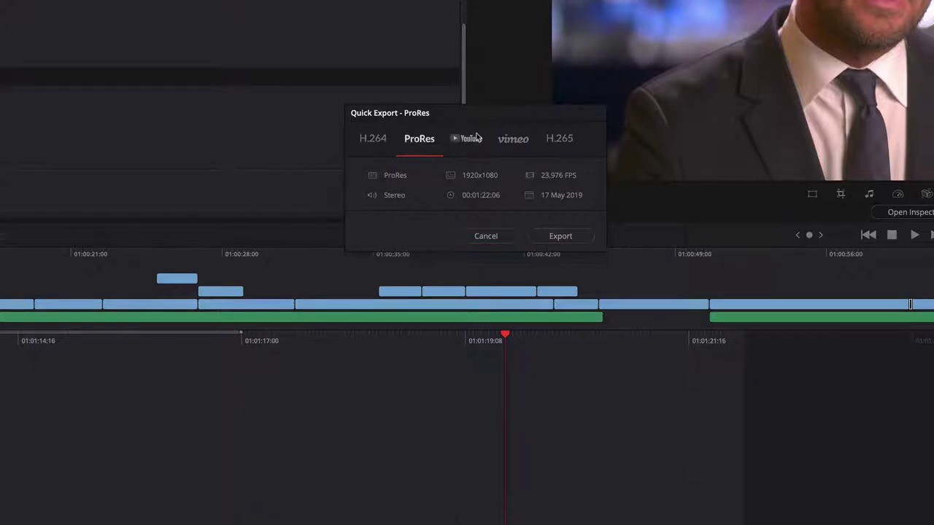
pyautogui.click(466, 139)
pyautogui.click(516, 141)
pyautogui.click(556, 138)
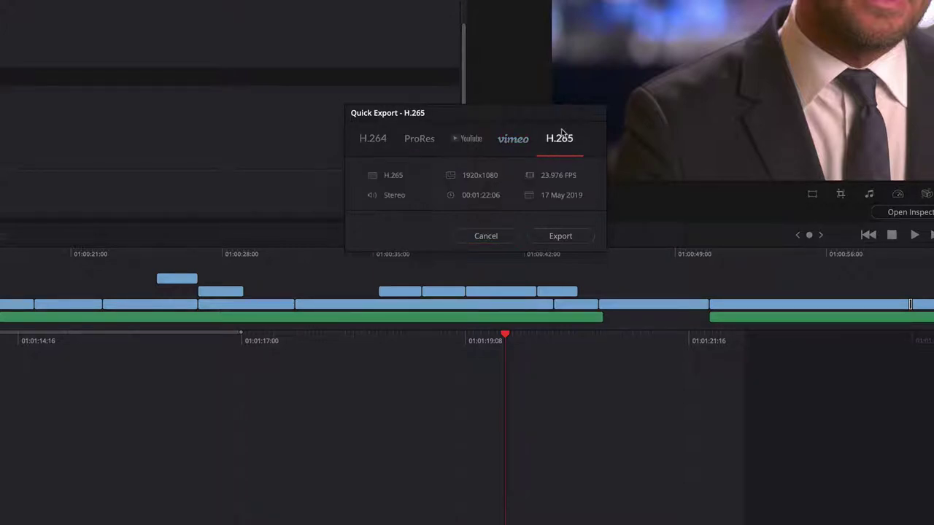
# Step: View the account sign-in settings for the YouTube export preset, and close Quick Export without exporting
pyautogui.click(474, 141)
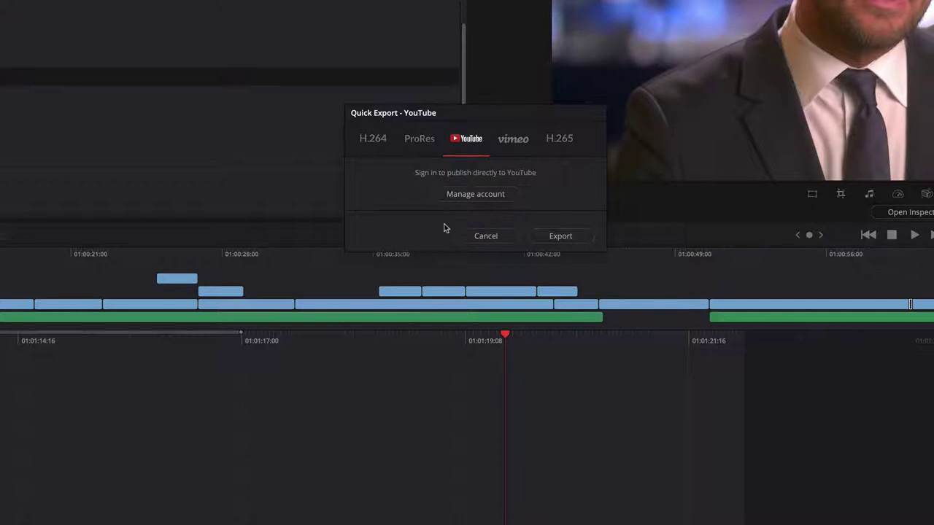
pyautogui.click(452, 198)
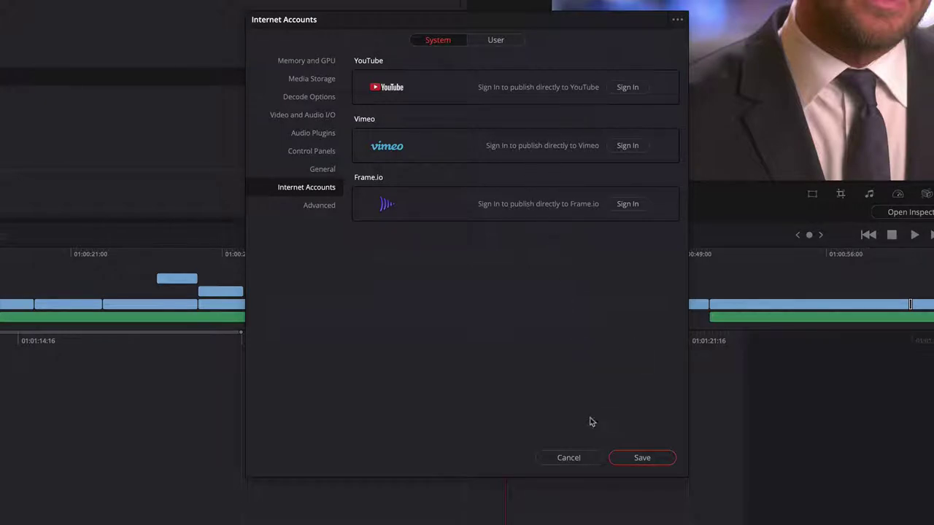
pyautogui.click(562, 459)
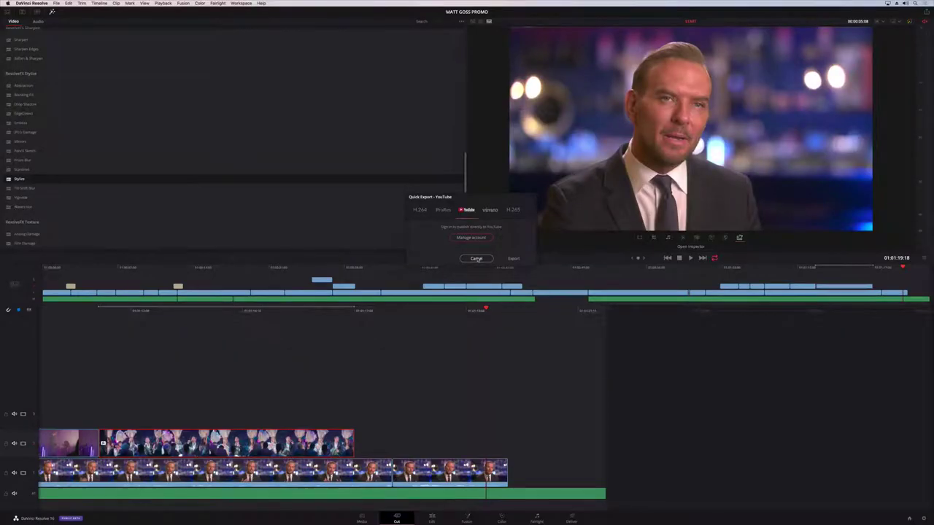
pyautogui.click(475, 259)
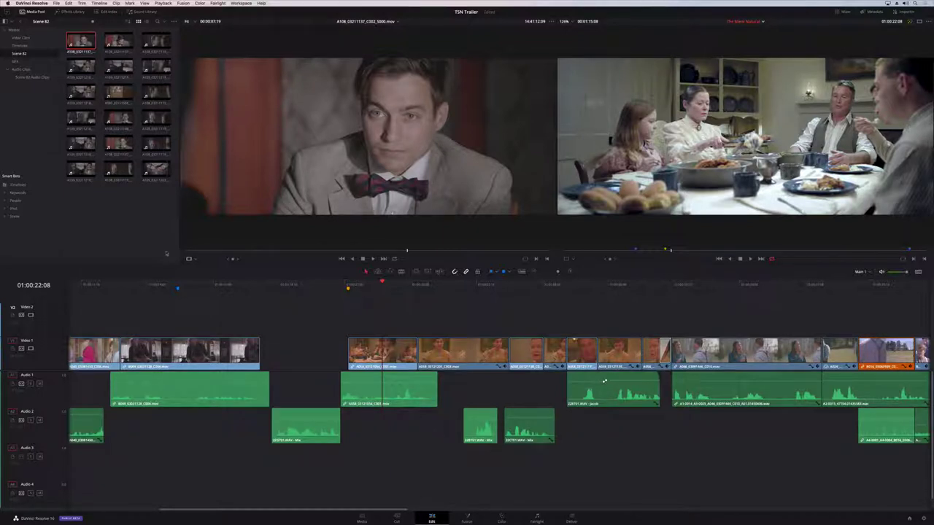
# Step: Start a new timeline in the Scene 82 bin with custom settings, and review its format and frame rate options
pyautogui.rightClick(113, 210)
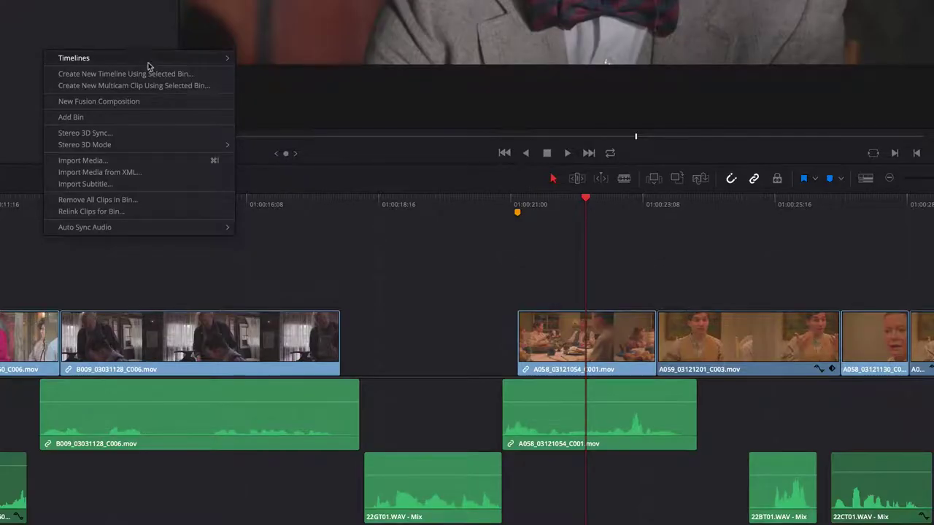
pyautogui.moveTo(151, 65)
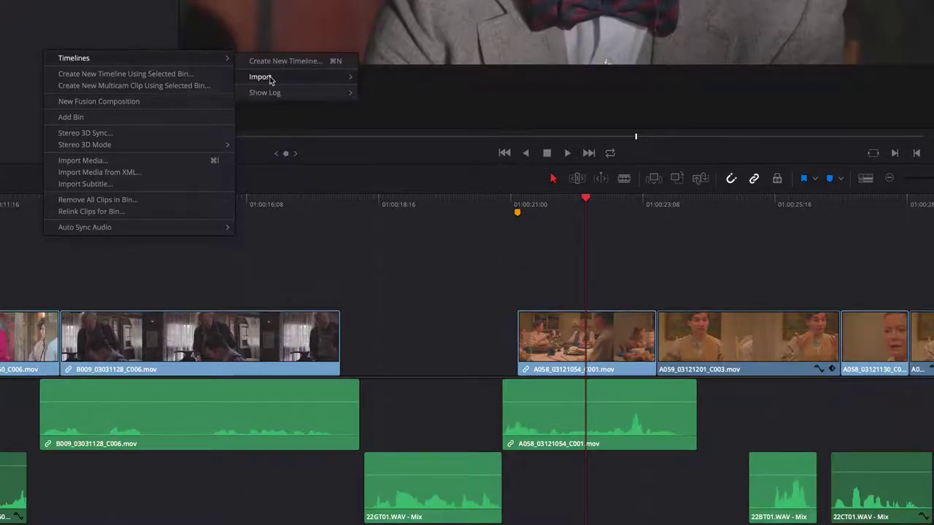
pyautogui.click(298, 62)
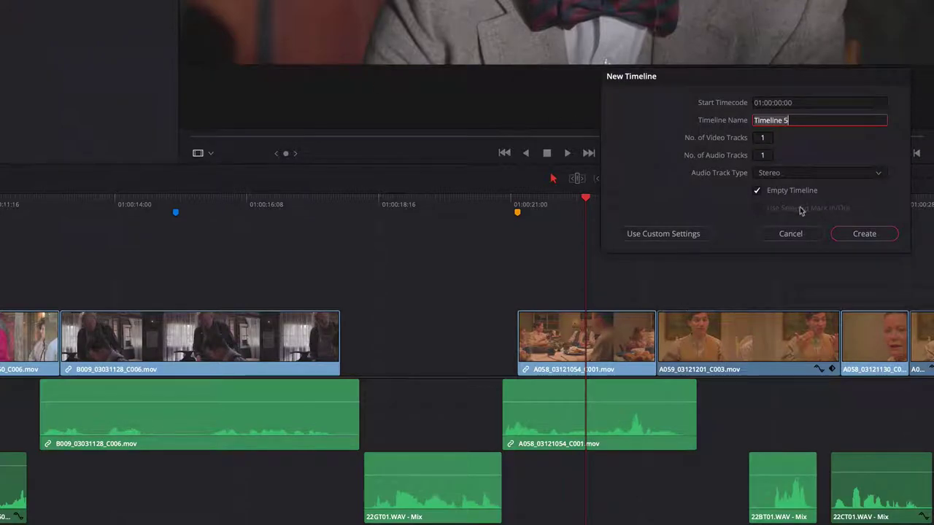
pyautogui.click(707, 232)
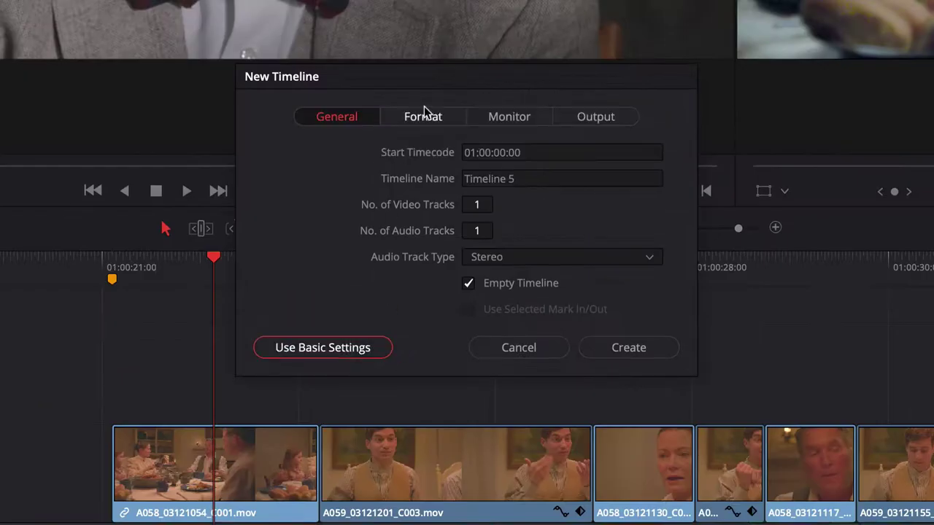
pyautogui.click(423, 118)
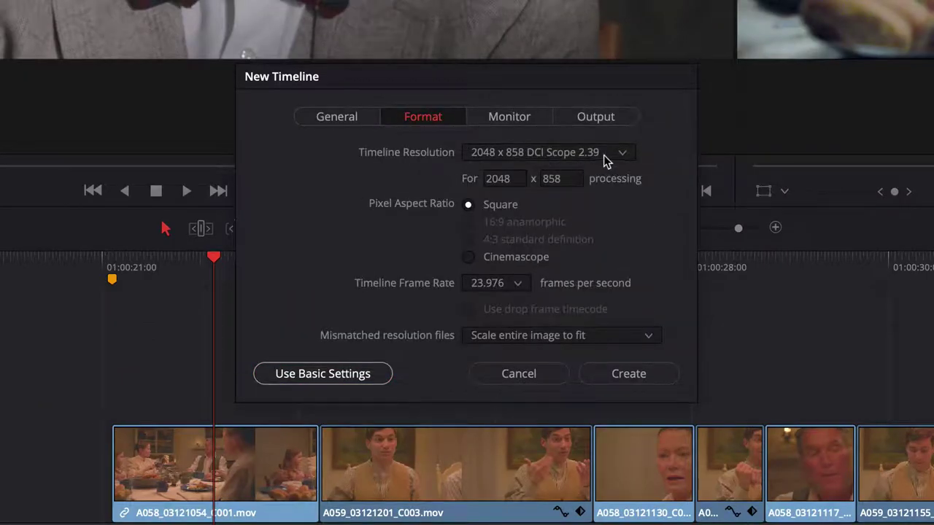
pyautogui.click(522, 288)
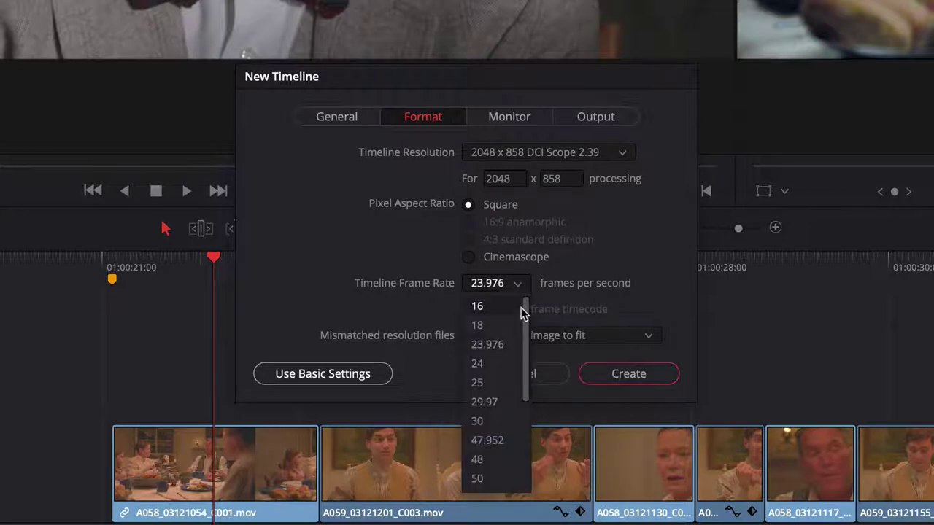
pyautogui.moveTo(526, 321); pyautogui.dragTo(537, 276)
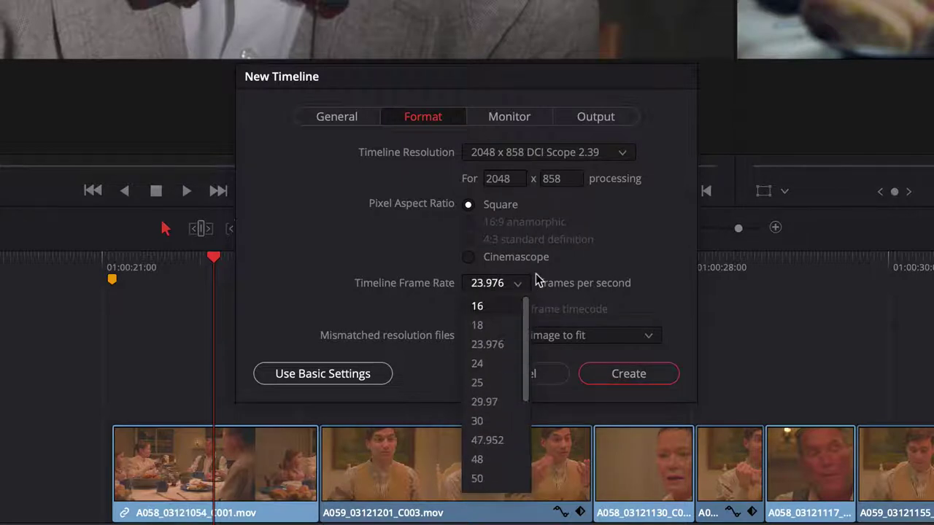
pyautogui.click(601, 255)
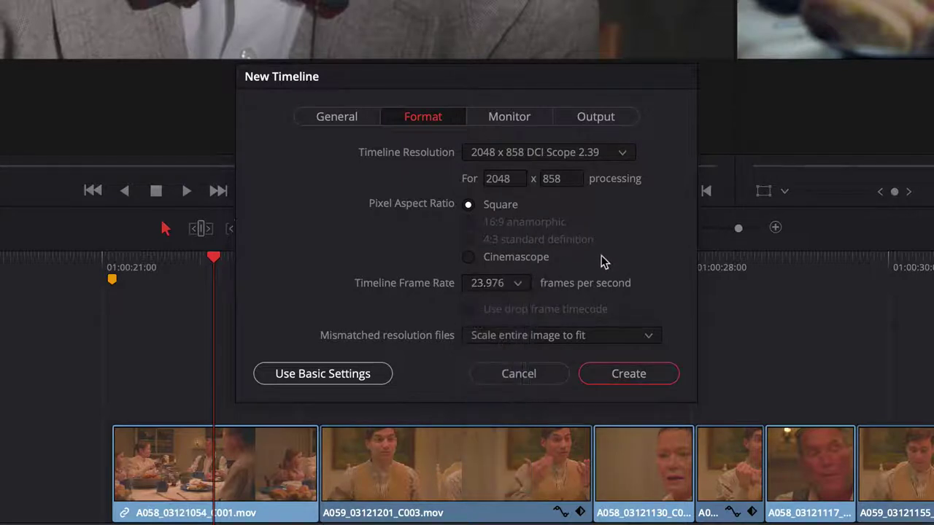
# Step: Review the new timeline's monitor and output settings, and cancel its creation
pyautogui.click(517, 119)
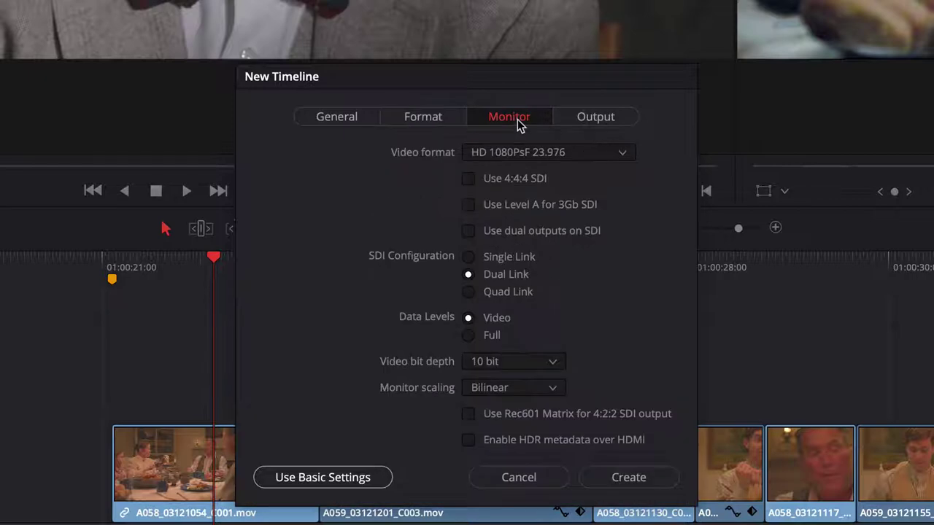
pyautogui.click(595, 118)
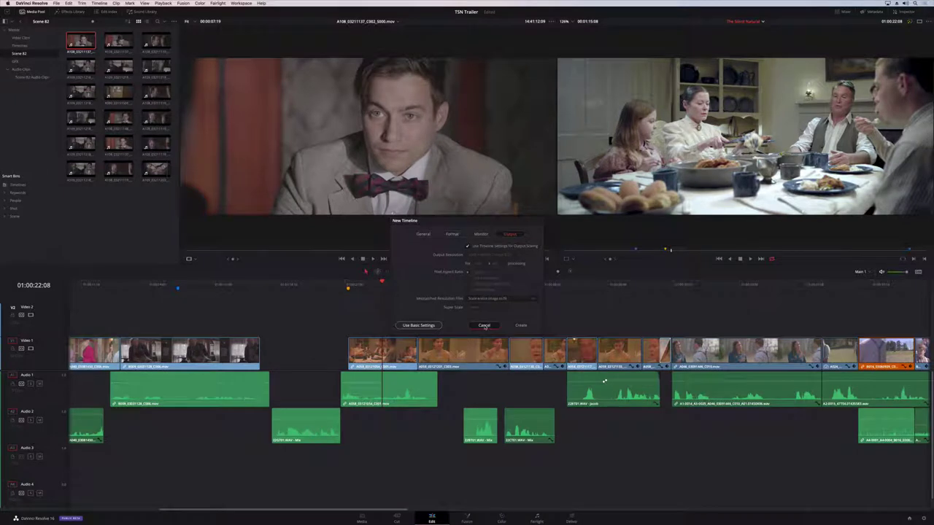
pyautogui.click(484, 325)
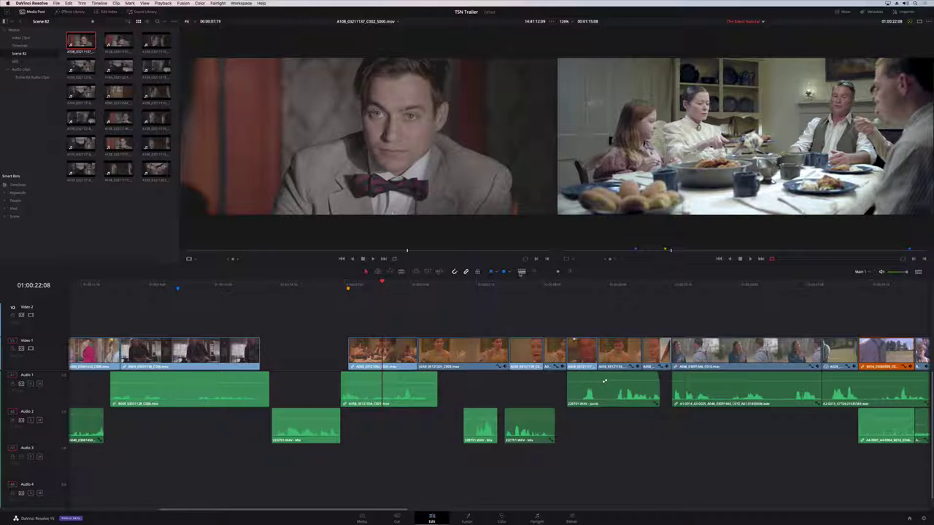
# Step: Switch the timeline's audio clips to the non-rectified full waveform display
pyautogui.click(521, 271)
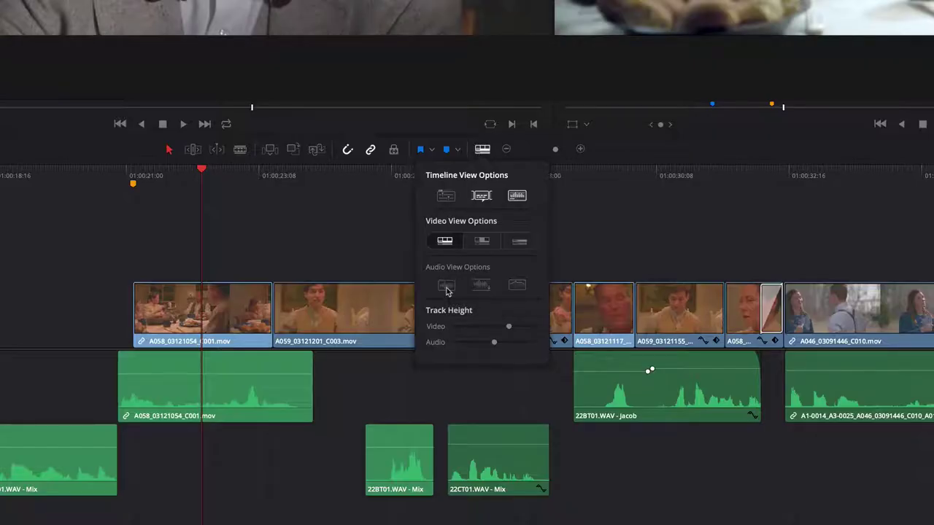
pyautogui.click(447, 285)
pyautogui.click(433, 396)
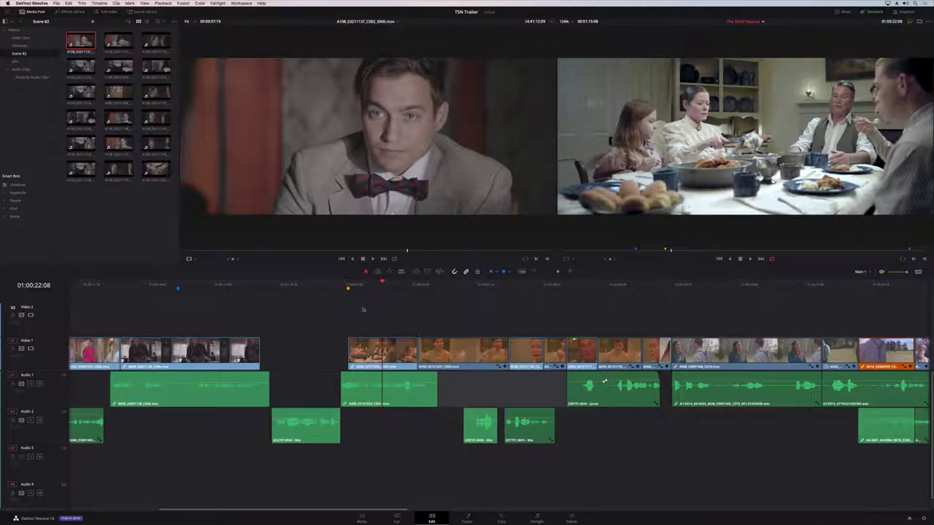
pyautogui.moveTo(367, 286); pyautogui.dragTo(464, 291)
pyautogui.press('space')
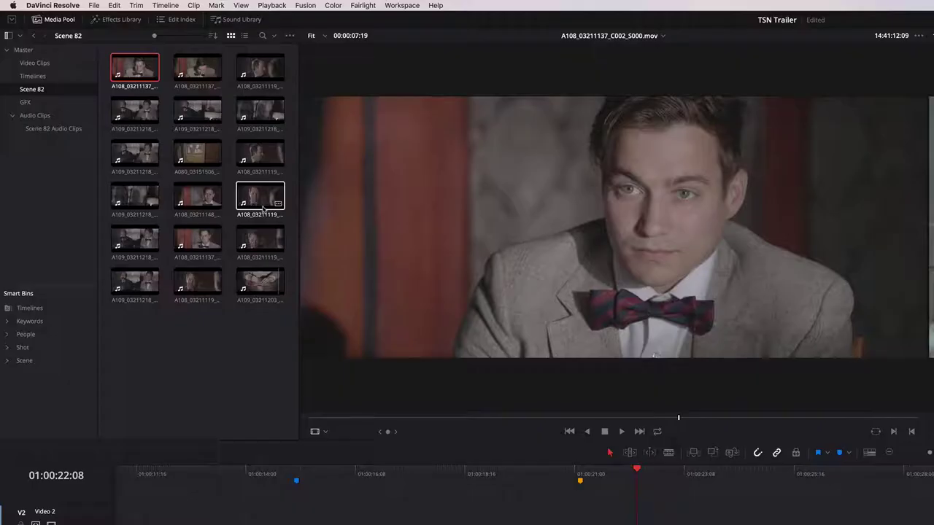
# Step: Add an Adjustment Clip on Video 2 above the dinner-scene clips, and extend it to the start of A046_03091446_C010.mov
pyautogui.click(127, 22)
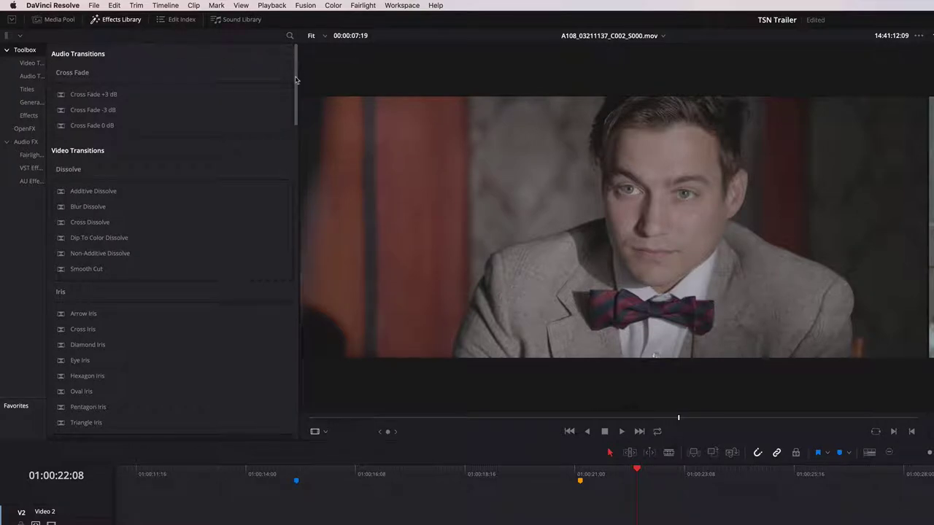
pyautogui.moveTo(294, 80); pyautogui.dragTo(290, 405)
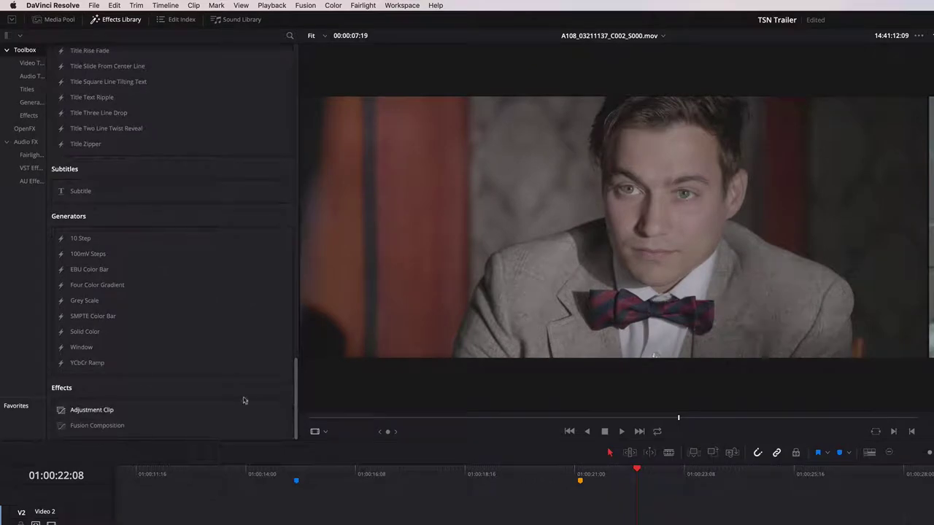
pyautogui.moveTo(115, 410); pyautogui.dragTo(645, 524)
pyautogui.moveTo(394, 316); pyautogui.dragTo(341, 315)
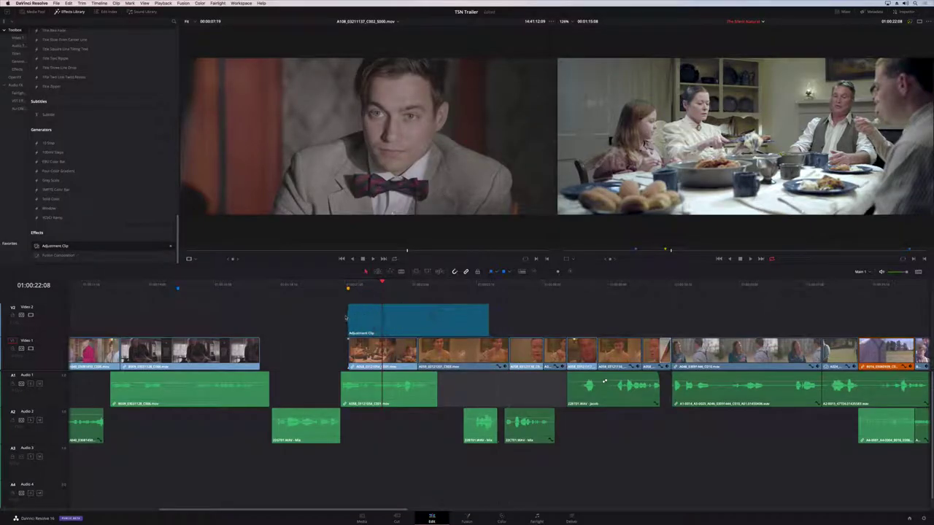
pyautogui.moveTo(489, 326); pyautogui.dragTo(671, 327)
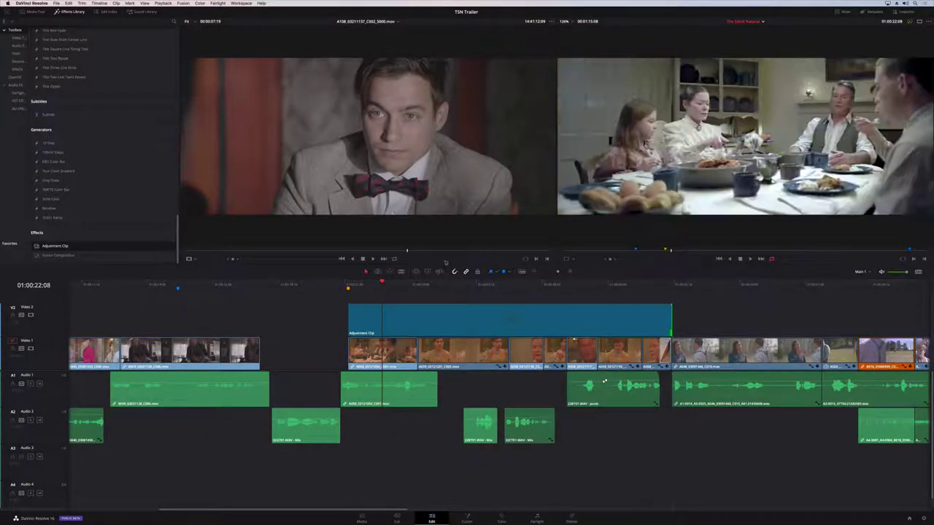
# Step: Park the playhead at 01:00:22:13 and apply the OpenFX Vignette filter to the adjustment clip on Video 2
pyautogui.click(394, 286)
pyautogui.press('Left')
pyautogui.press('Left')
pyautogui.press('Left')
pyautogui.press('Left')
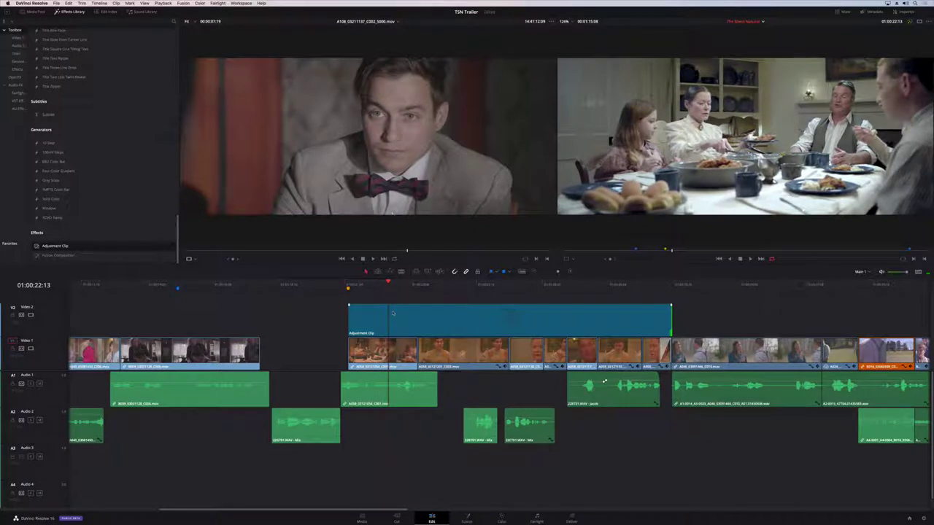
pyautogui.click(393, 314)
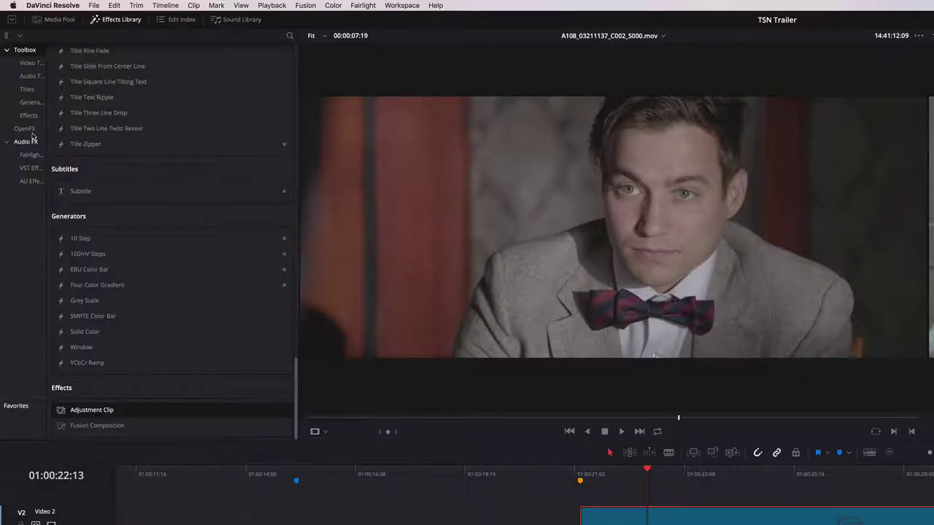
pyautogui.click(15, 77)
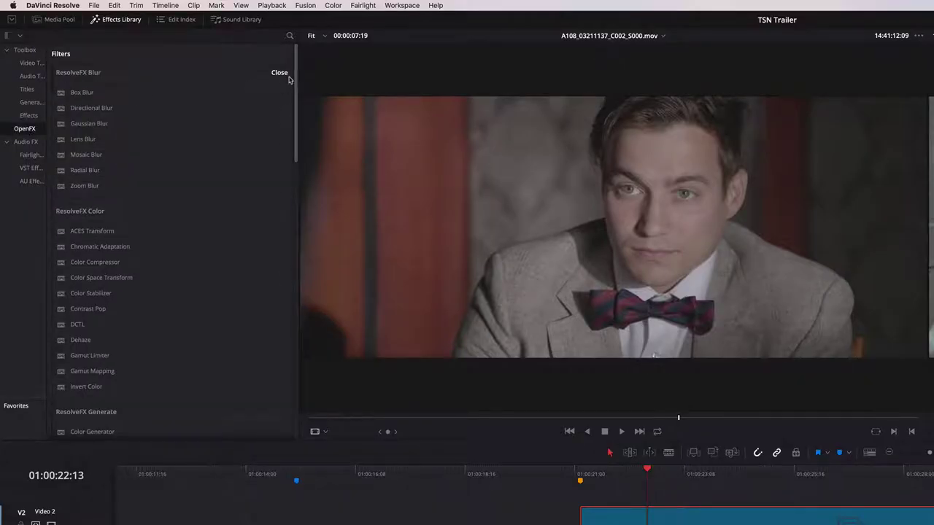
pyautogui.moveTo(290, 77); pyautogui.dragTo(284, 161)
pyautogui.scroll(-10, 267, 252)
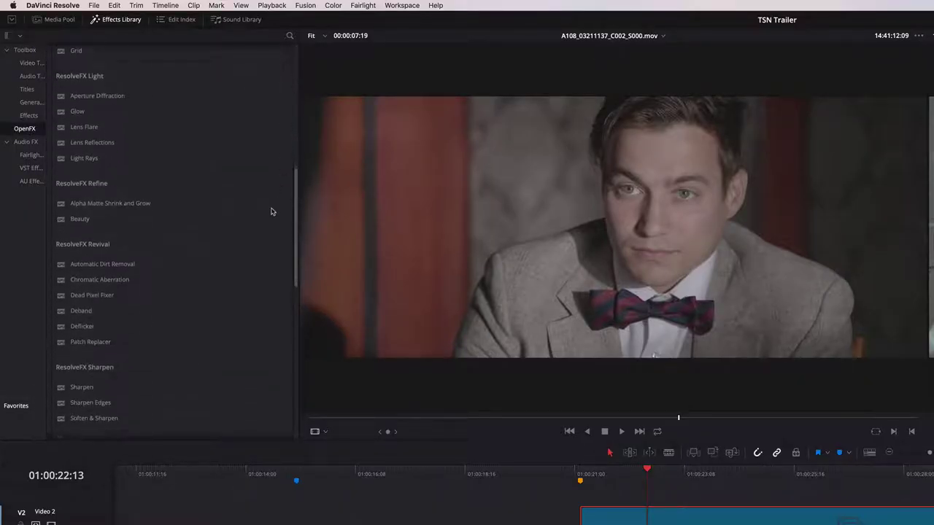
pyautogui.scroll(-10, 266, 257)
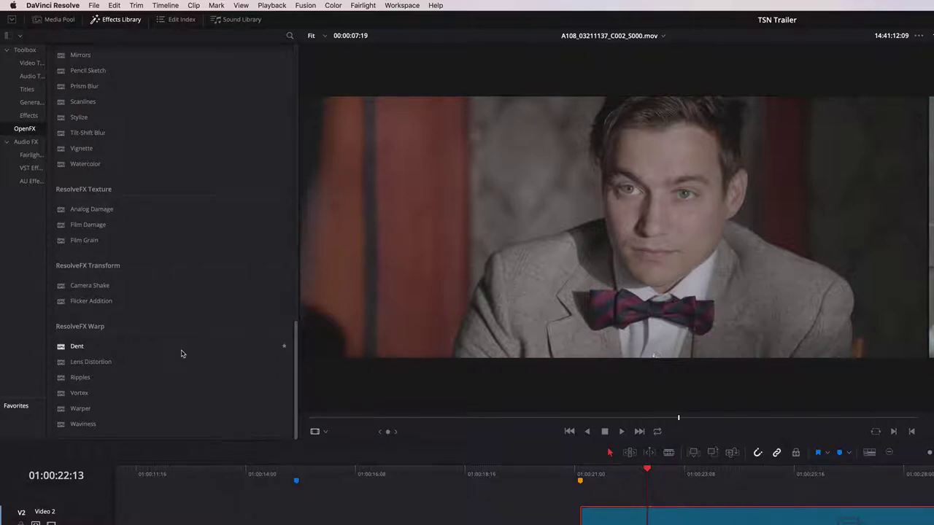
pyautogui.moveTo(81, 148); pyautogui.dragTo(437, 310)
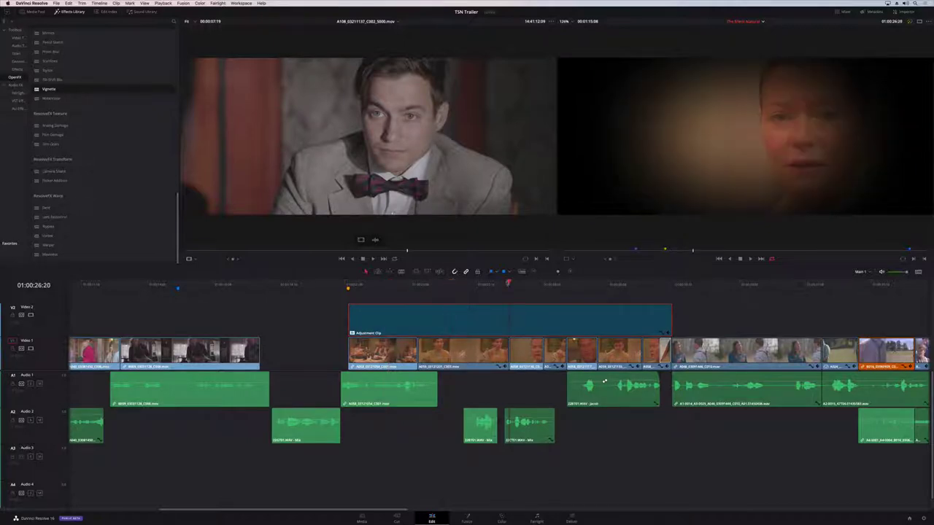
# Step: Park the playhead at 01:00:22:05, set the adjustment clip's Vignette size to 0.763, and increase the Vignette softness
pyautogui.click(379, 283)
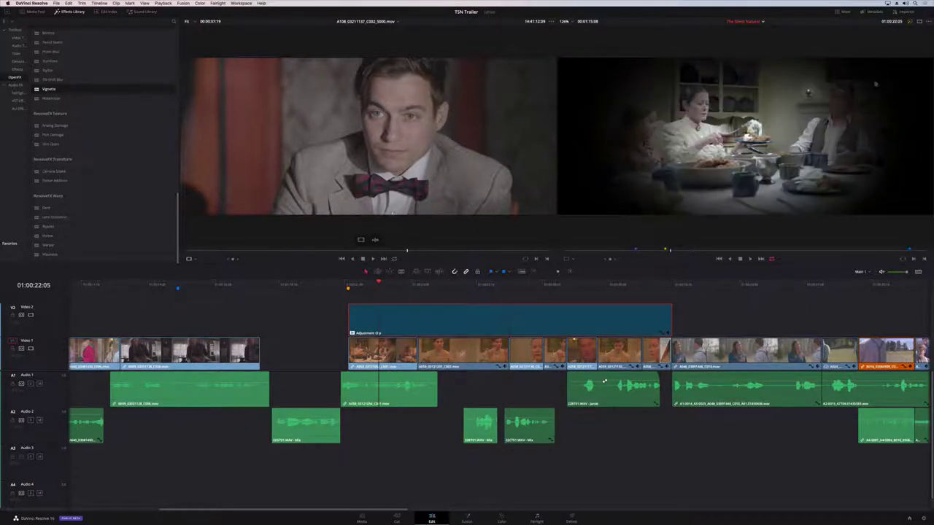
pyautogui.click(905, 11)
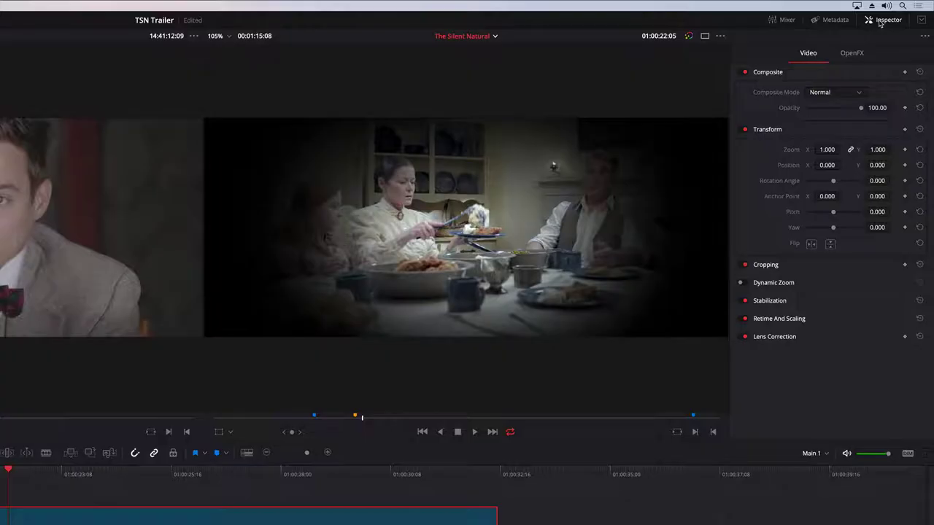
pyautogui.click(848, 54)
pyautogui.moveTo(834, 132); pyautogui.dragTo(846, 134)
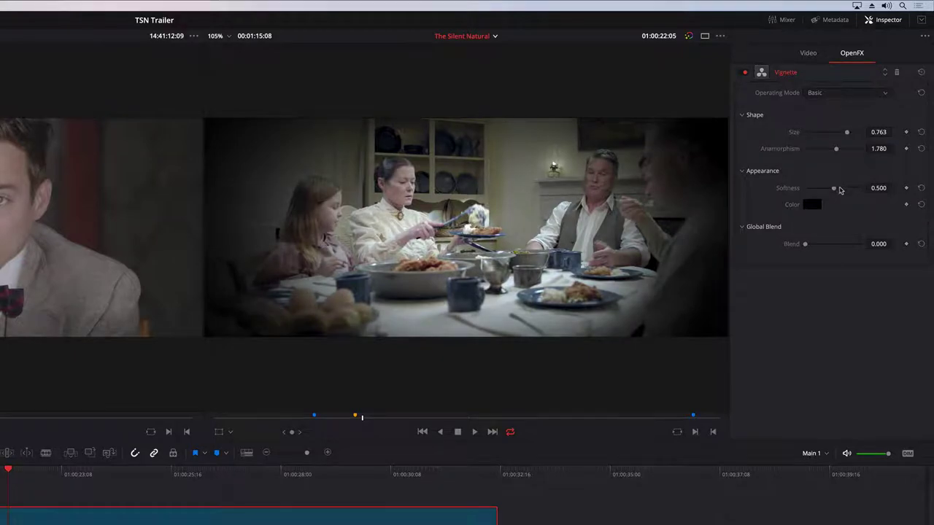
pyautogui.moveTo(840, 189); pyautogui.dragTo(843, 189)
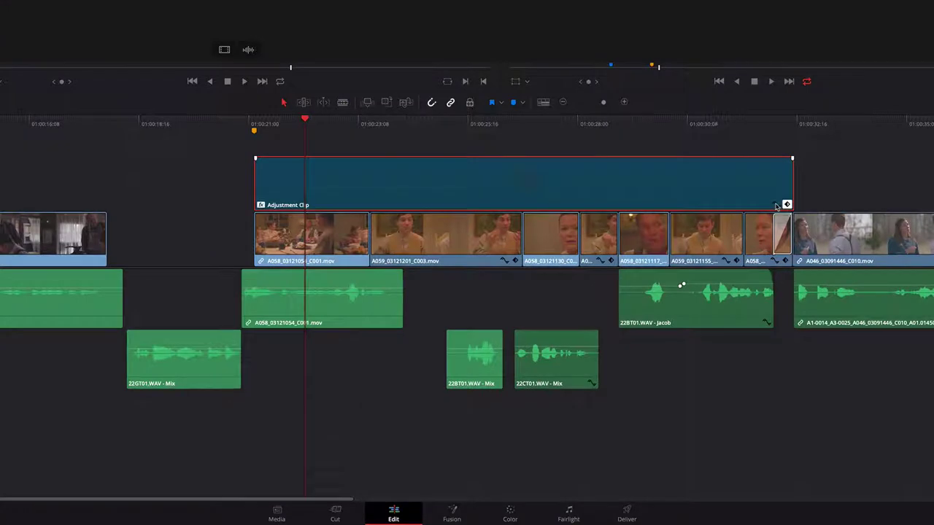
# Step: Show the Vignette Size curve on the adjustment clip, add two keyframes, adjust the second slightly, and close the curve editor
pyautogui.click(662, 333)
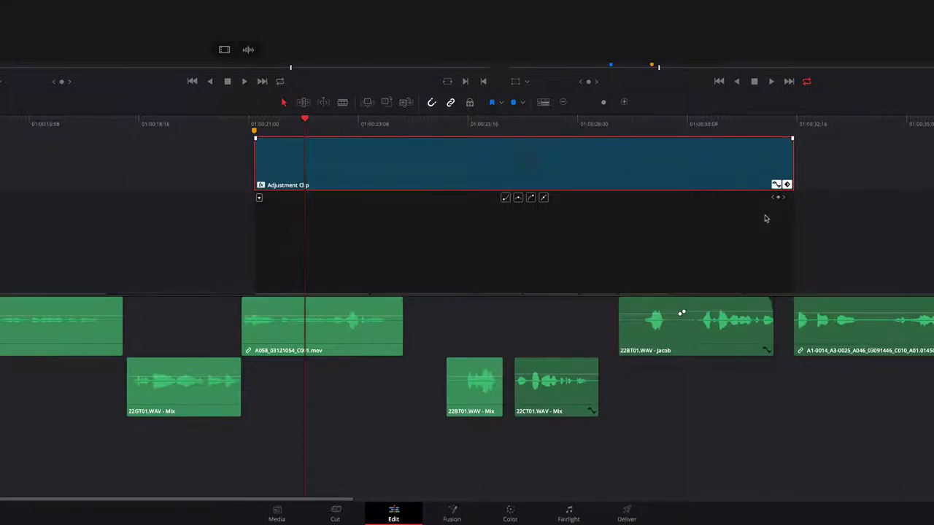
pyautogui.click(259, 198)
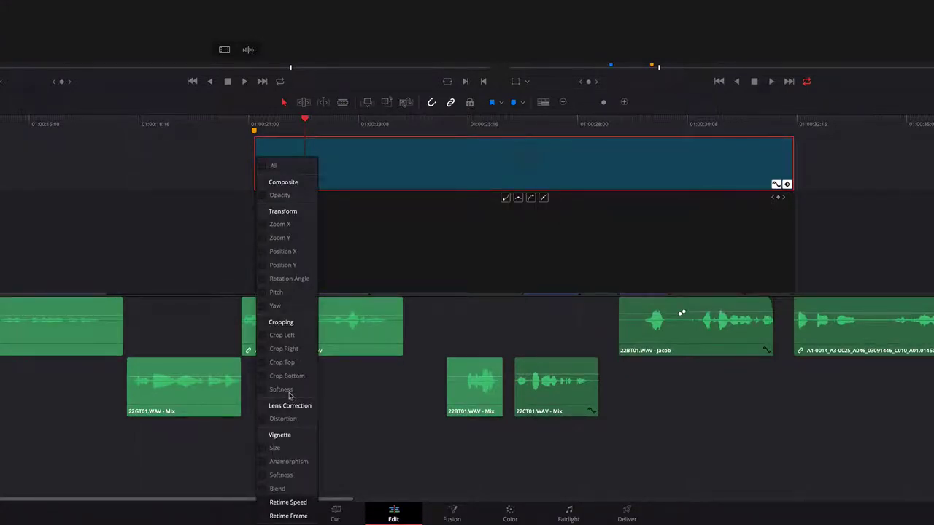
pyautogui.click(262, 448)
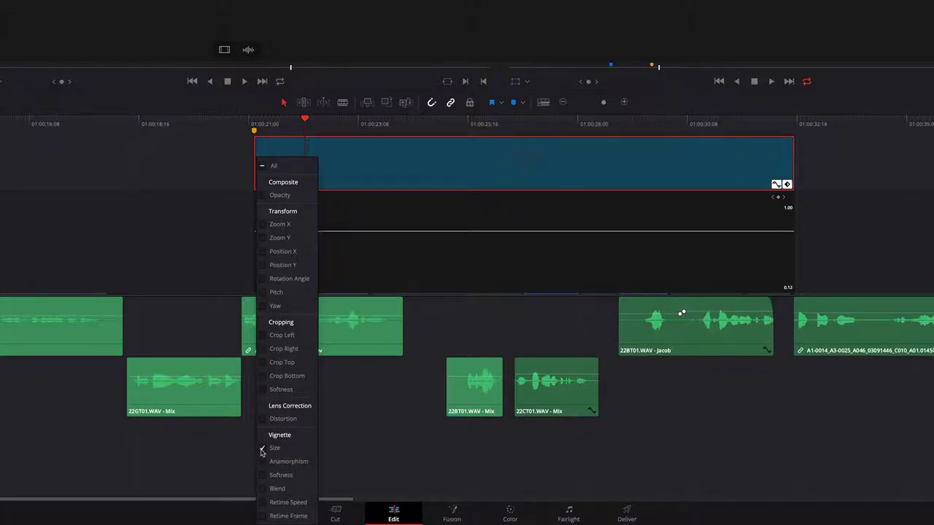
pyautogui.keyDown('alt'); pyautogui.click(441, 232); pyautogui.keyUp('alt')
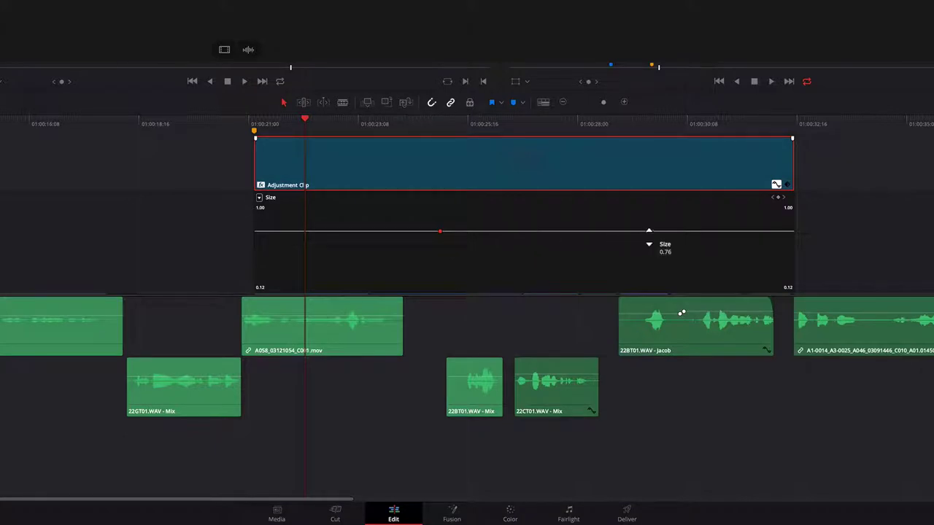
pyautogui.keyDown('alt'); pyautogui.click(651, 234); pyautogui.keyUp('alt')
pyautogui.moveTo(651, 238); pyautogui.dragTo(651, 241)
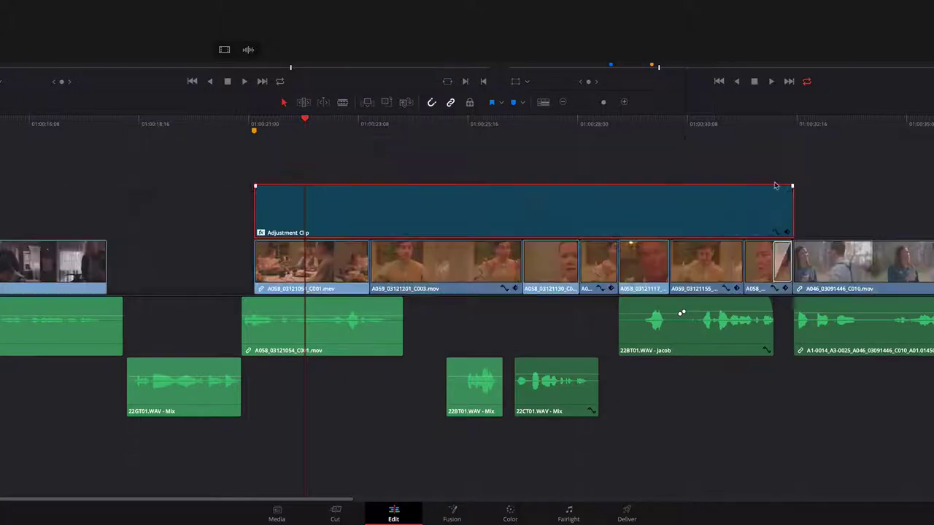
pyautogui.click(775, 184)
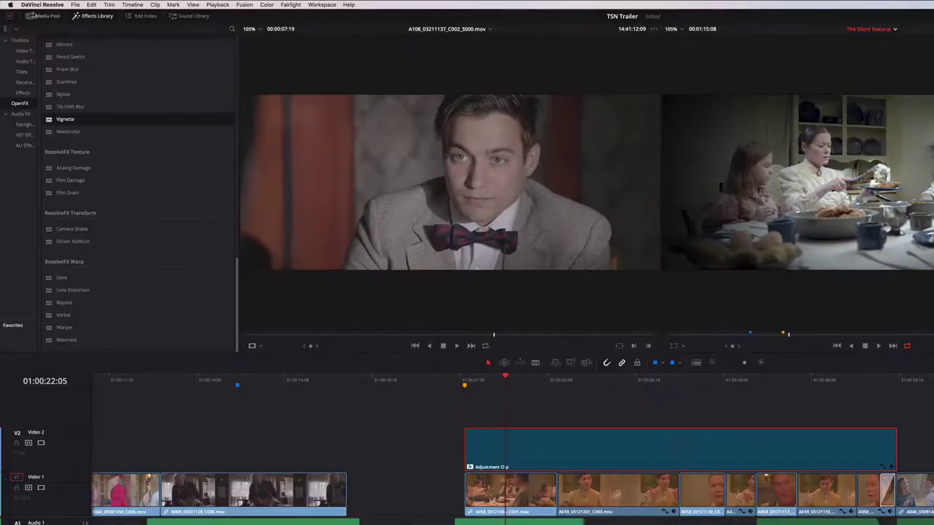
# Step: Select all clips in the Scene 82 bin and analyze them for people
pyautogui.click(29, 12)
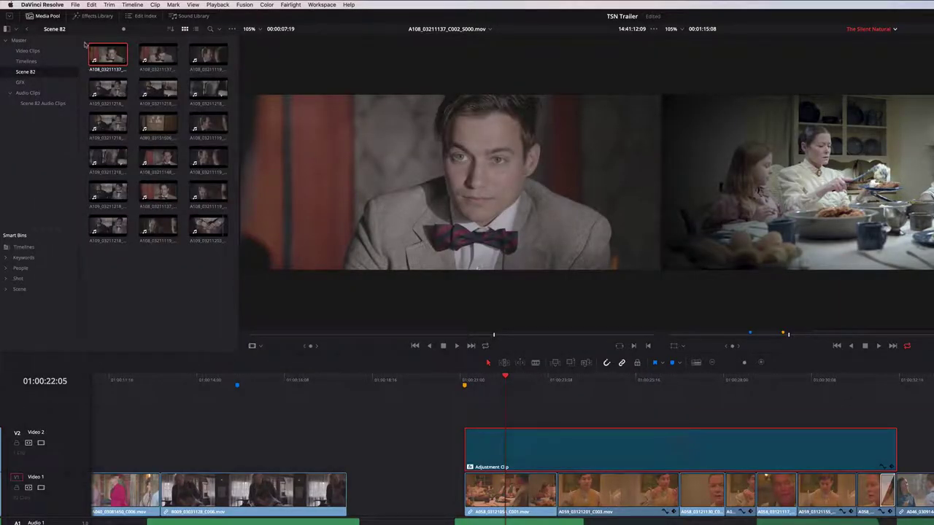
pyautogui.moveTo(85, 44); pyautogui.dragTo(224, 239)
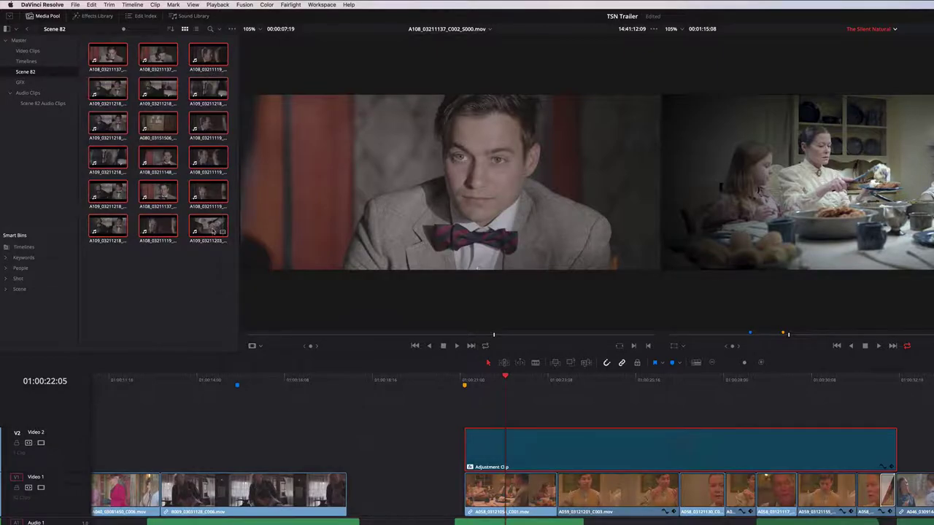
pyautogui.rightClick(212, 231)
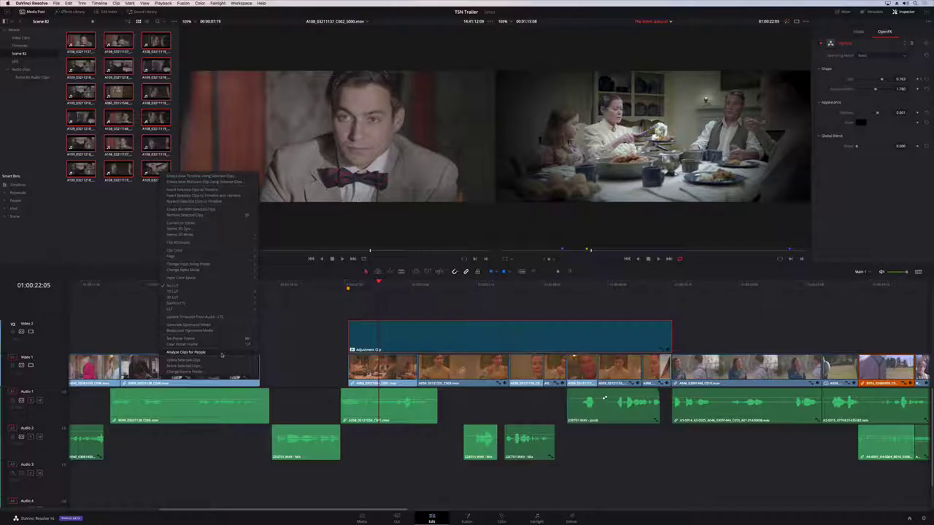
pyautogui.click(442, 448)
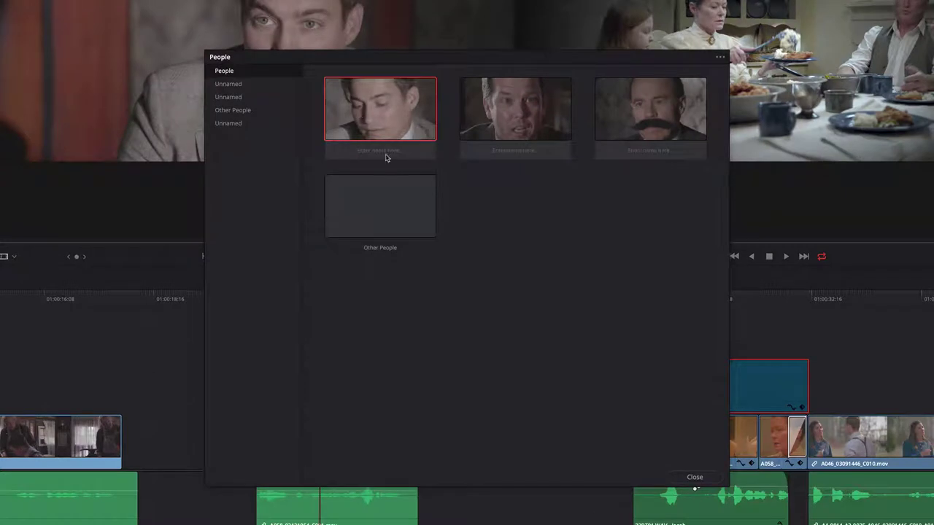
# Step: Label each of the three detected people in the People window with the person's first name
pyautogui.click(381, 151)
pyautogui.write('Paul')
pyautogui.press('Return')
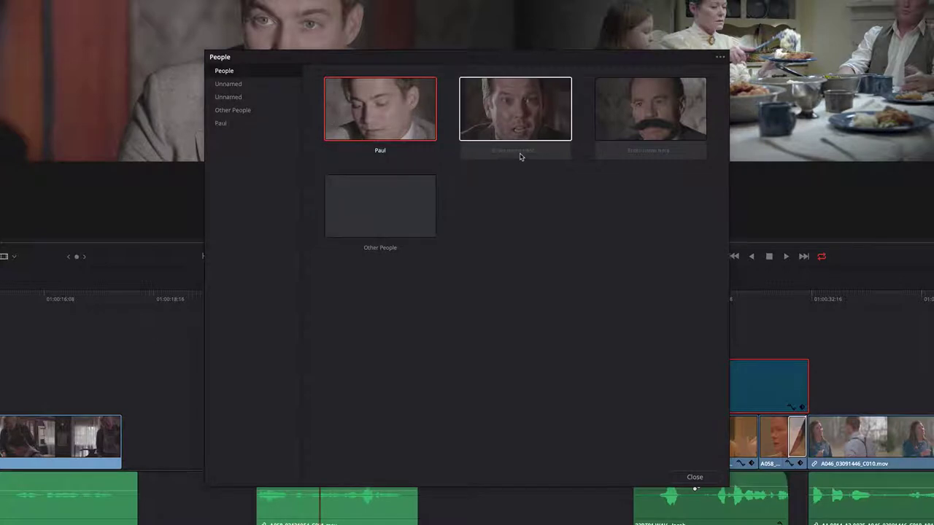
pyautogui.click(515, 152)
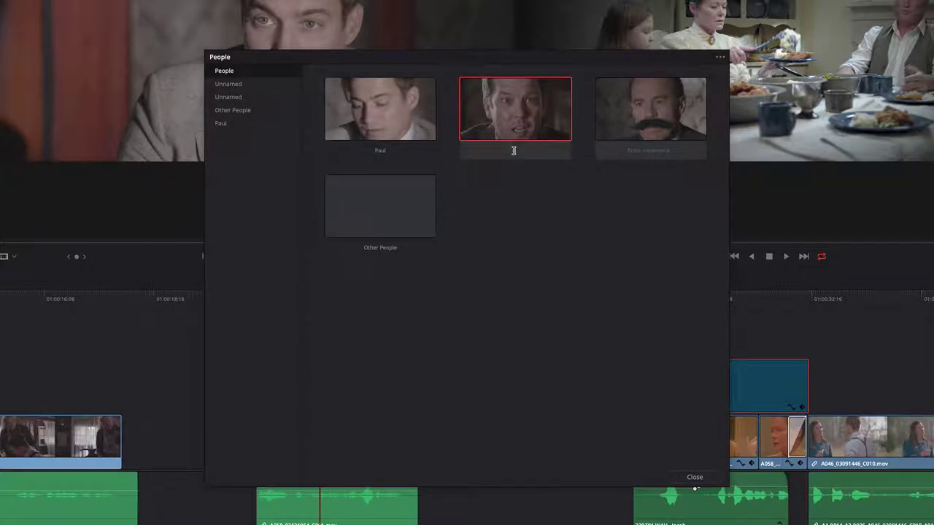
pyautogui.write('Michael')
pyautogui.press('Return')
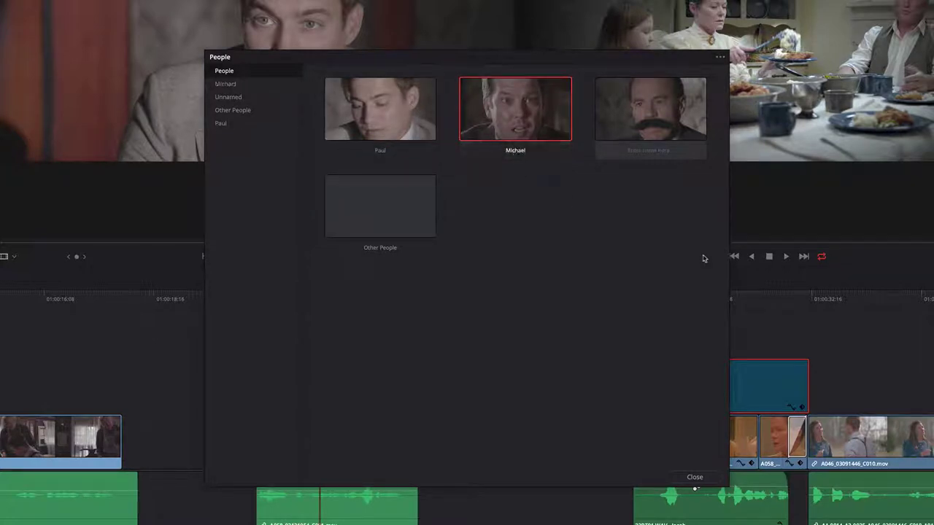
pyautogui.click(656, 154)
pyautogui.click(654, 152)
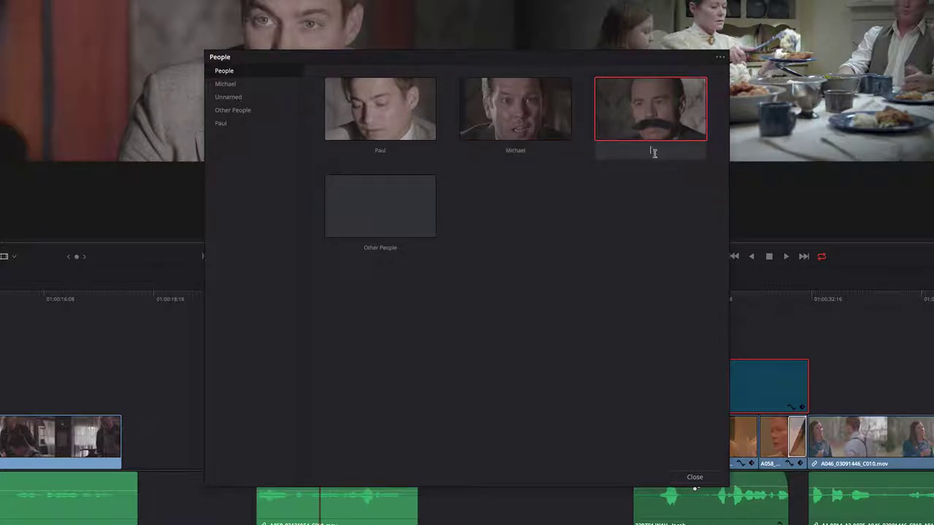
pyautogui.write('Jim')
pyautogui.press('Return')
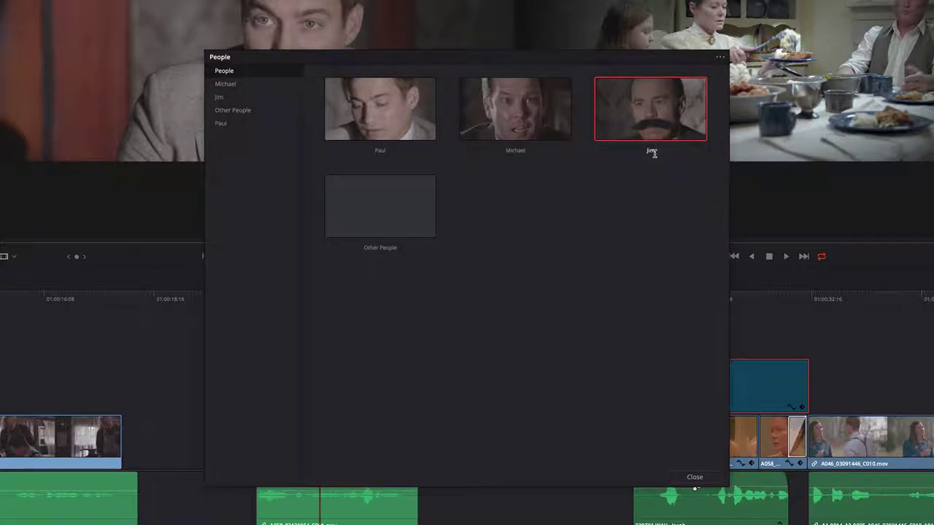
# Step: Tag the Other People clip A108_03211119_C001_S003.mov as the first named person, and close the People window
pyautogui.click(377, 215)
pyautogui.doubleClick(377, 215)
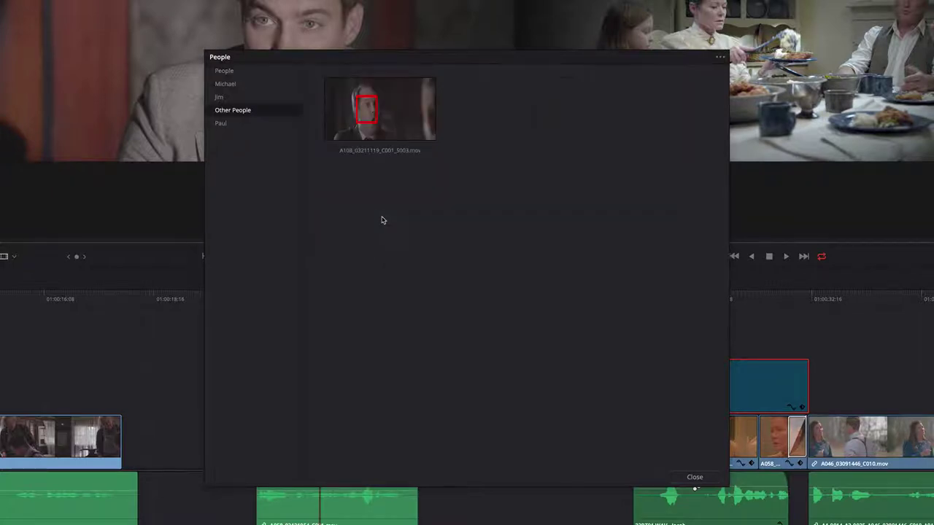
pyautogui.click(369, 111)
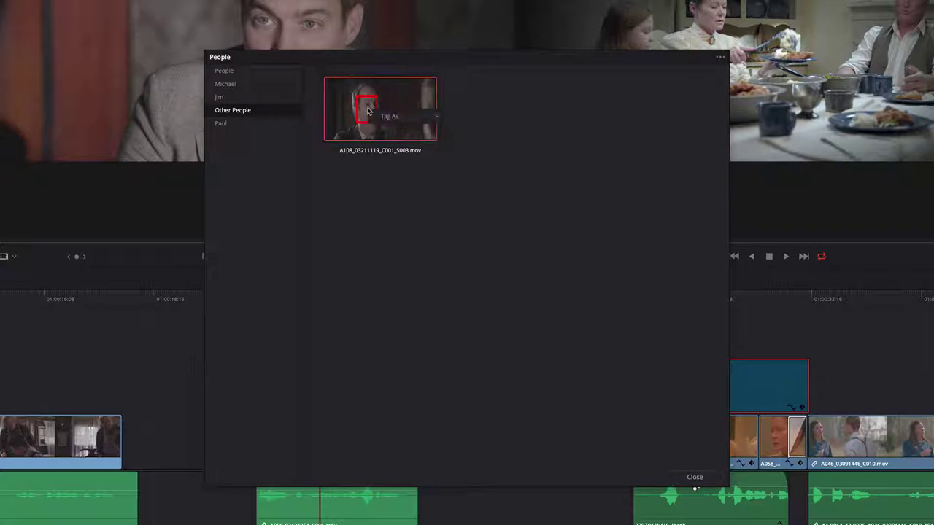
pyautogui.rightClick(369, 111)
pyautogui.moveTo(422, 118)
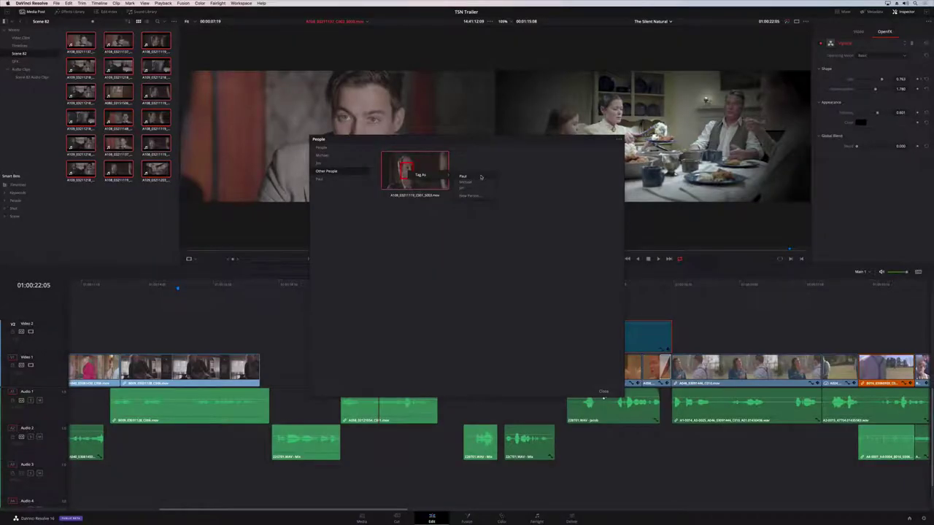
pyautogui.click(490, 119)
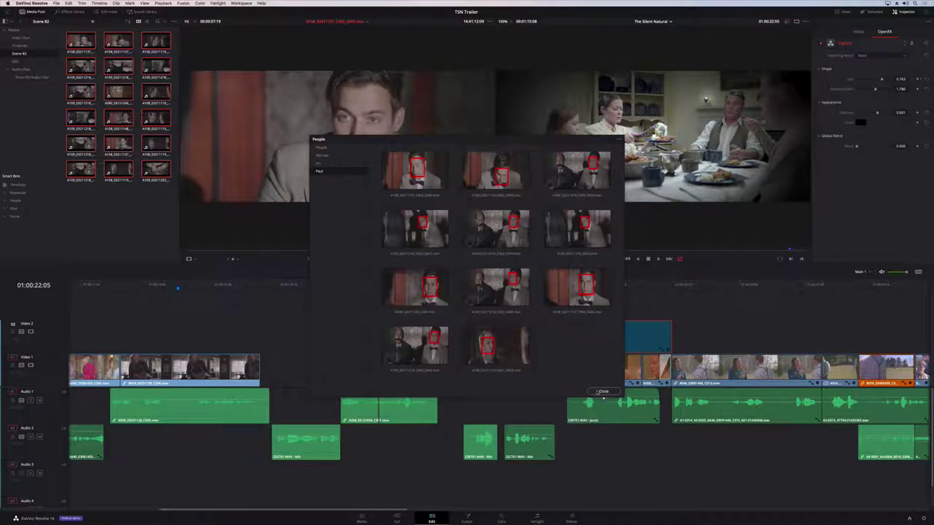
pyautogui.click(603, 392)
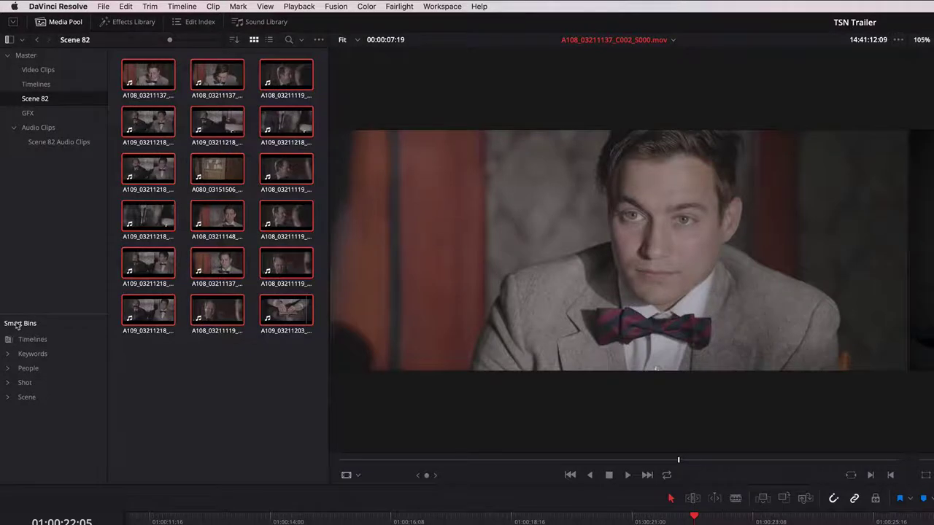
# Step: Examine the clips in each People smart bin with enlarged thumbnails, and check the Keywords smart bin
pyautogui.click(14, 368)
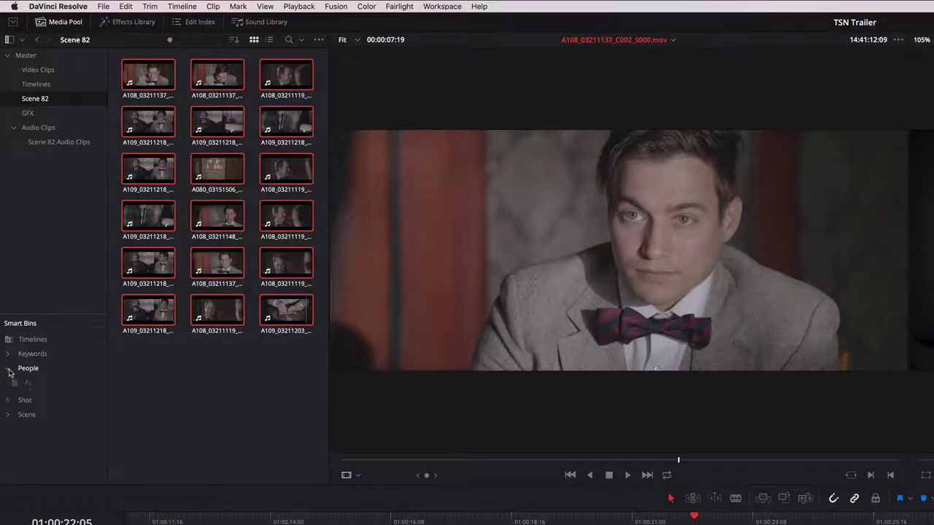
pyautogui.click(31, 383)
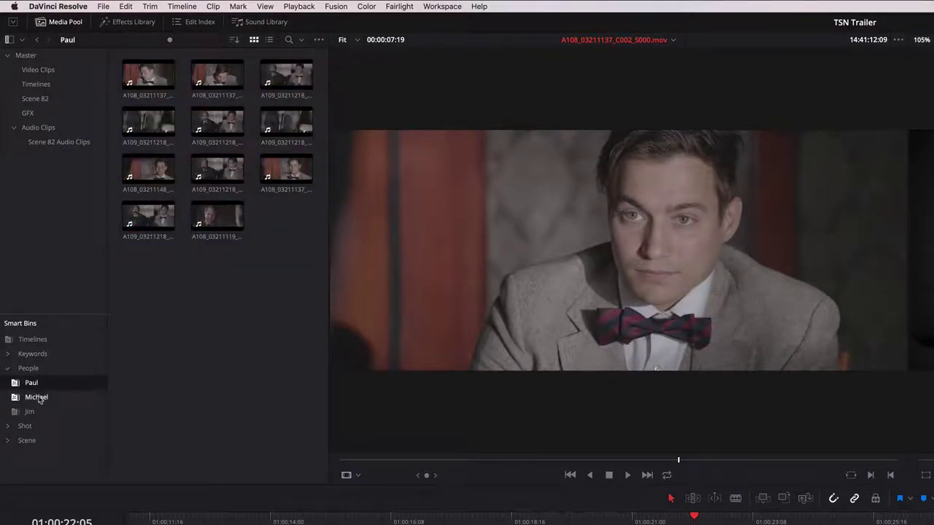
pyautogui.click(40, 399)
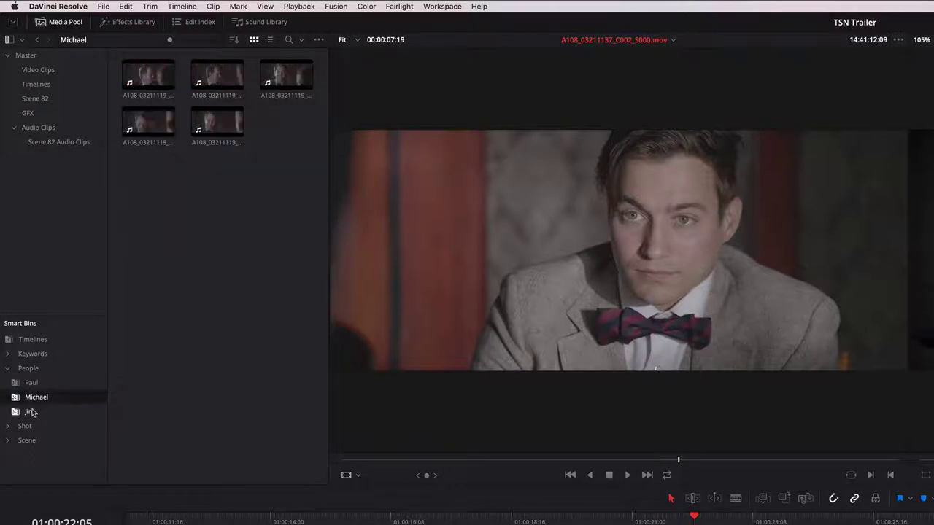
pyautogui.click(31, 412)
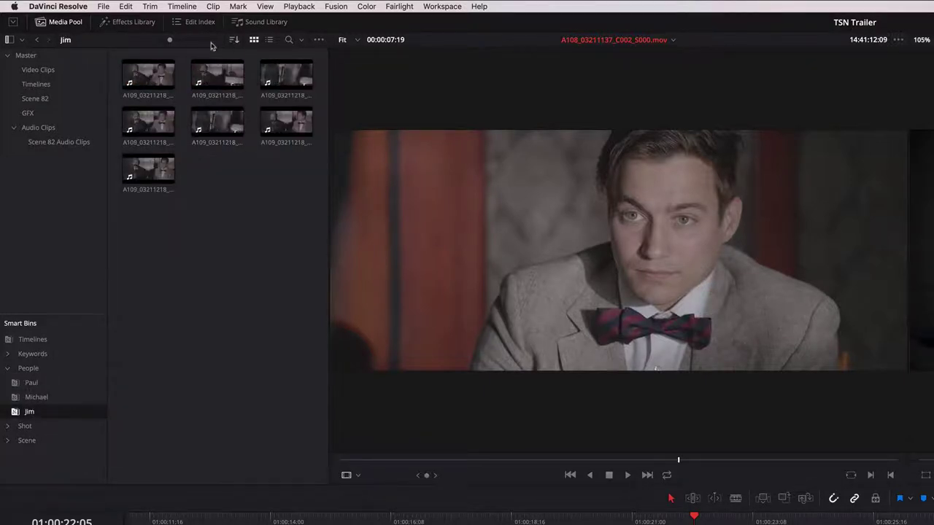
pyautogui.moveTo(170, 39); pyautogui.dragTo(187, 42)
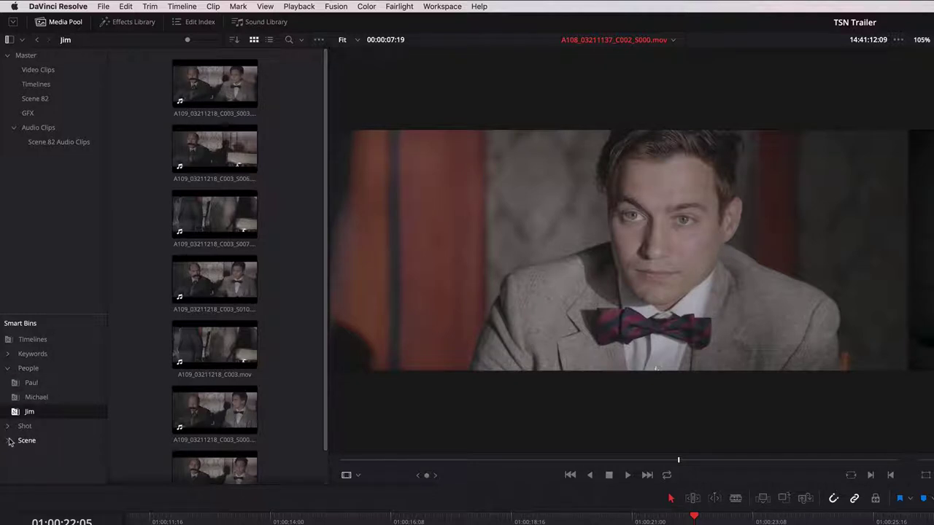
pyautogui.click(31, 354)
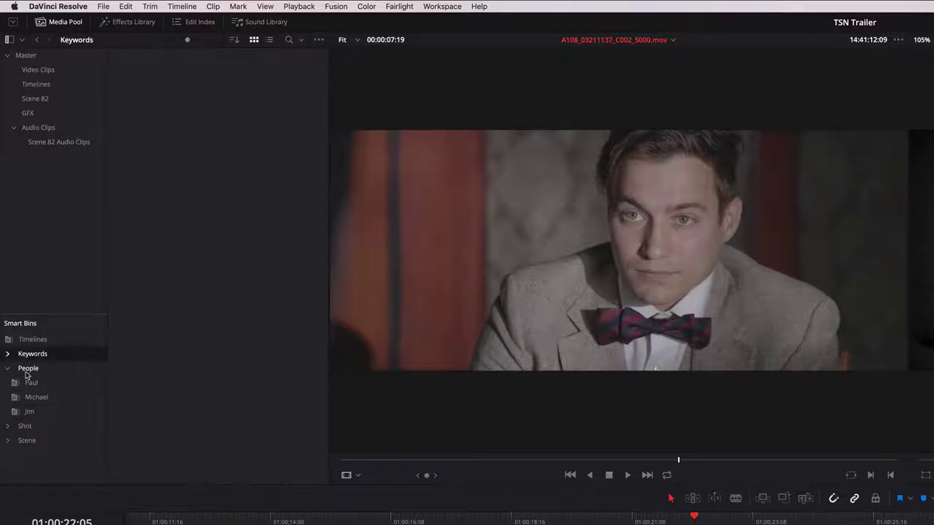
# Step: Select the first rows of clips in the Scene 82 bin and show all metadata groups for them
pyautogui.click(52, 98)
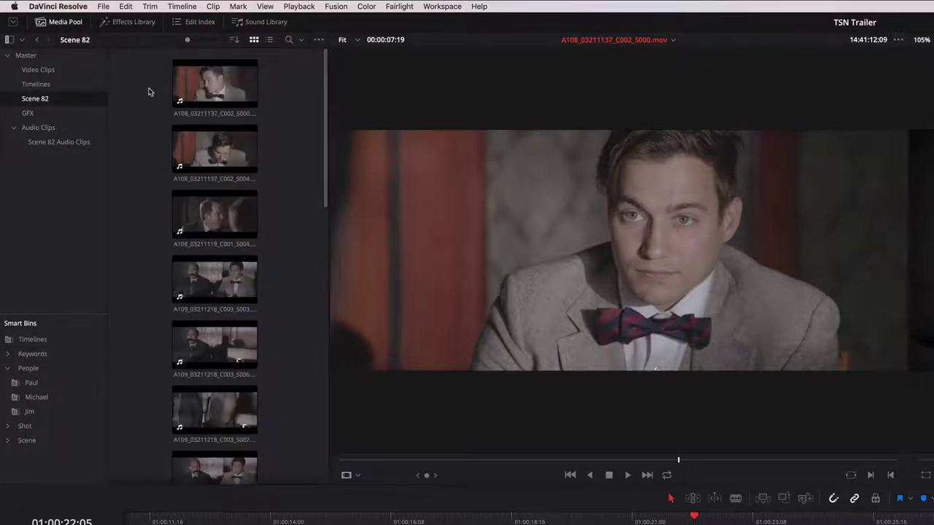
pyautogui.moveTo(187, 40); pyautogui.dragTo(176, 40)
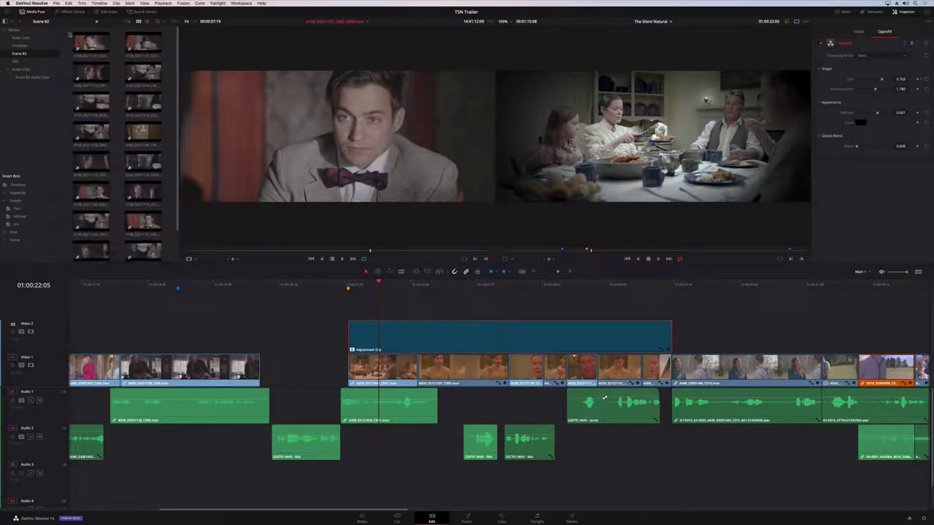
pyautogui.moveTo(69, 34); pyautogui.dragTo(168, 176)
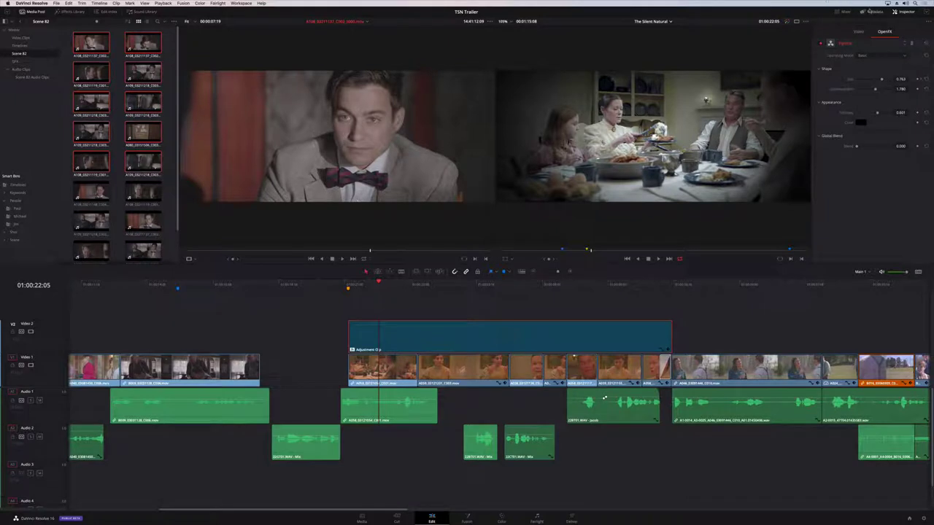
pyautogui.click(869, 12)
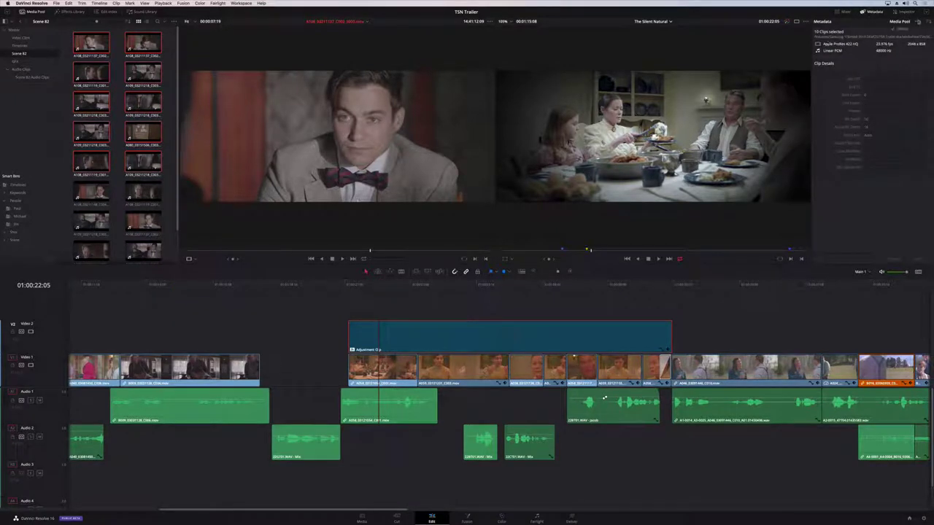
pyautogui.click(918, 21)
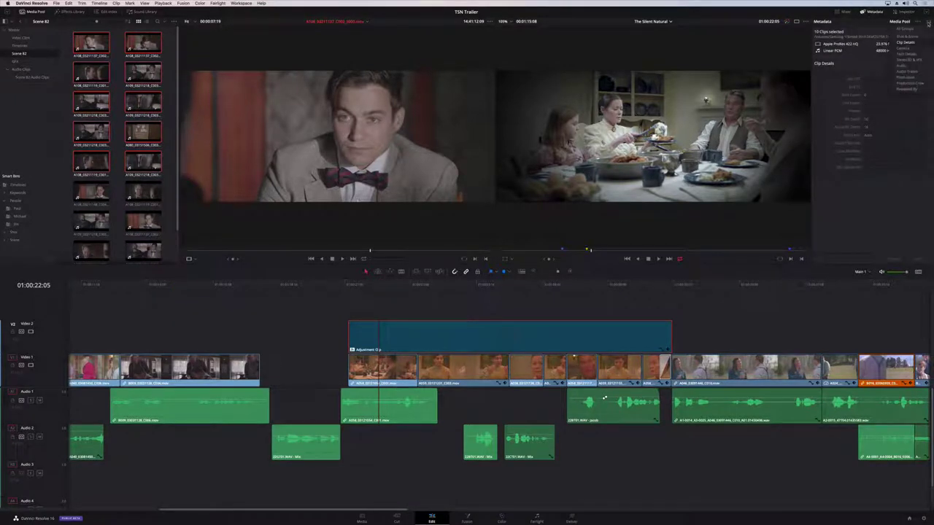
pyautogui.click(905, 28)
# Step: Add the keyword Baseball to the selected Scene 82 clips and apply the metadata changes
pyautogui.click(881, 119)
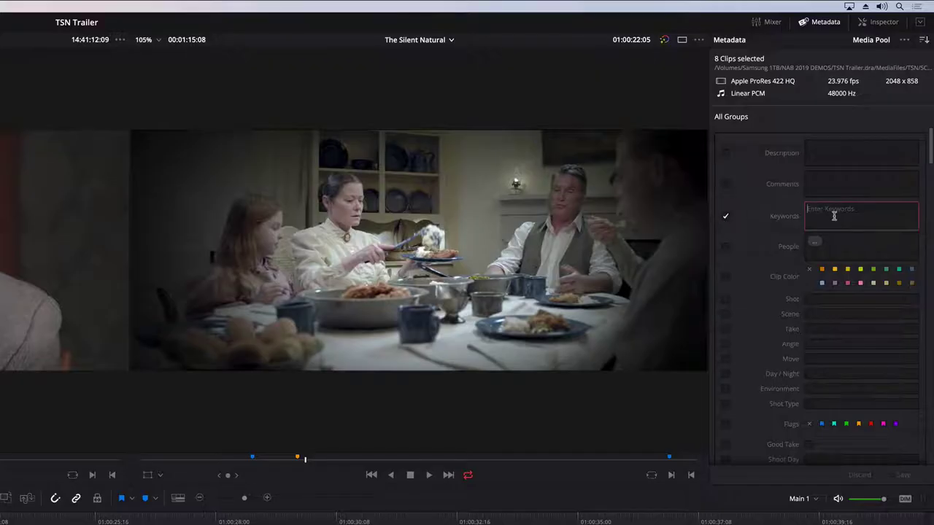
pyautogui.write('Baseball')
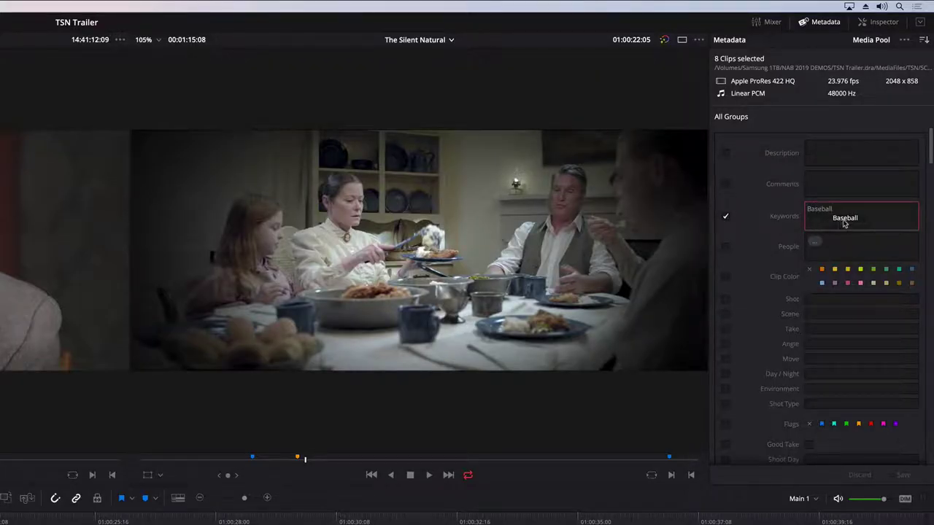
pyautogui.click(841, 223)
pyautogui.click(903, 475)
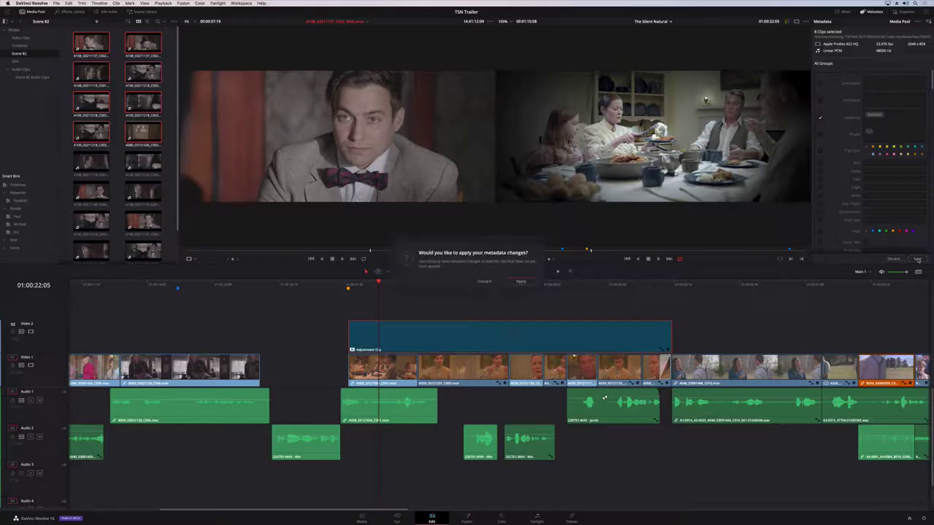
pyautogui.click(520, 281)
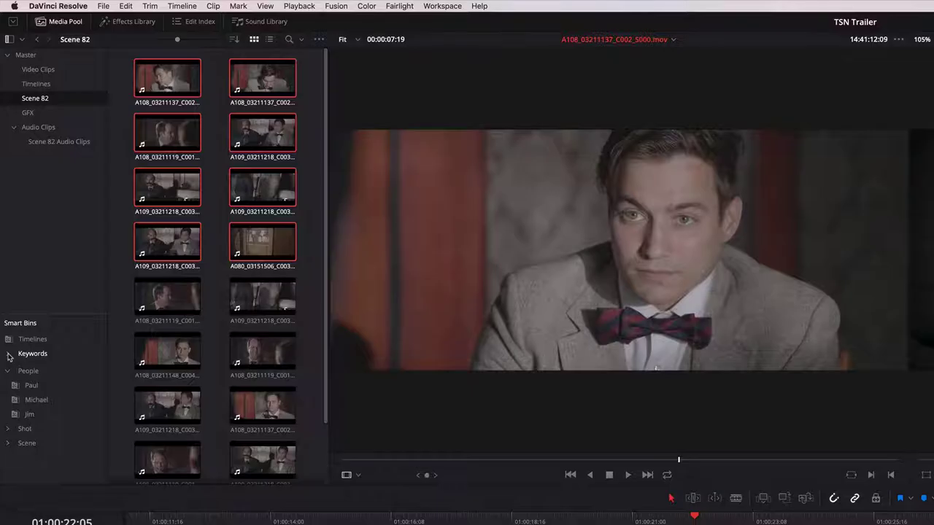
# Step: View the clips in the Baseball keyword smart bin and in the 82A scene smart bin
pyautogui.click(6, 194)
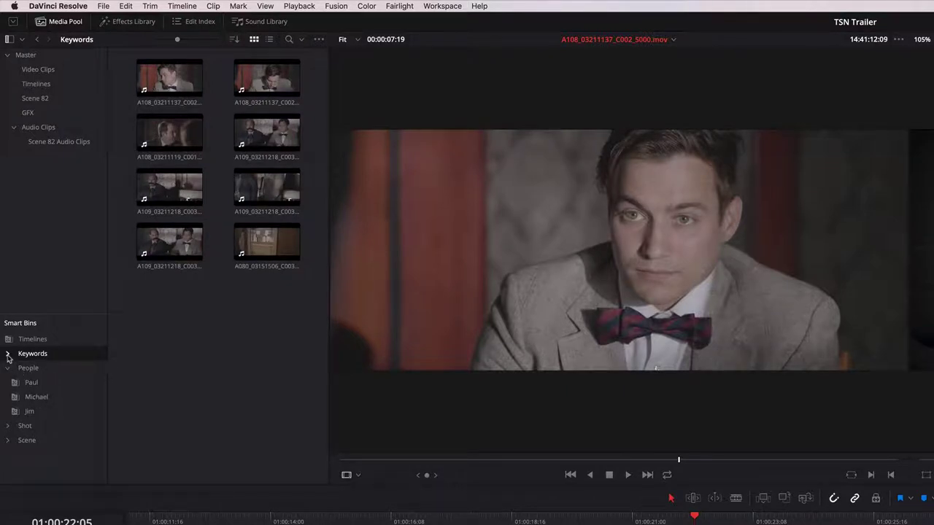
pyautogui.click(8, 354)
pyautogui.click(43, 372)
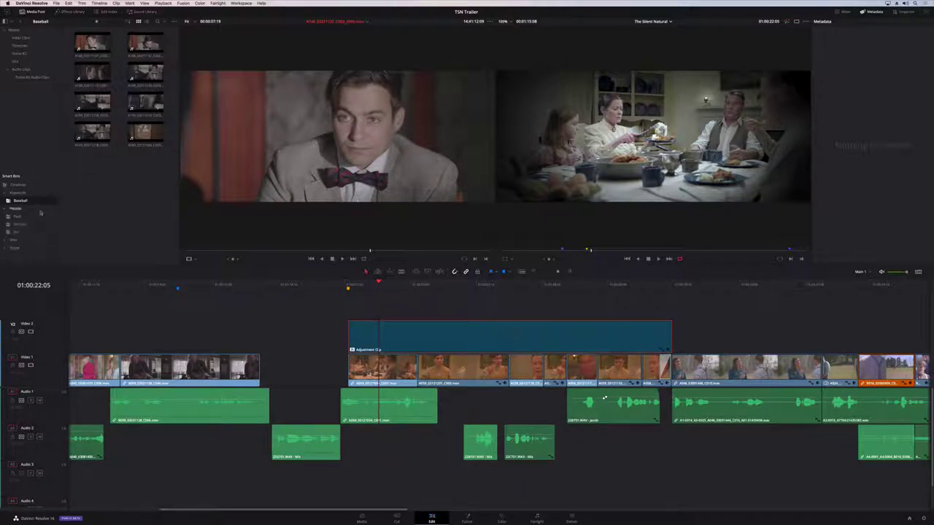
pyautogui.click(6, 248)
pyautogui.scroll(-2, 6, 248)
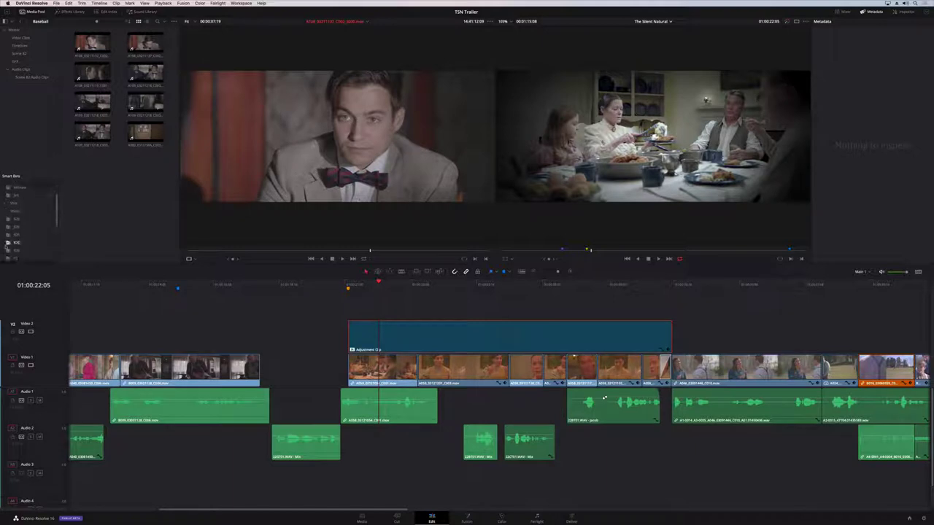
pyautogui.scroll(-1, 6, 247)
pyautogui.click(15, 237)
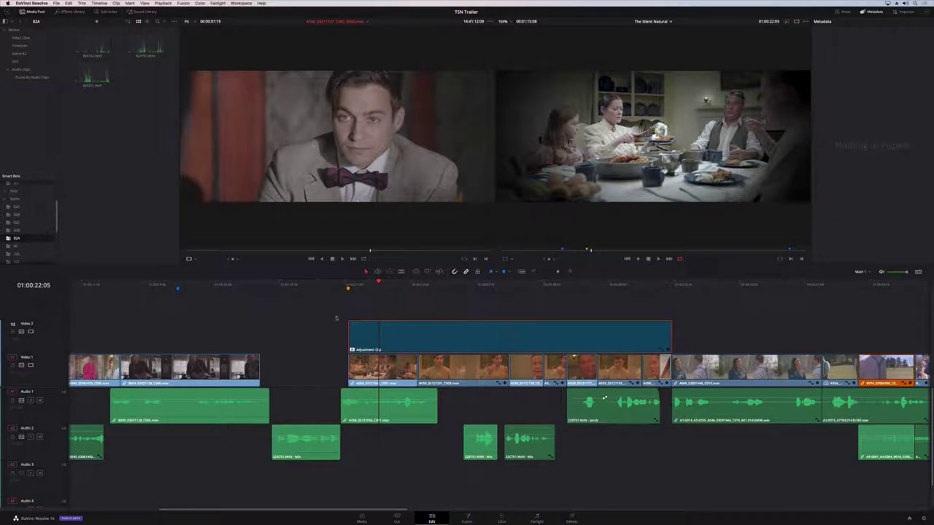
# Step: Play the pink batting clip on Video 1 and return the playhead to its start at 01:00:48:07
pyautogui.moveTo(366, 509); pyautogui.dragTo(534, 493)
pyautogui.click(555, 284)
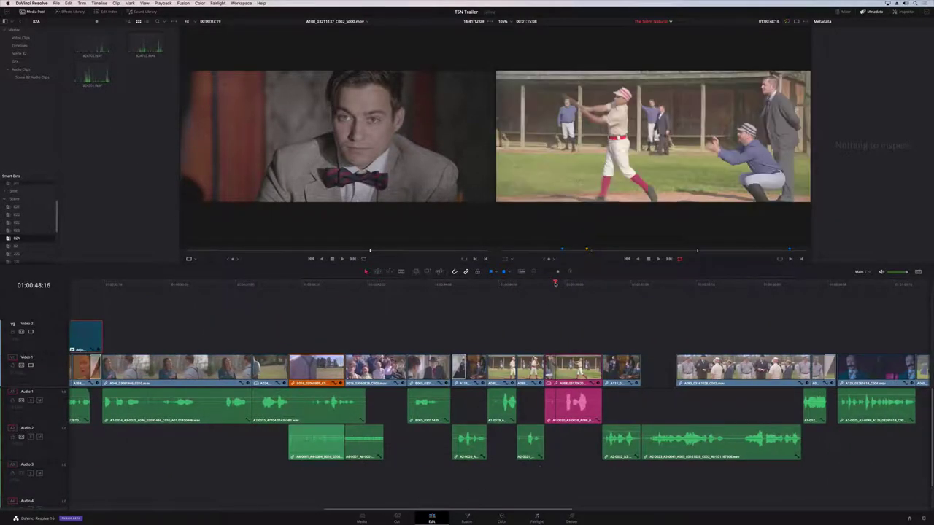
pyautogui.press('space')
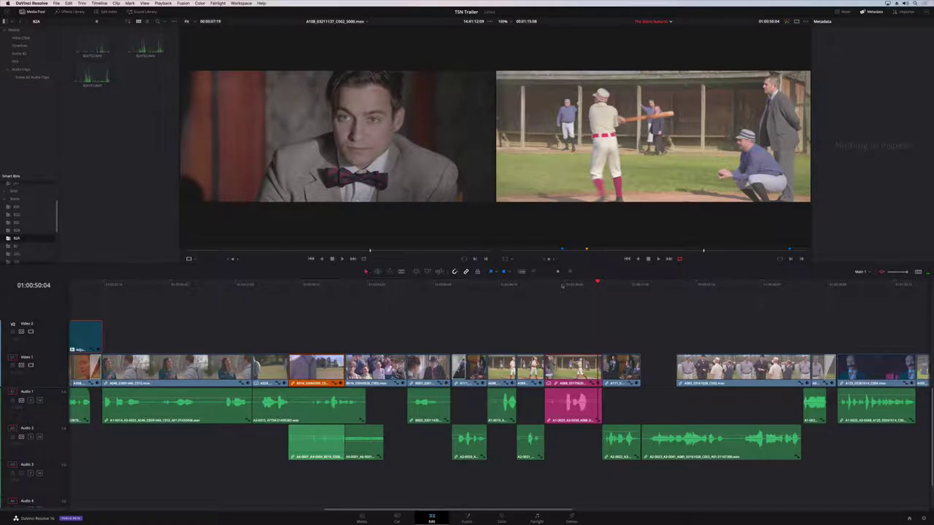
pyautogui.click(543, 284)
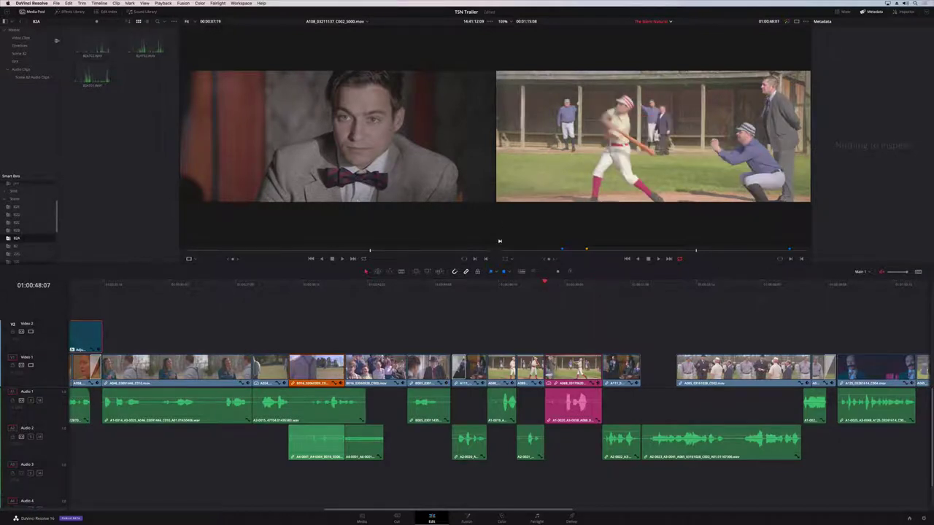
# Step: Hide the media pool, switch to a single viewer, and mark and play the range of the pink batting clip
pyautogui.click(38, 12)
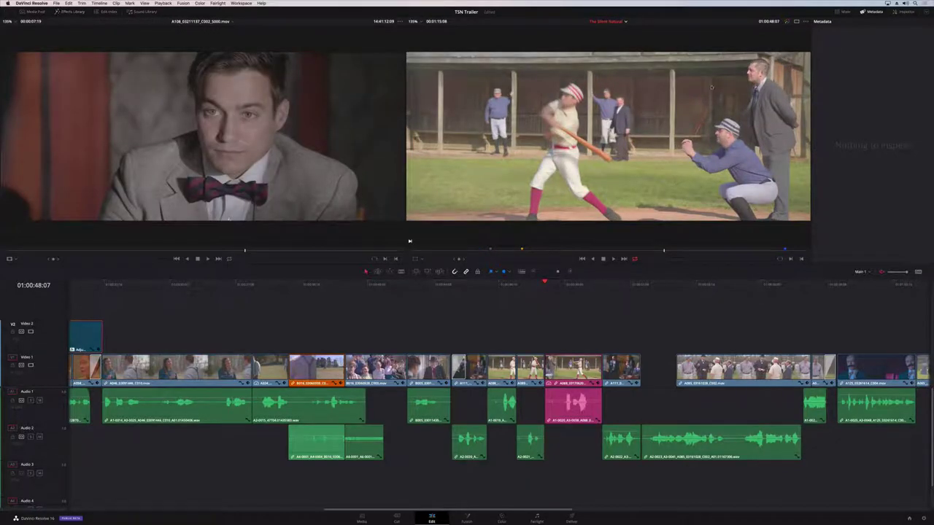
pyautogui.click(795, 22)
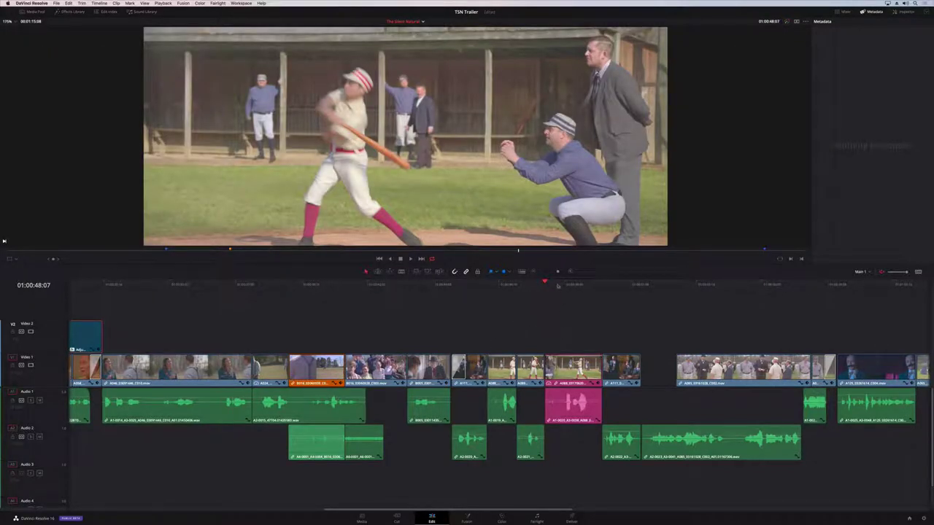
pyautogui.press('x')
pyautogui.press('space')
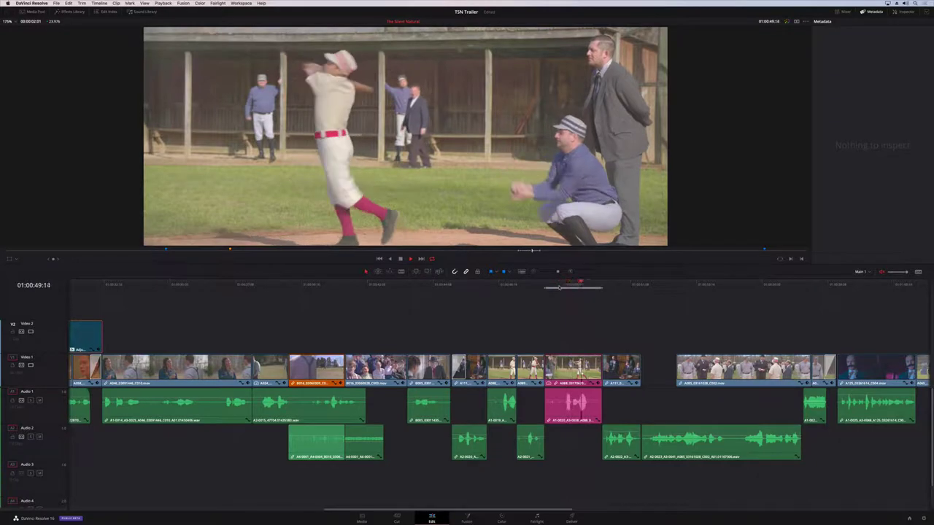
pyautogui.press('space')
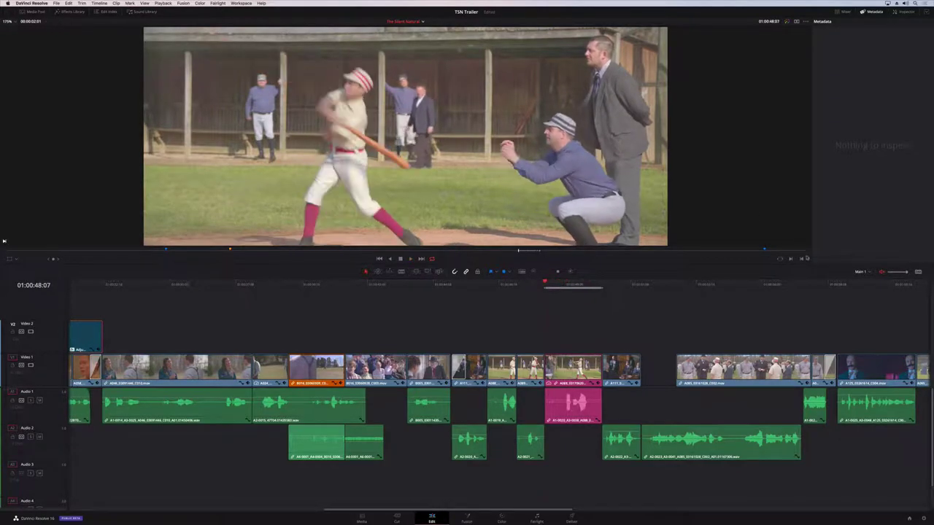
# Step: Set the retime process of A088_03170620_C003.mov to Optical Flow and its motion estimation to Speed Warp
pyautogui.click(598, 364)
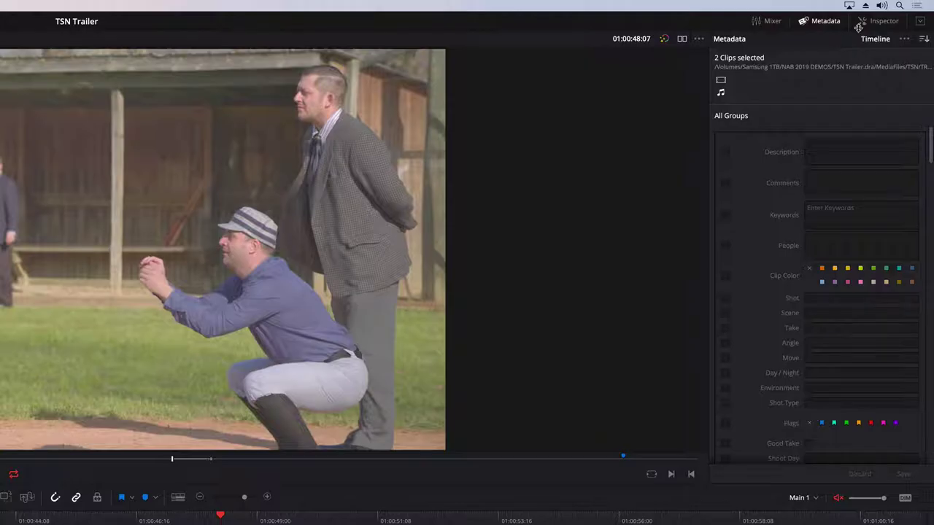
pyautogui.click(895, 11)
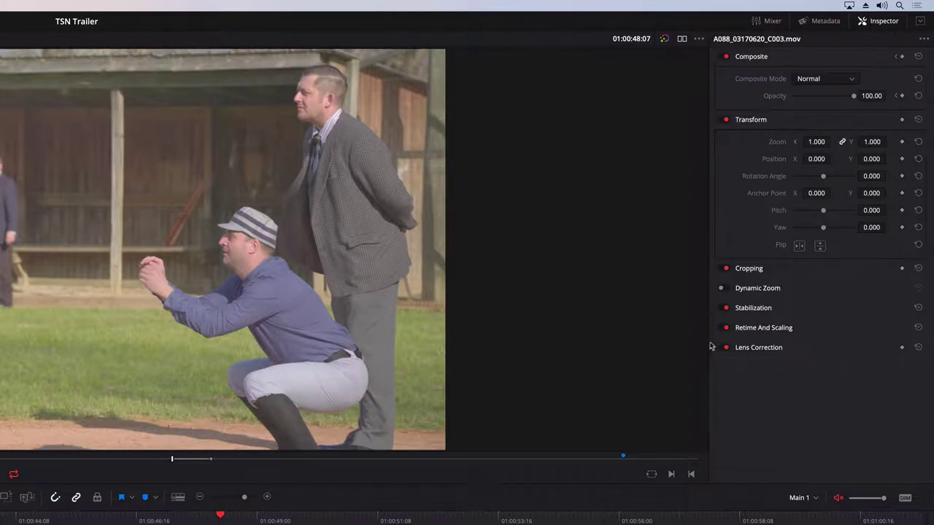
pyautogui.click(757, 329)
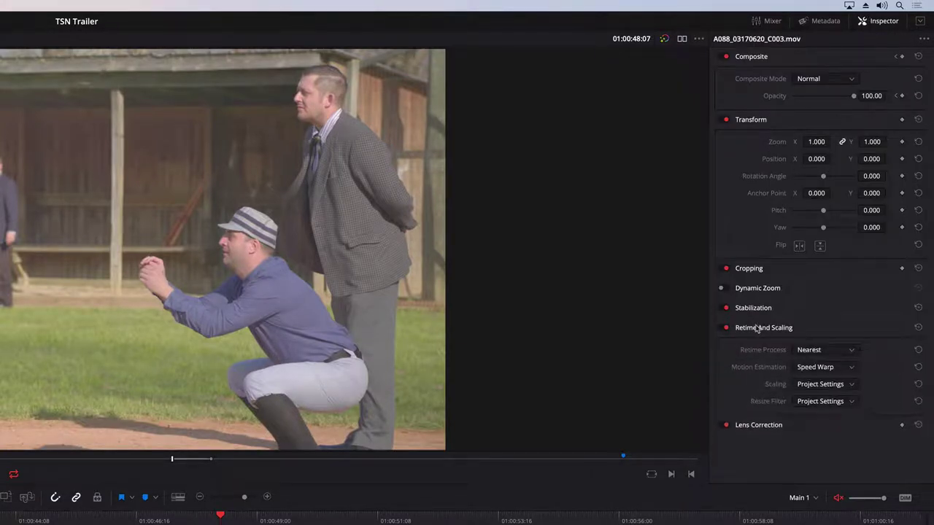
pyautogui.click(823, 353)
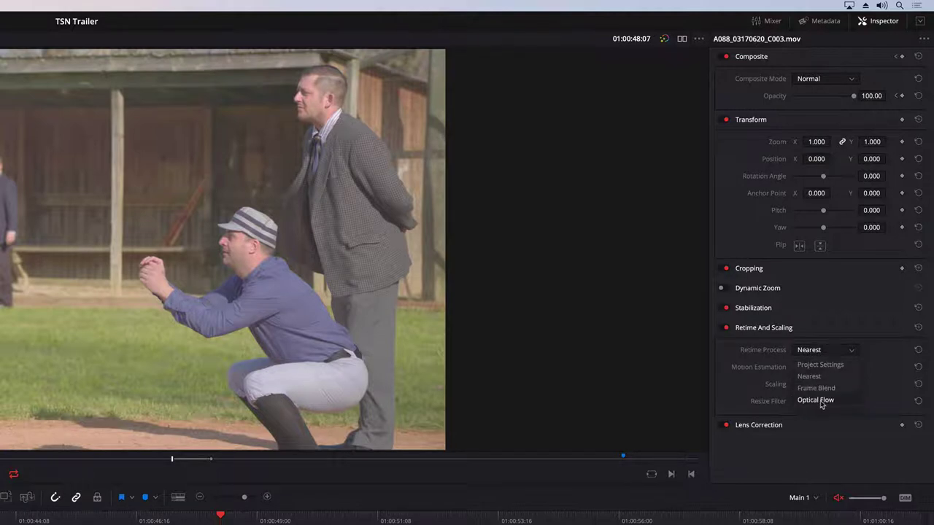
pyautogui.click(820, 401)
pyautogui.click(818, 371)
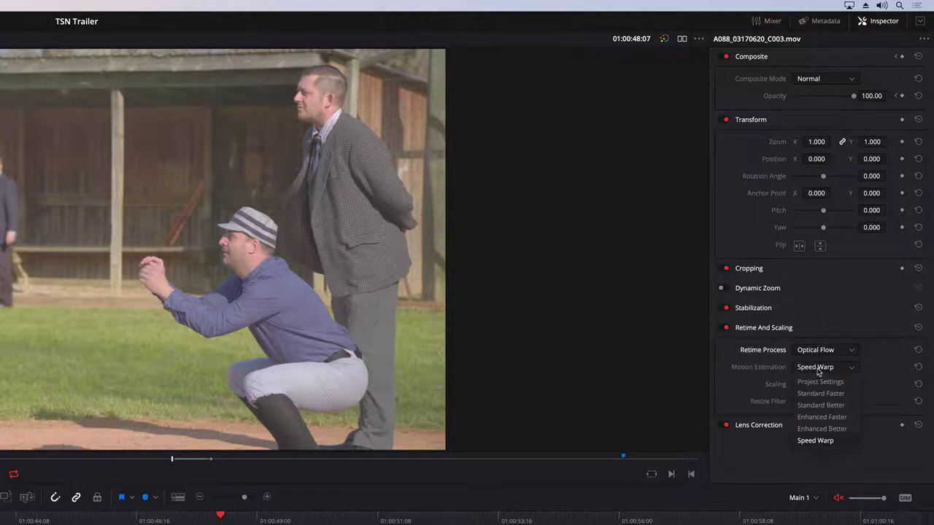
pyautogui.click(815, 440)
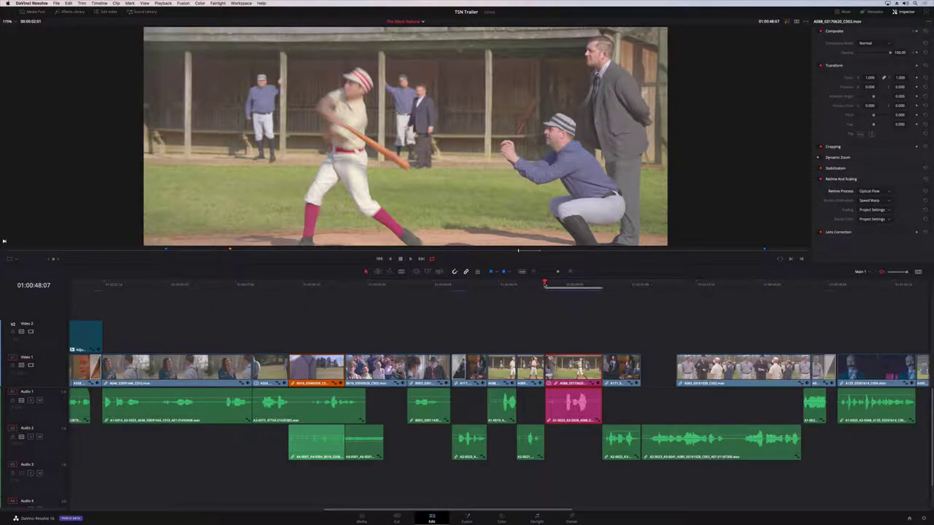
# Step: Move the playhead to the start of the orange clip at 01:00:39:05 and set the render cache to None
pyautogui.click(289, 284)
pyautogui.click(164, 3)
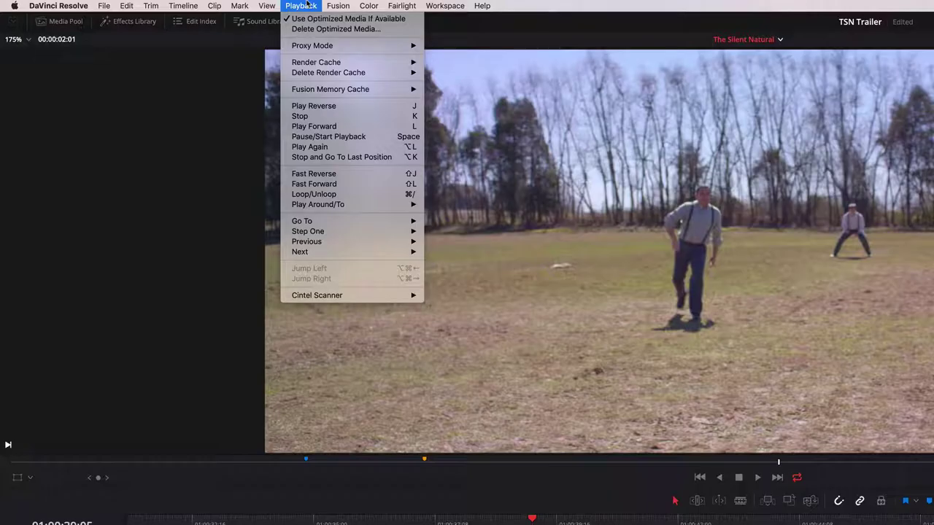
pyautogui.moveTo(330, 63)
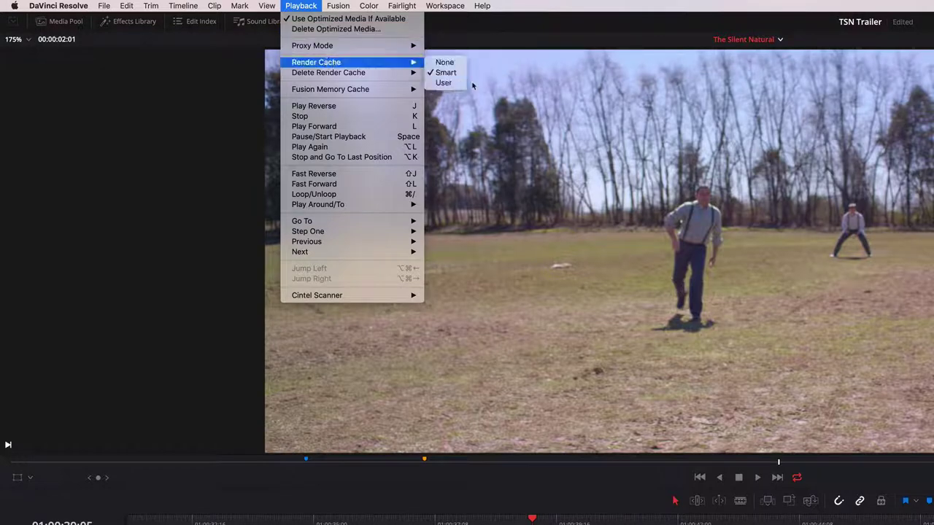
pyautogui.click(454, 64)
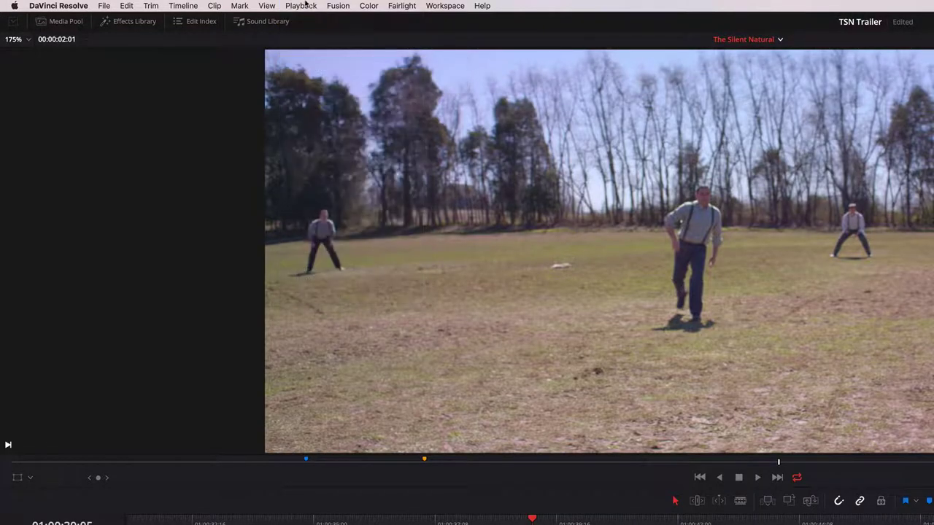
pyautogui.click(302, 5)
pyautogui.moveTo(338, 90)
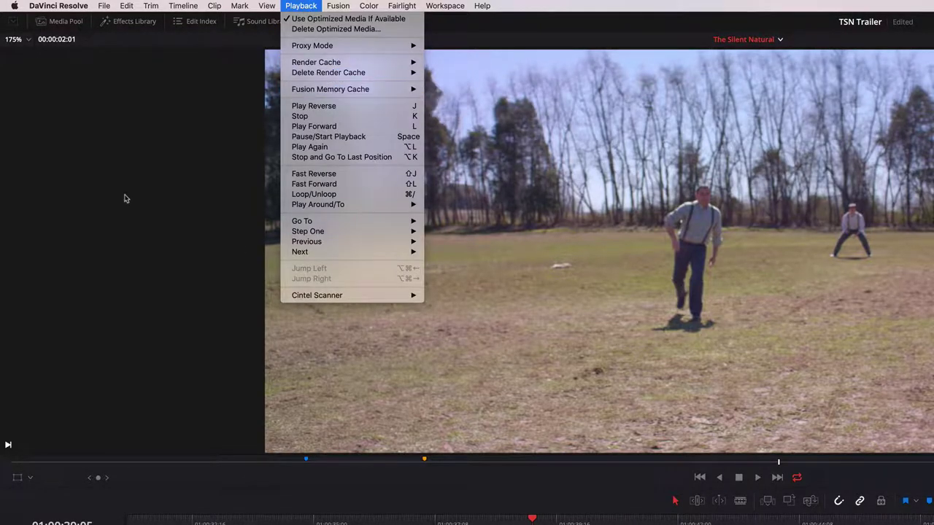
pyautogui.click(114, 75)
# Step: Place a Lower 3rd Corporate Corners 1 Line title on Video 2 above the orange clip and play it
pyautogui.click(136, 24)
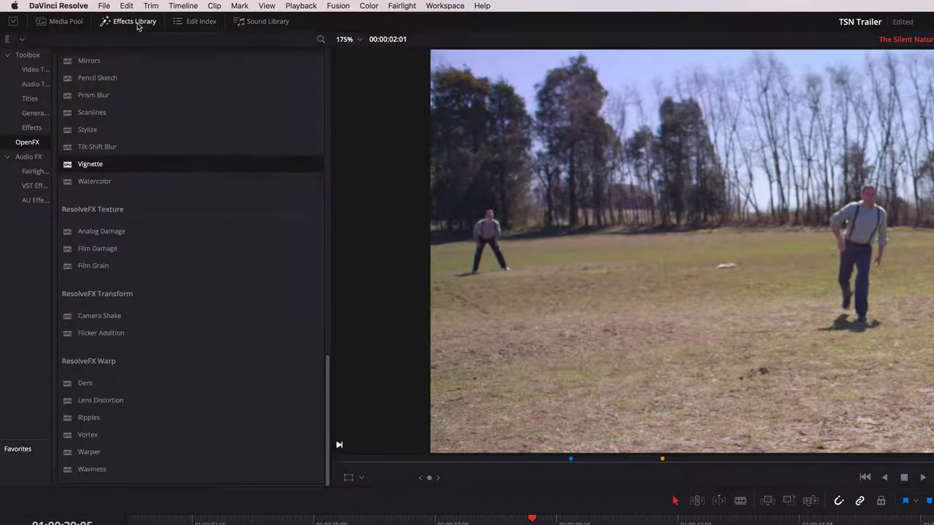
pyautogui.click(30, 99)
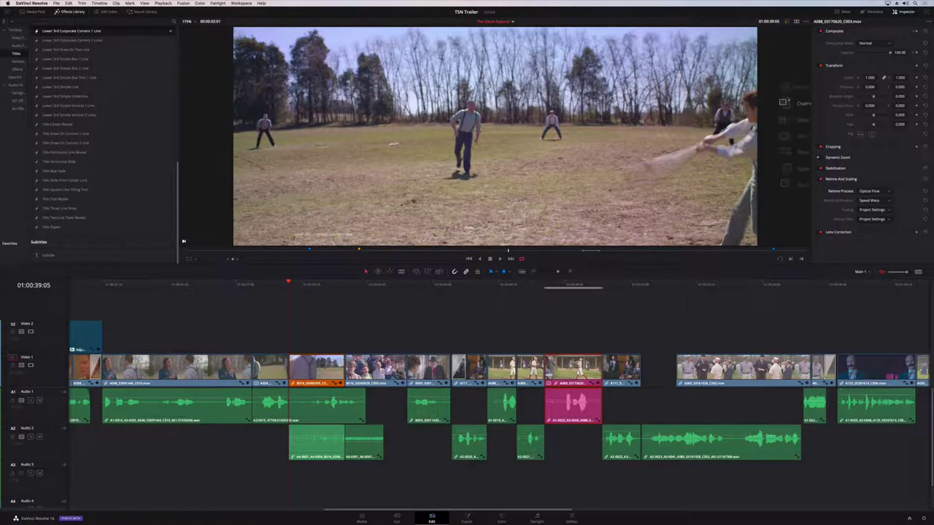
pyautogui.moveTo(72, 31); pyautogui.dragTo(344, 338)
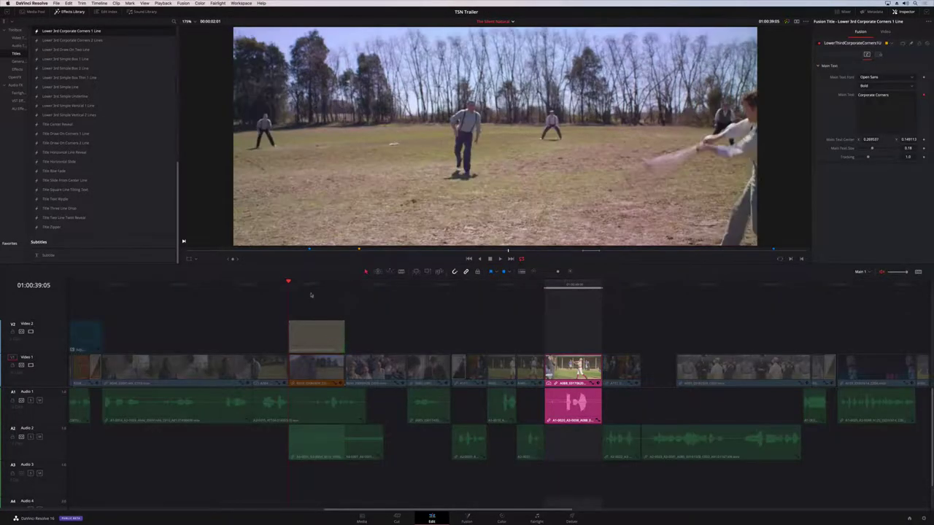
pyautogui.press('space')
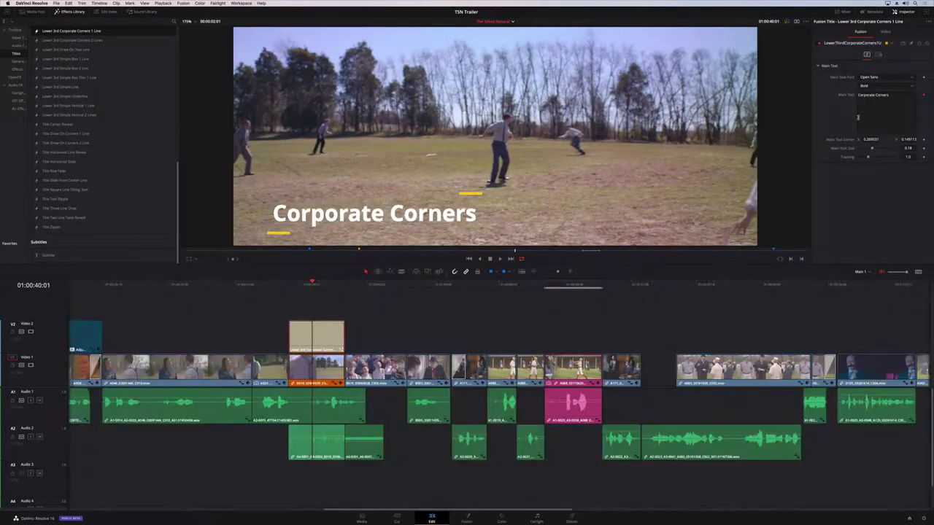
# Step: Change the main text of the lower-third title to Baseball
pyautogui.click(877, 96)
pyautogui.hotkey('ctrl', 'a')
pyautogui.write('Baseball')
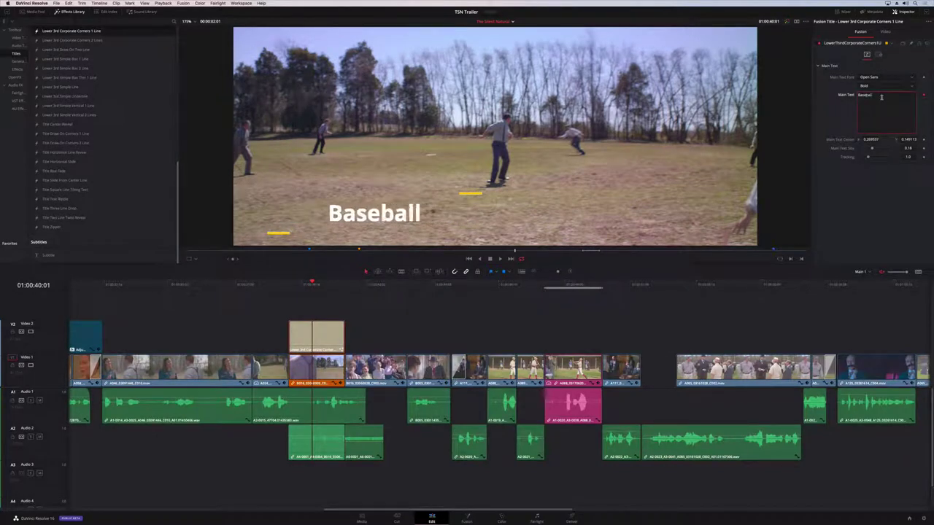
# Step: Play the timeline from just before the Baseball title to preview its animation over the orange clip
pyautogui.click(277, 286)
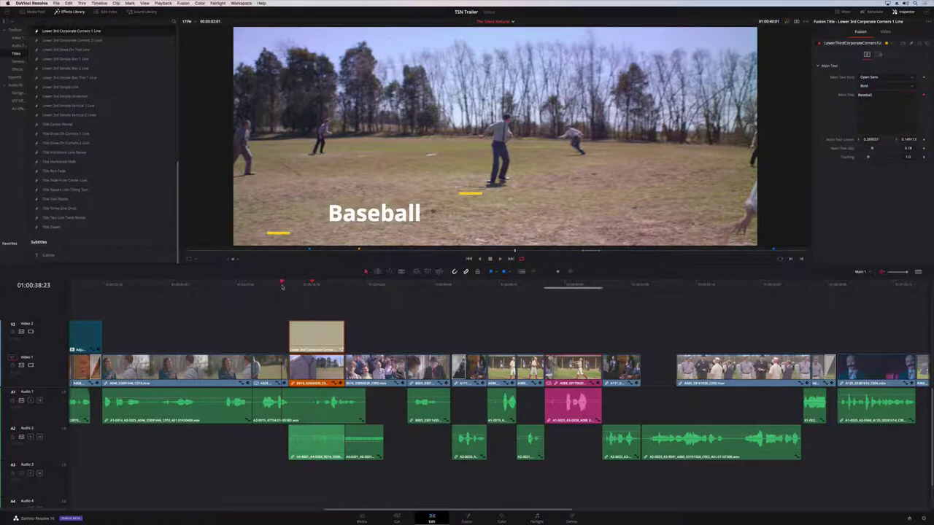
pyautogui.press('space')
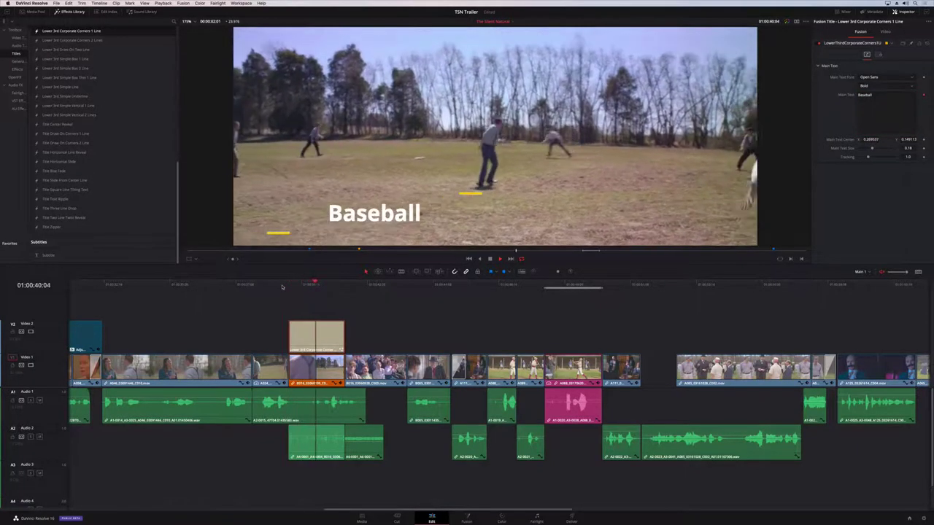
pyautogui.click(282, 284)
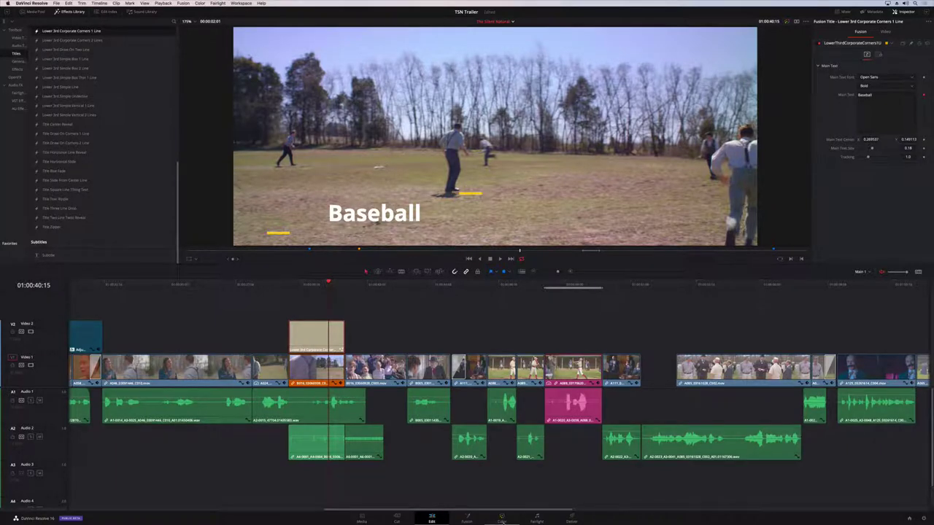
# Step: Switch to the Color page, go to clip 11, and display its custom curves after viewing the qualifier
pyautogui.click(501, 518)
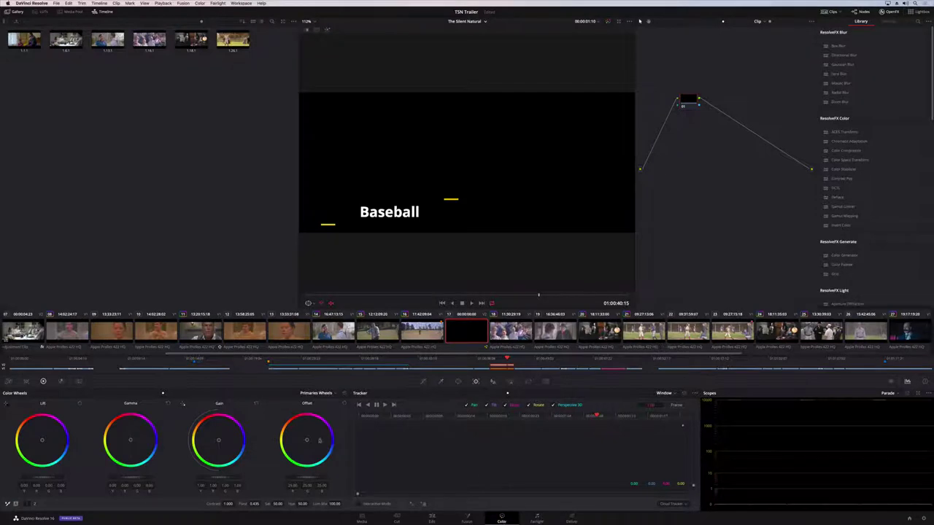
pyautogui.click(200, 331)
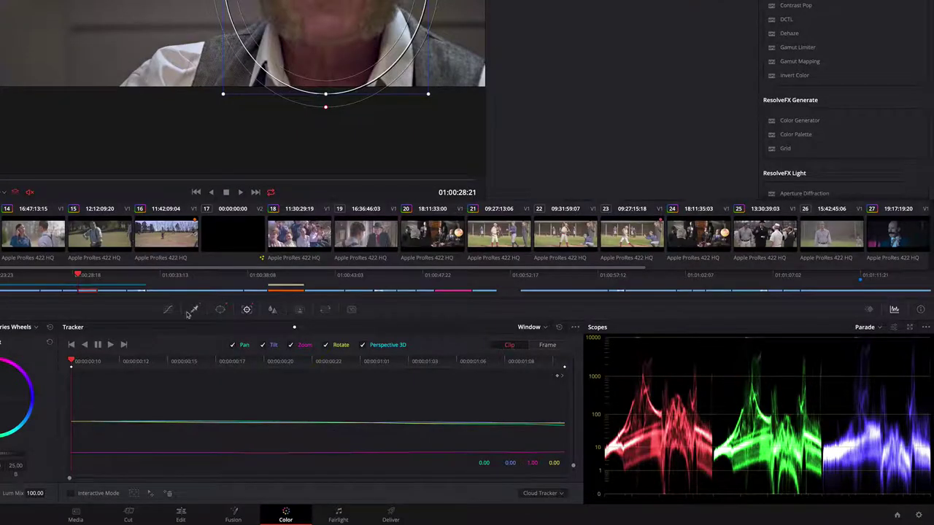
pyautogui.click(442, 381)
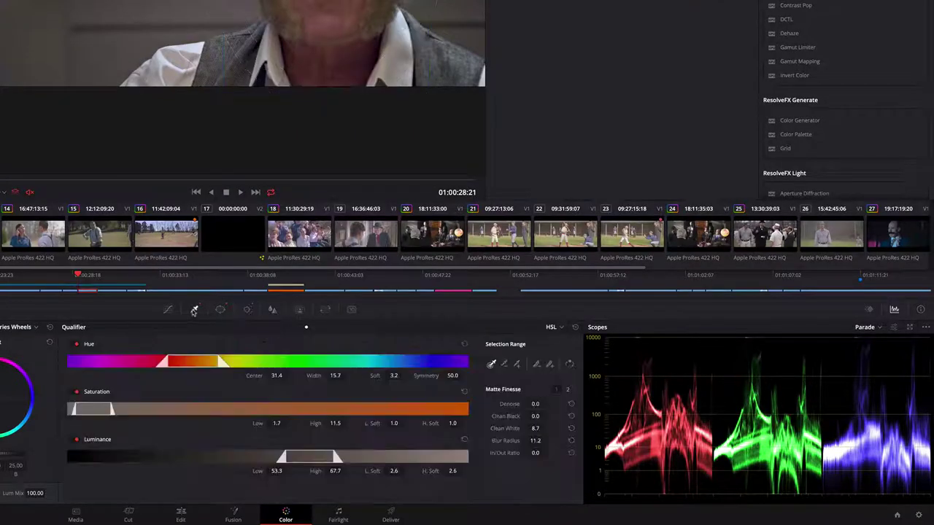
pyautogui.click(168, 309)
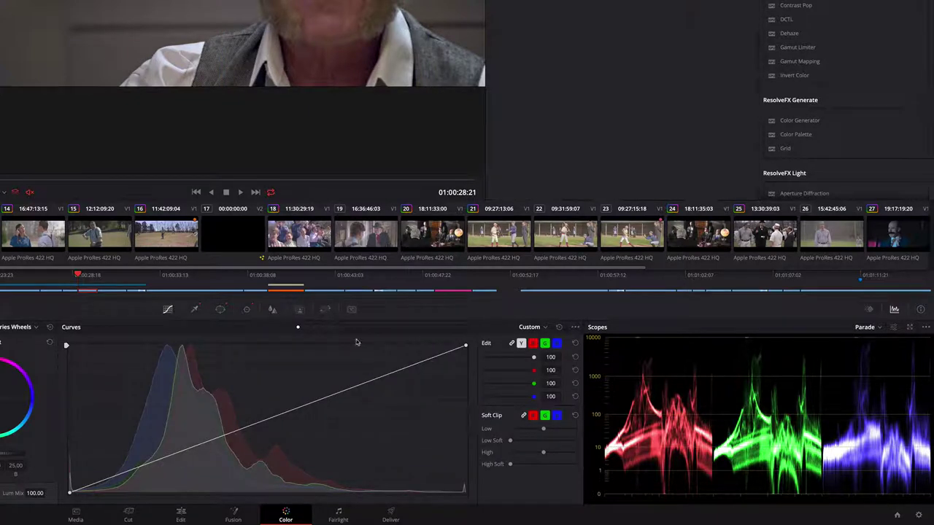
# Step: Show the histogram options of the custom curves and raise the shadows of clip 11 with a low curve point
pyautogui.click(575, 327)
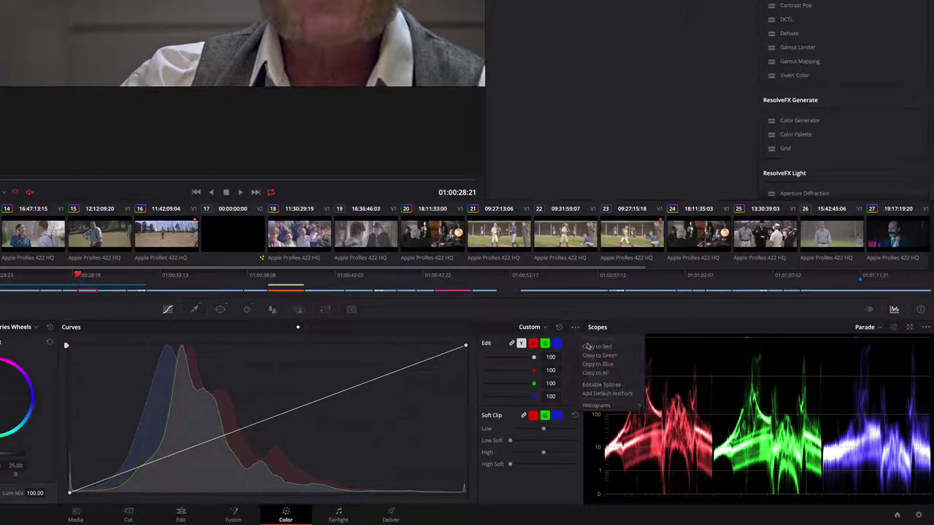
pyautogui.moveTo(620, 407)
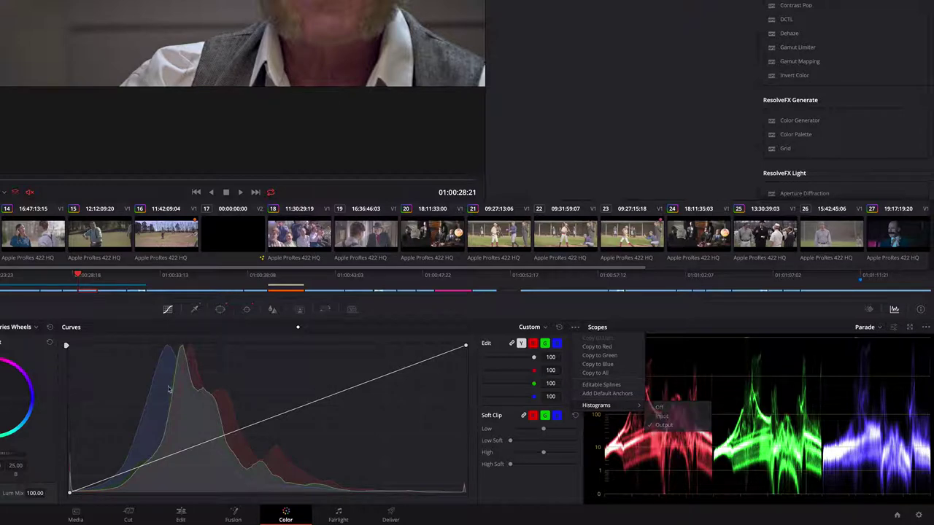
pyautogui.click(161, 464)
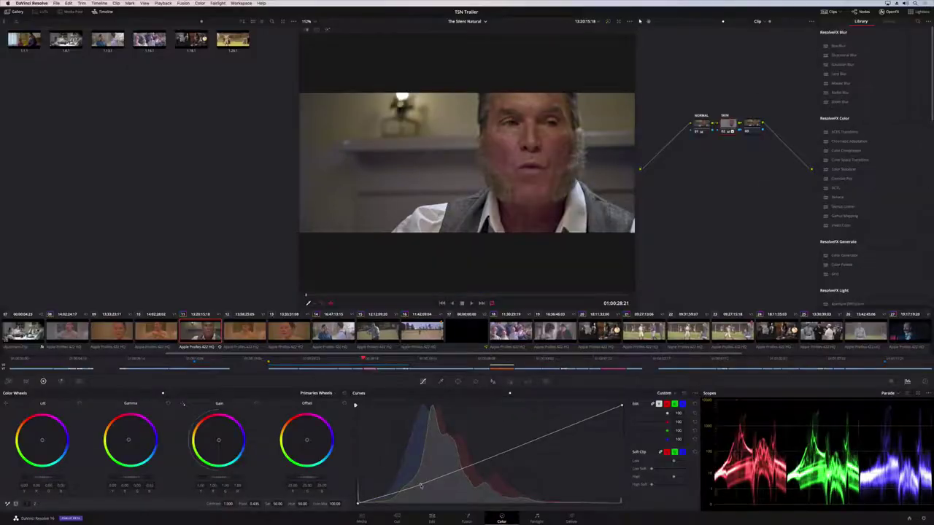
pyautogui.moveTo(421, 485)
pyautogui.mouseDown()
pyautogui.moveTo(416, 453)
pyautogui.moveTo(421, 476)
pyautogui.mouseUp()
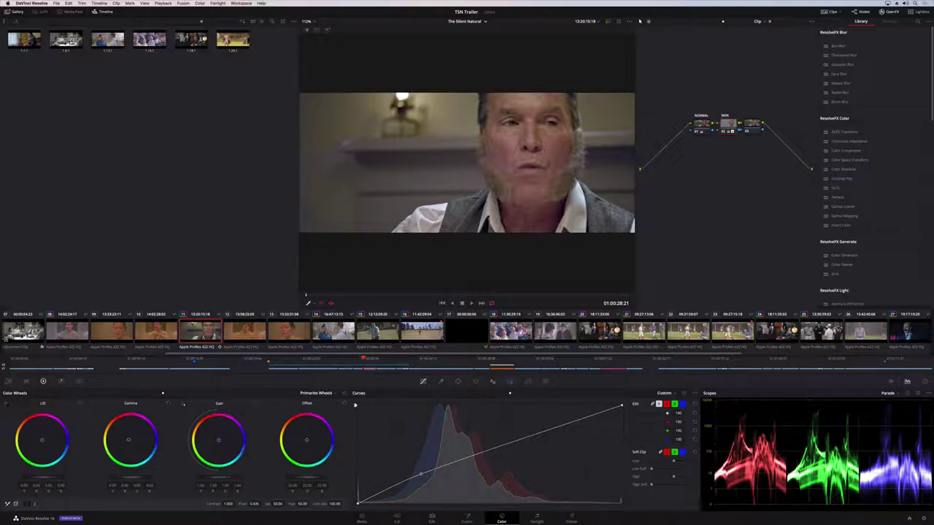
# Step: Play clip 18 and open the scopes in an enlarged floating window over the viewer
pyautogui.click(510, 332)
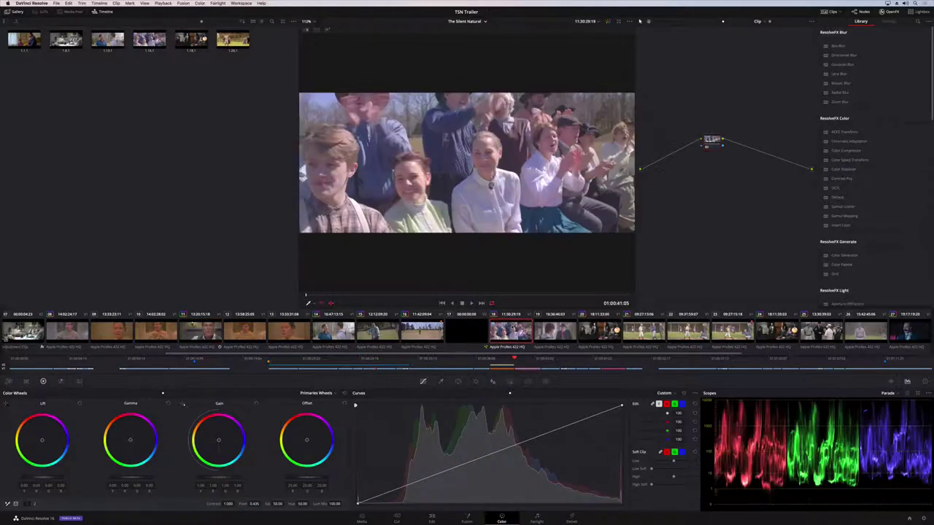
pyautogui.press('space')
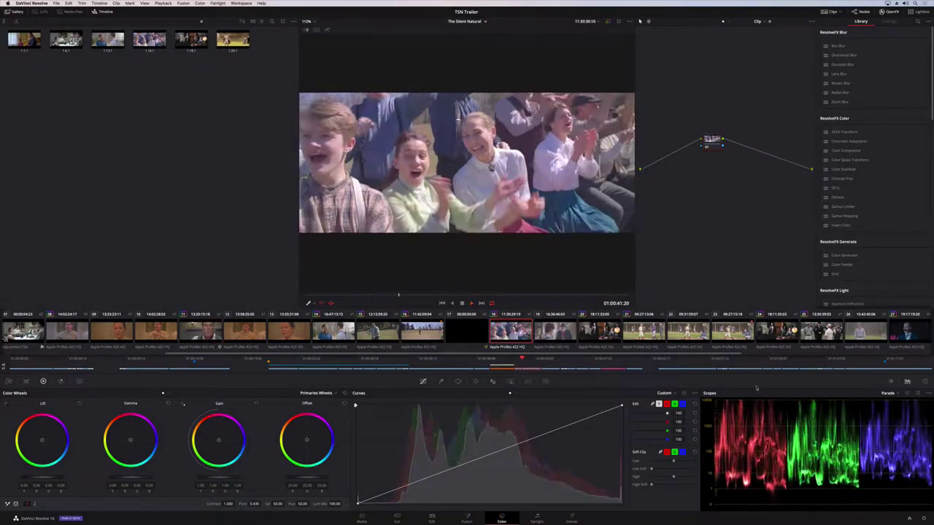
pyautogui.click(917, 393)
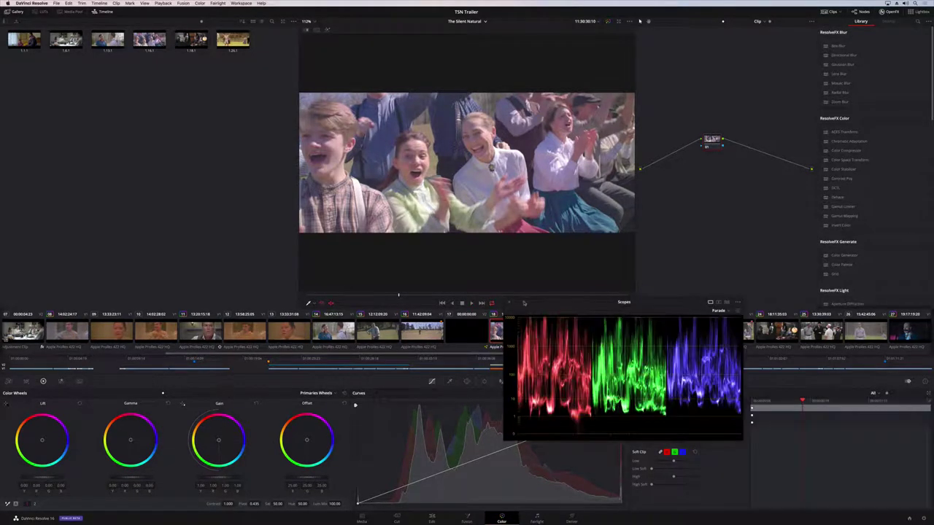
pyautogui.moveTo(523, 302); pyautogui.dragTo(322, 180)
pyautogui.moveTo(545, 167); pyautogui.dragTo(671, 176)
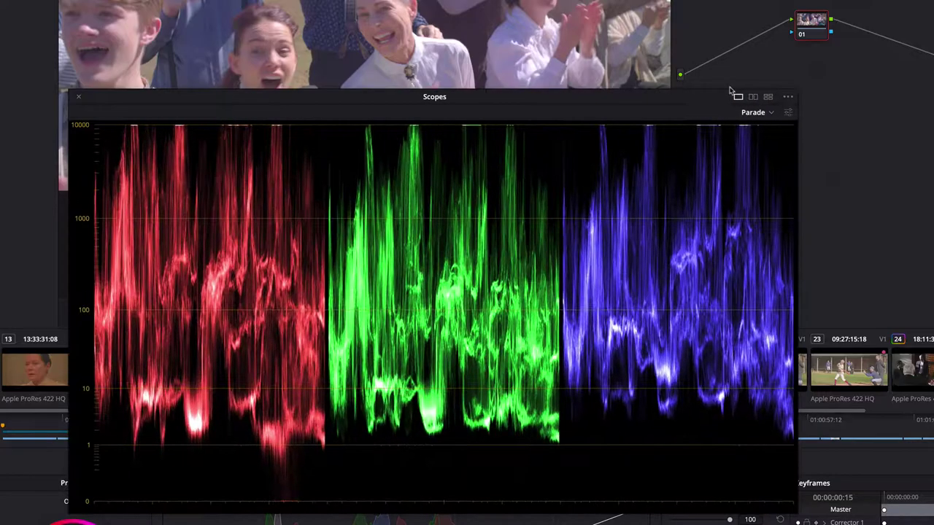
# Step: Cycle the scope through Waveform, Vectorscope, Histogram and CIE 1931 xy, and show the display settings of CIE 1931 xy
pyautogui.click(770, 112)
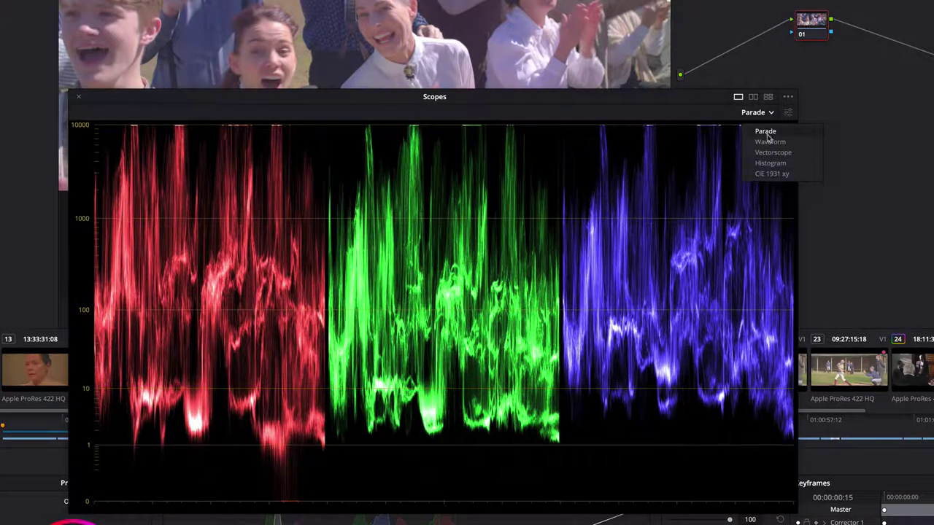
pyautogui.click(769, 141)
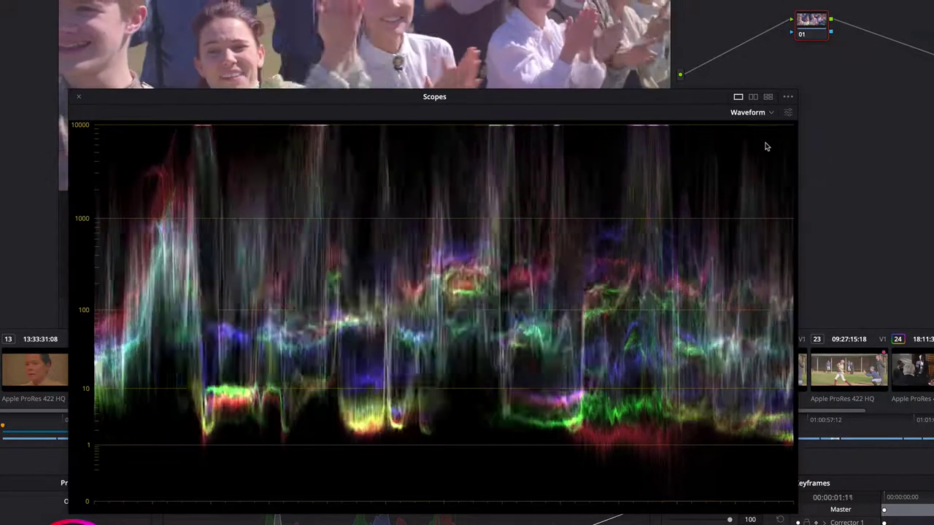
pyautogui.click(769, 112)
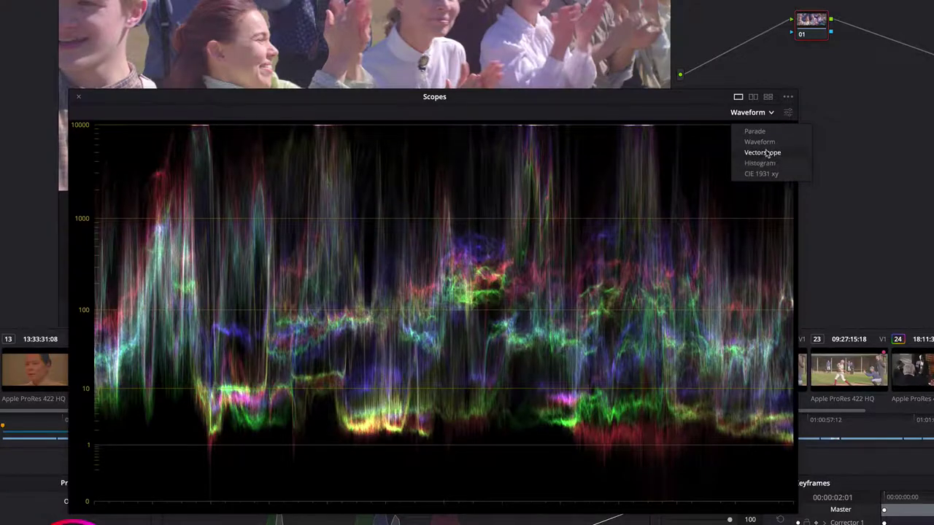
pyautogui.click(764, 152)
pyautogui.click(771, 113)
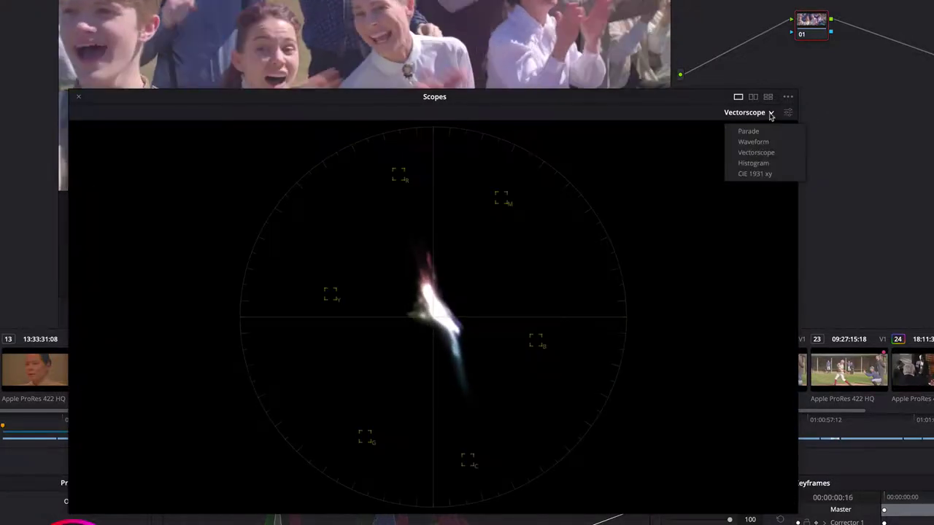
pyautogui.click(764, 163)
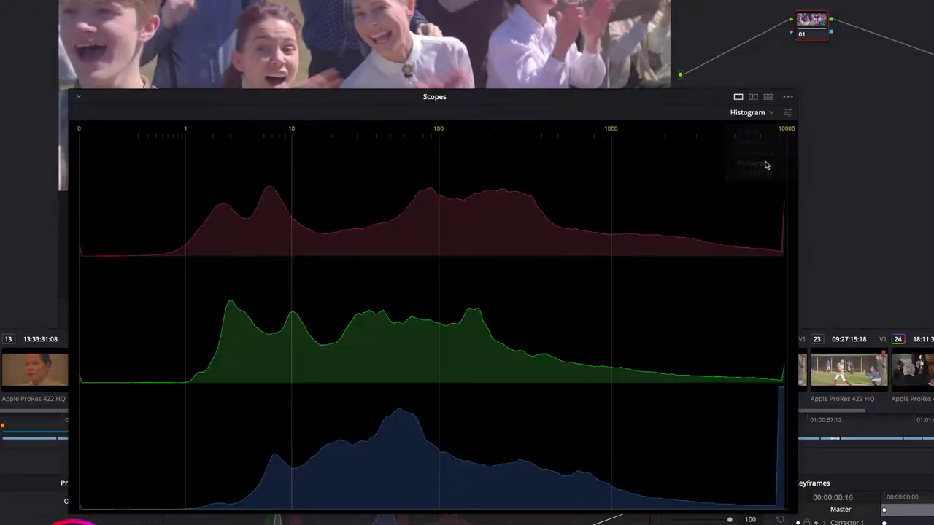
pyautogui.click(772, 116)
pyautogui.click(766, 173)
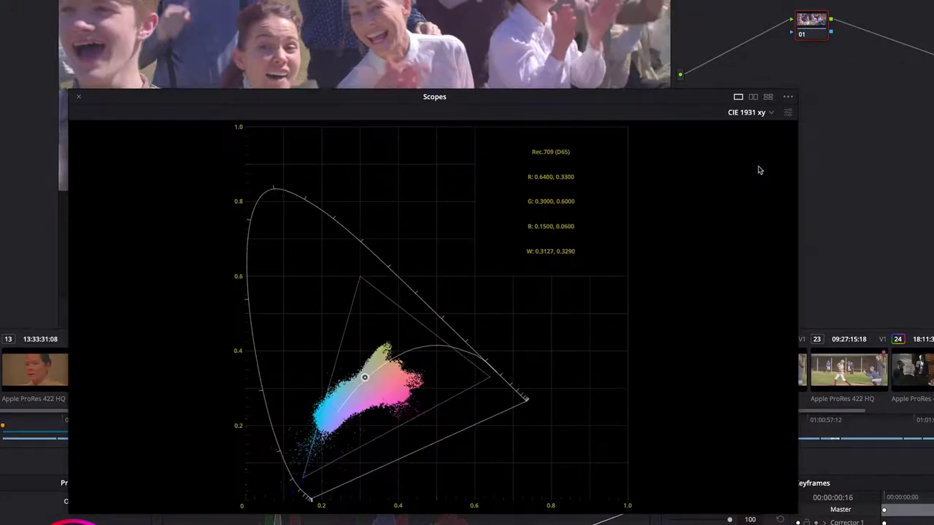
pyautogui.click(788, 112)
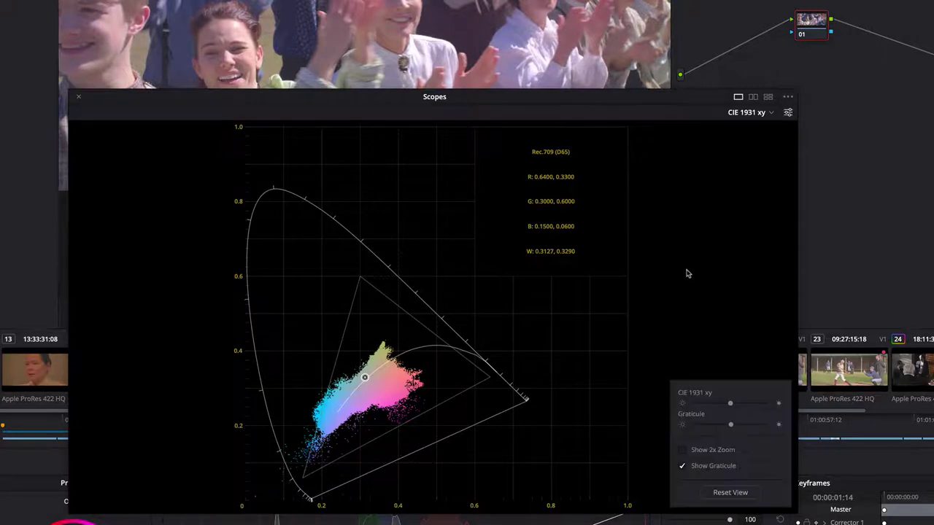
# Step: Return the scope to Parade and view its YRGB and YCbCr modes before setting it back to RGB
pyautogui.click(764, 114)
pyautogui.click(757, 134)
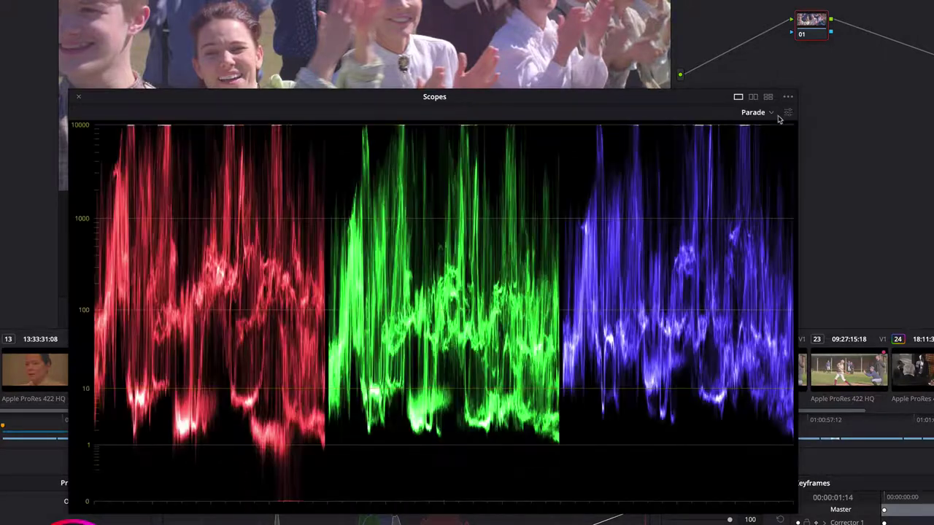
pyautogui.click(788, 112)
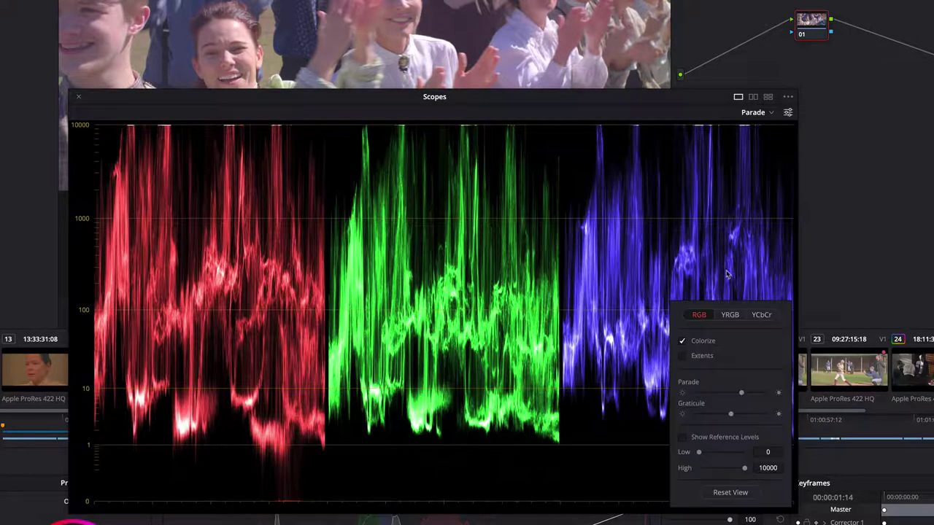
pyautogui.click(724, 318)
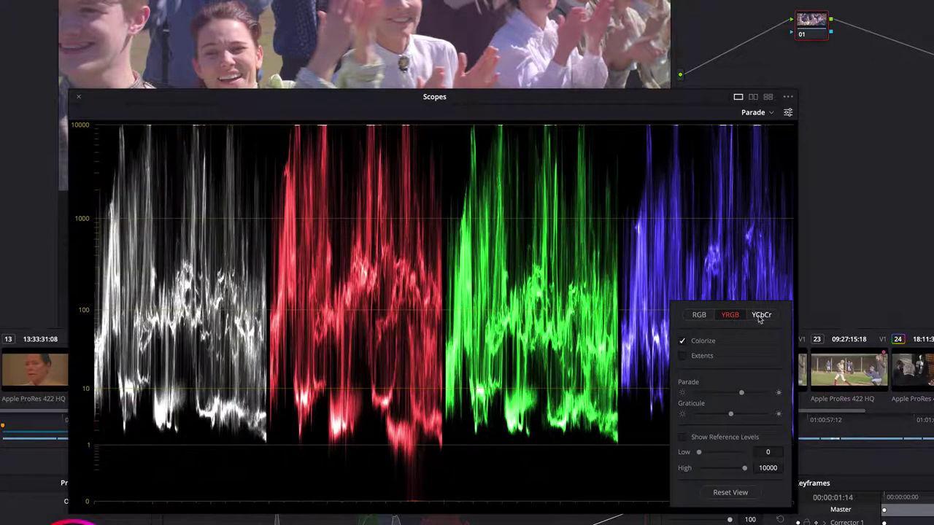
pyautogui.click(761, 315)
pyautogui.click(699, 315)
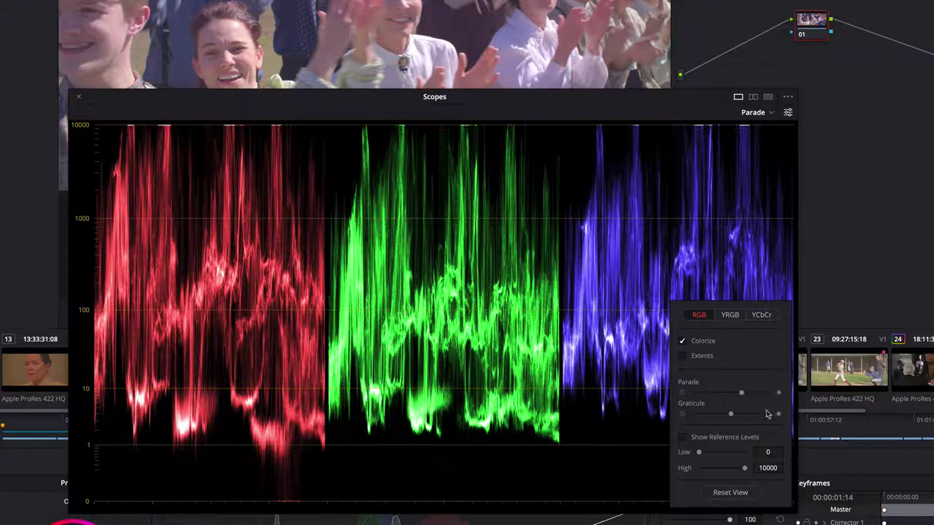
# Step: Enable the scopes' Low Pass Filter with High quality and close the floating Scopes window
pyautogui.click(788, 97)
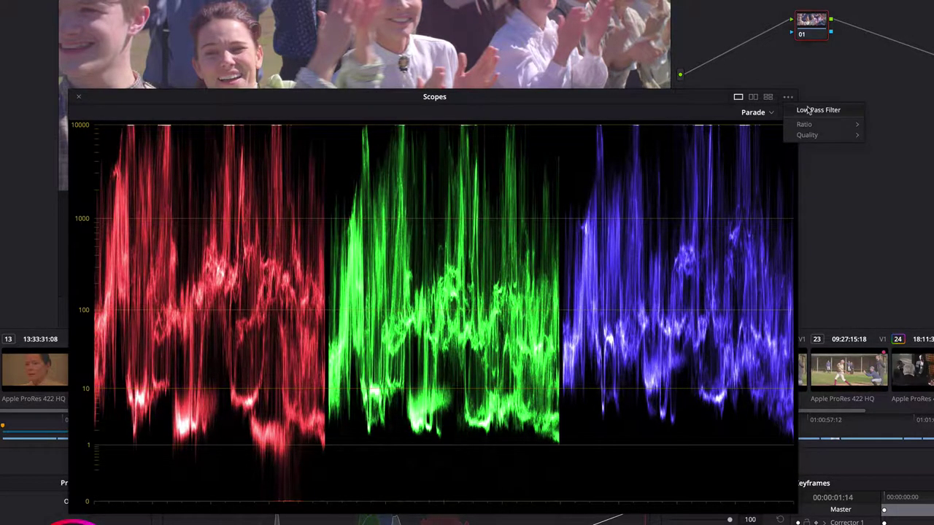
pyautogui.click(808, 110)
pyautogui.click(788, 97)
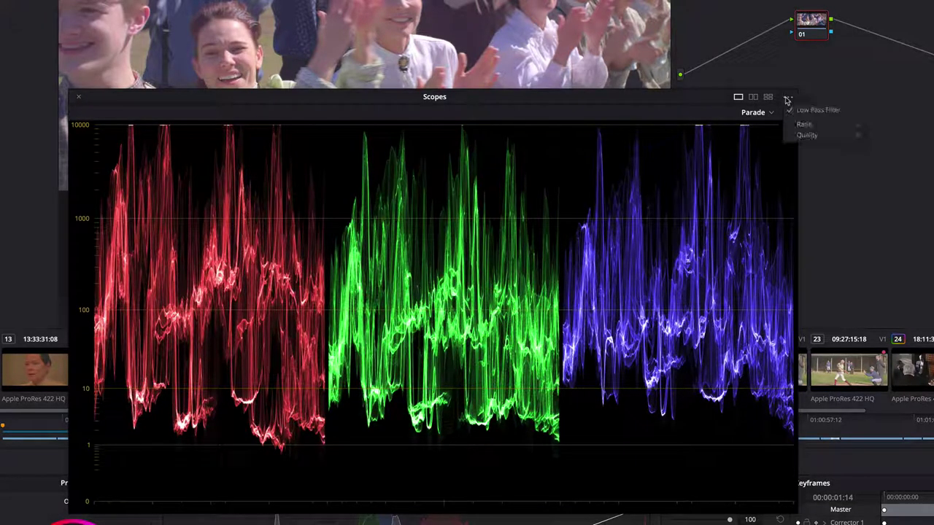
pyautogui.moveTo(803, 124)
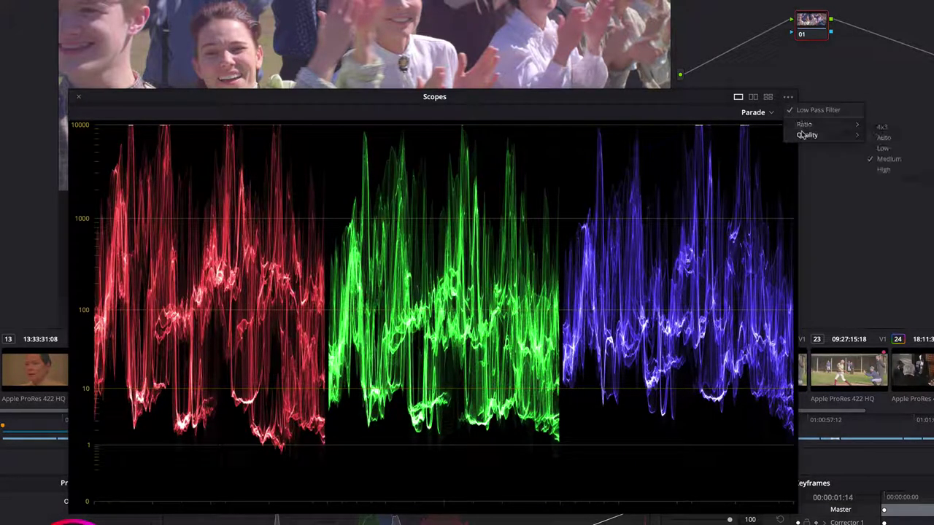
pyautogui.click(884, 169)
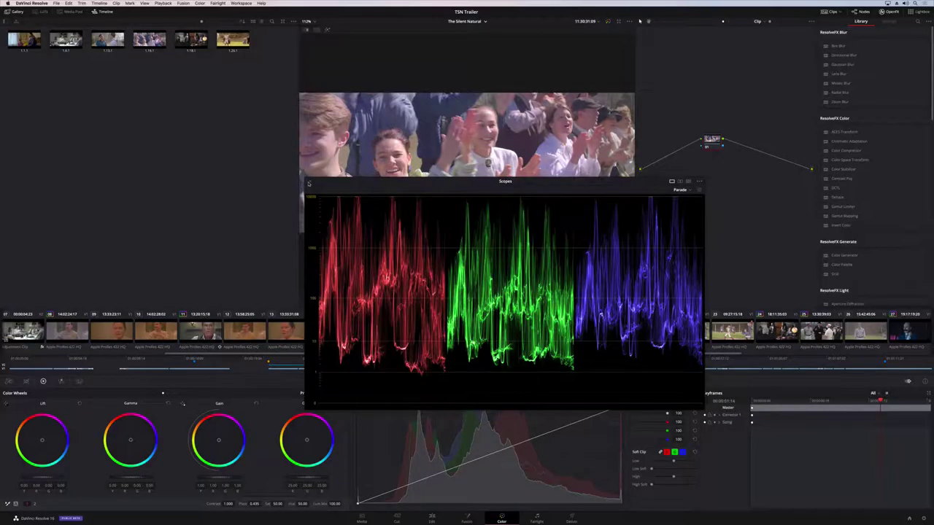
pyautogui.click(310, 182)
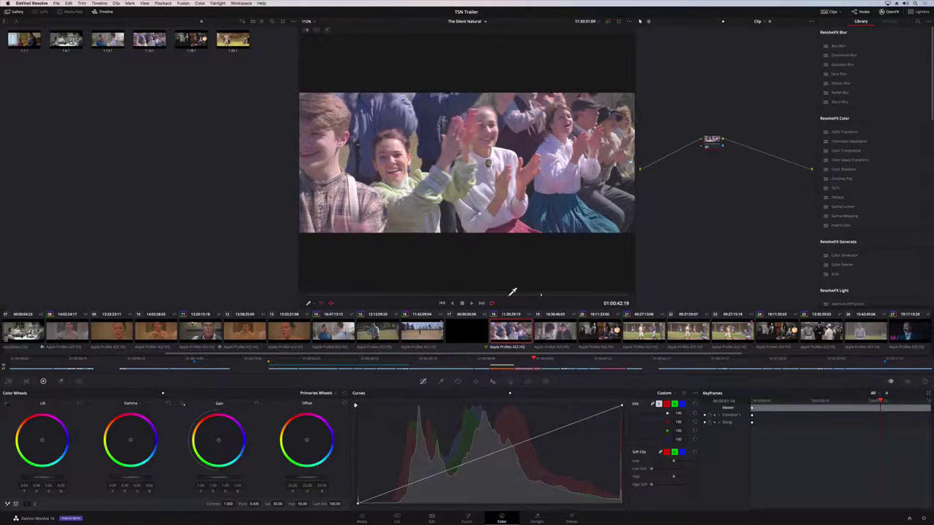
# Step: Copy the grade of clip 21 and open Paste Attributes with clip 22 as the destination
pyautogui.click(644, 332)
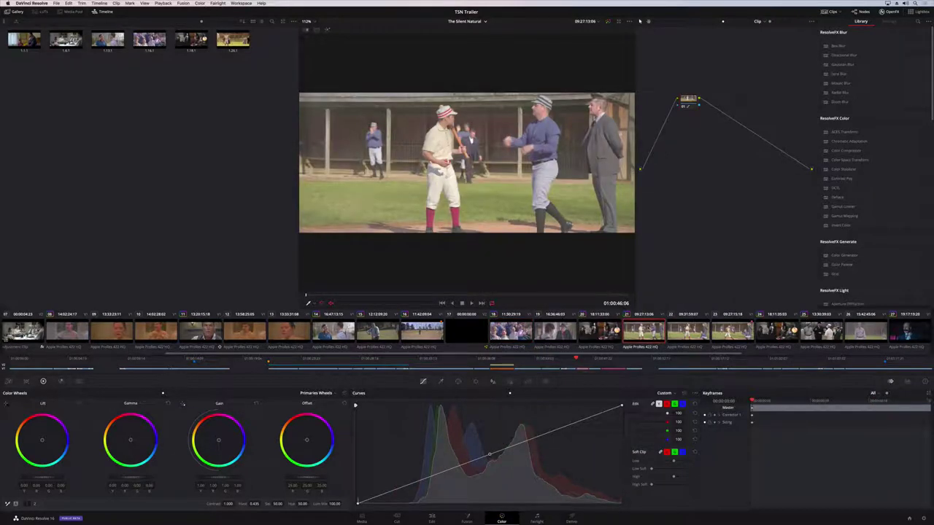
pyautogui.click(688, 332)
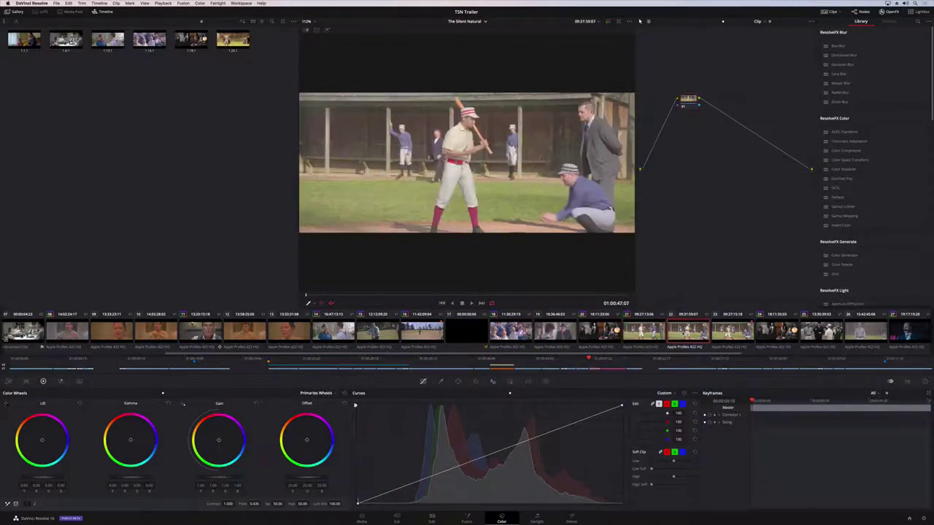
pyautogui.click(643, 332)
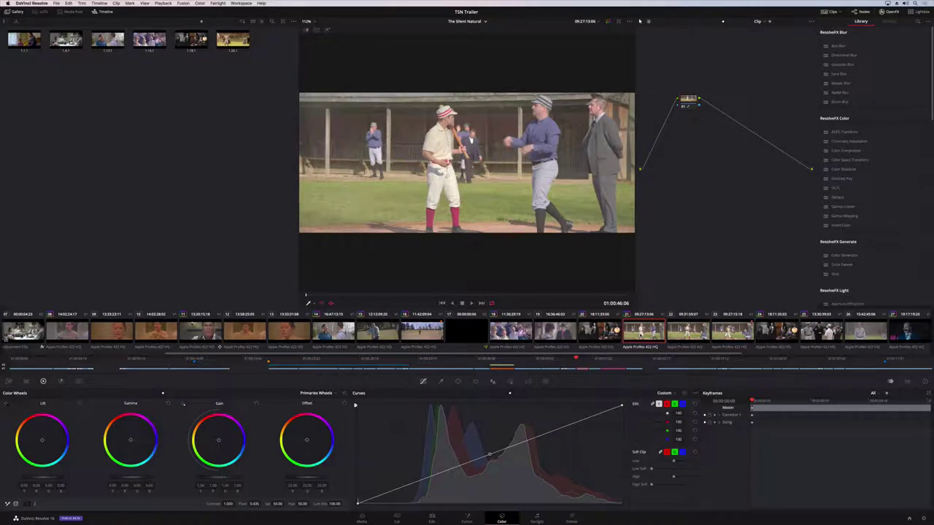
pyautogui.click(55, 3)
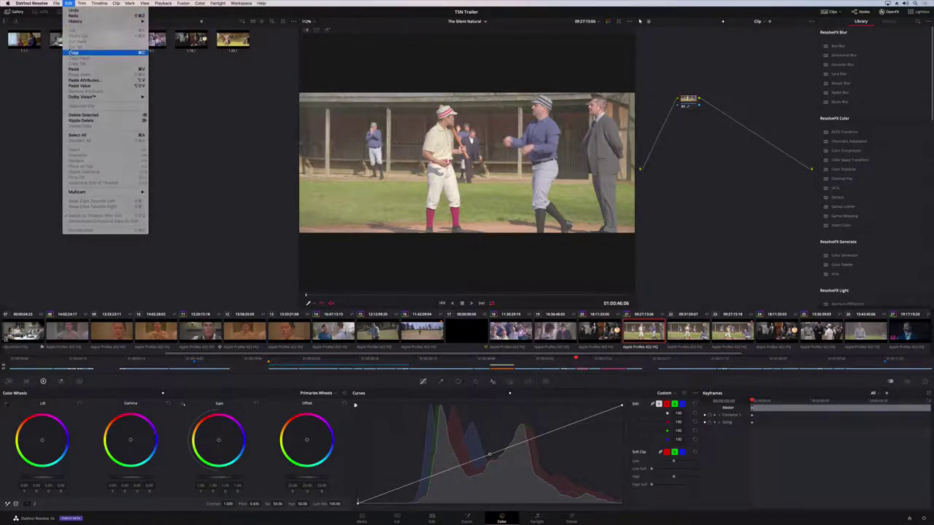
pyautogui.click(73, 52)
pyautogui.press('Down')
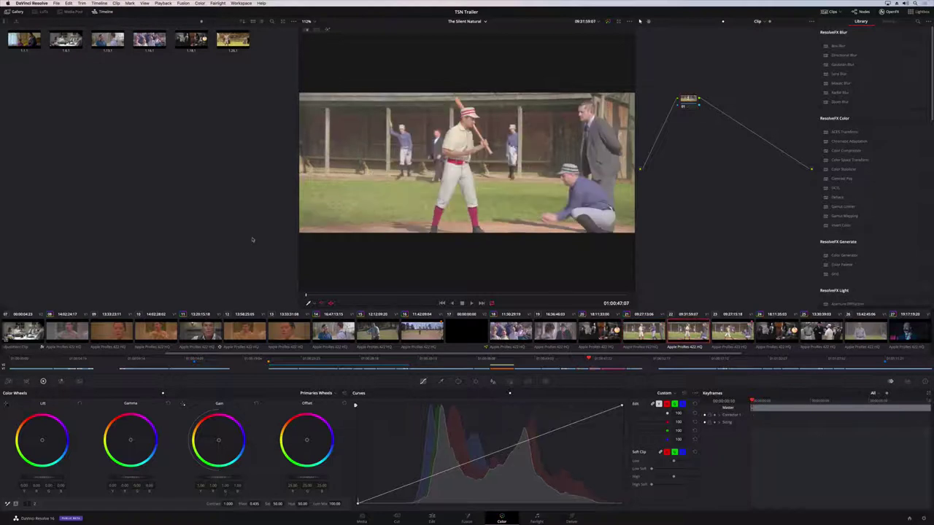
pyautogui.click(67, 3)
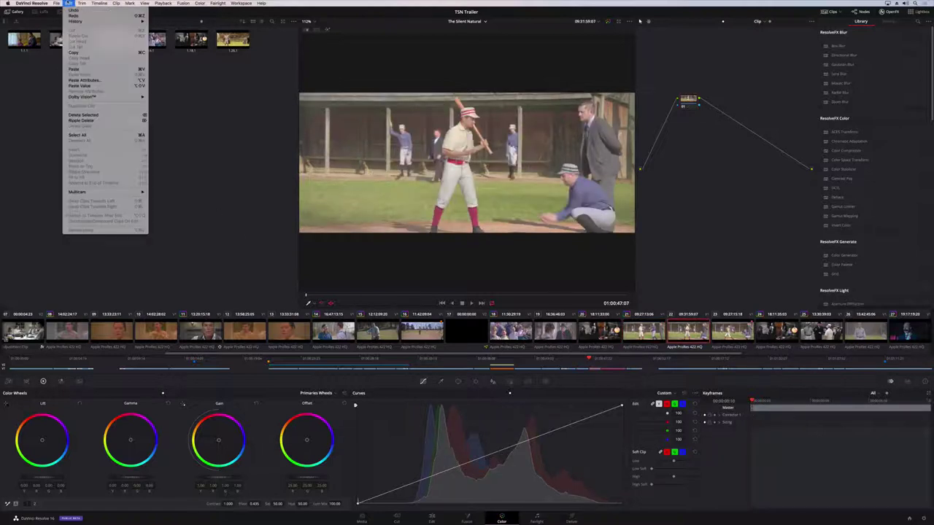
pyautogui.click(86, 80)
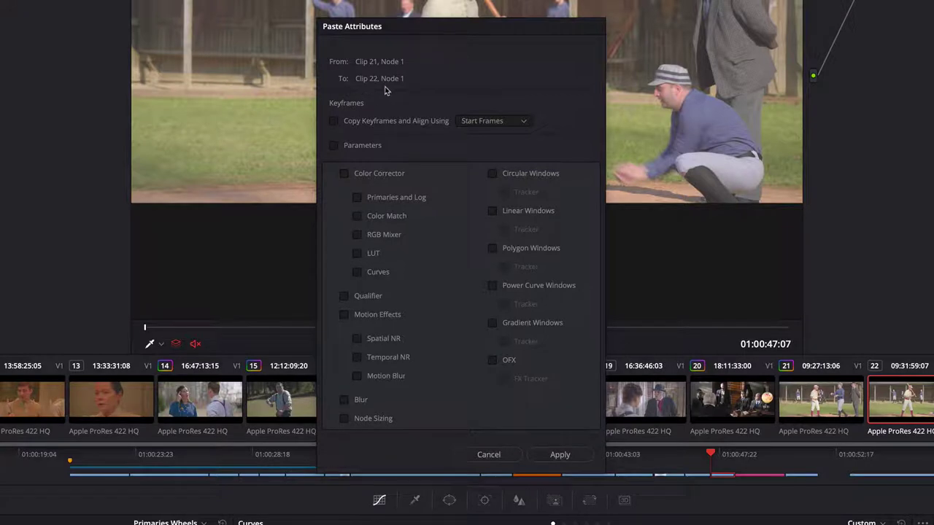
# Step: Try out the Parameters and Color Corrector selections in Paste Attributes and cancel without applying them
pyautogui.click(333, 147)
pyautogui.click(333, 146)
pyautogui.click(344, 174)
pyautogui.click(333, 146)
pyautogui.click(333, 146)
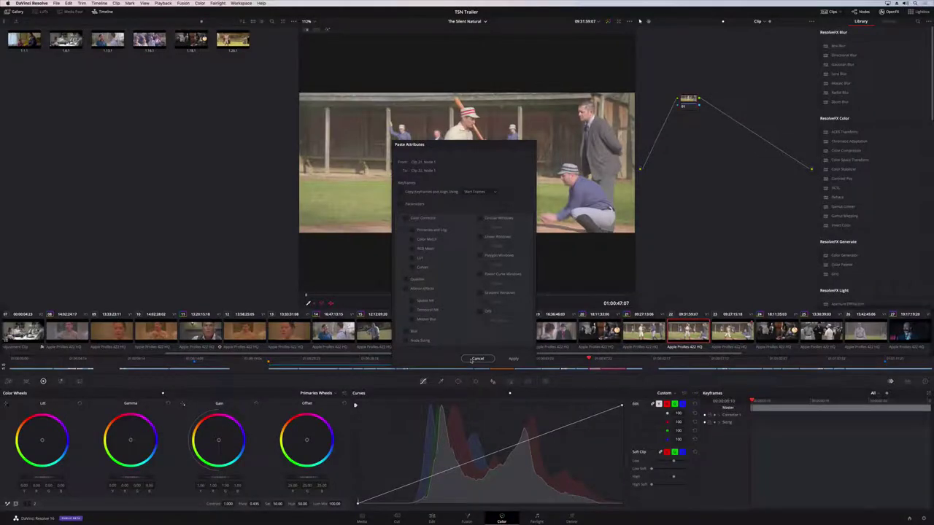
pyautogui.click(476, 456)
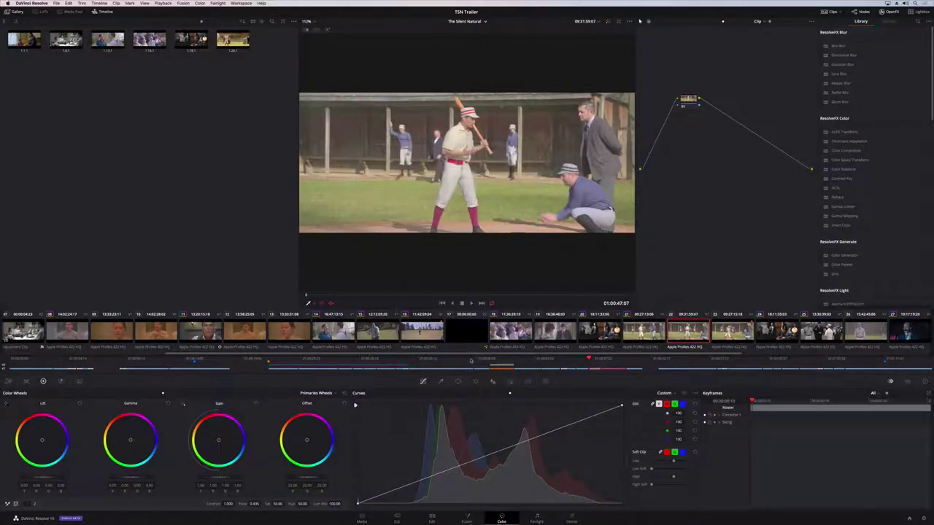
# Step: Shot match clips 29, 30 and 31 to the graded clip 28
pyautogui.hscroll(5, 646, 371)
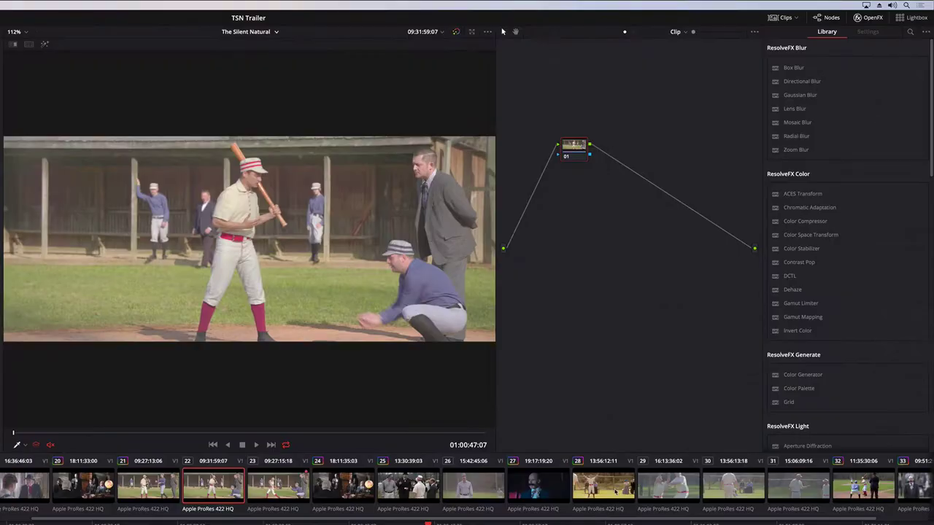
pyautogui.click(717, 335)
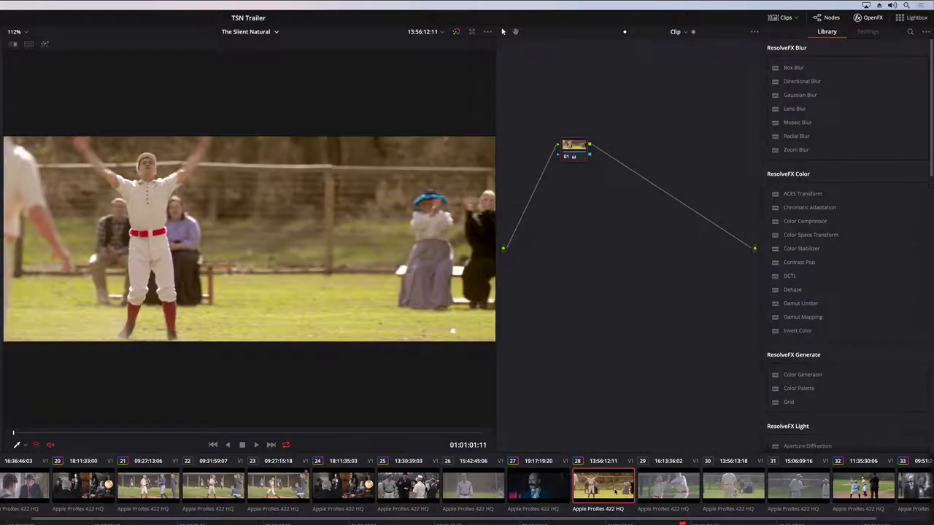
pyautogui.click(669, 485)
pyautogui.click(726, 486)
pyautogui.click(788, 489)
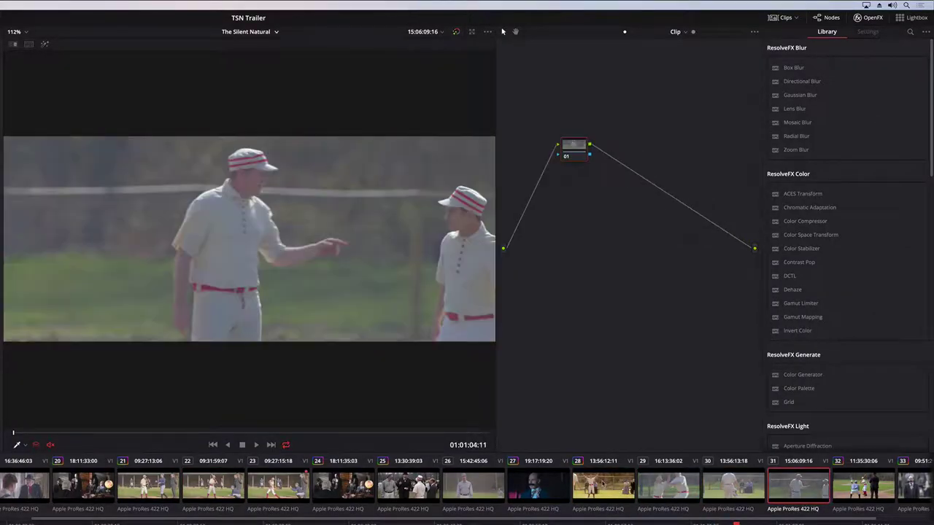
pyautogui.click(601, 502)
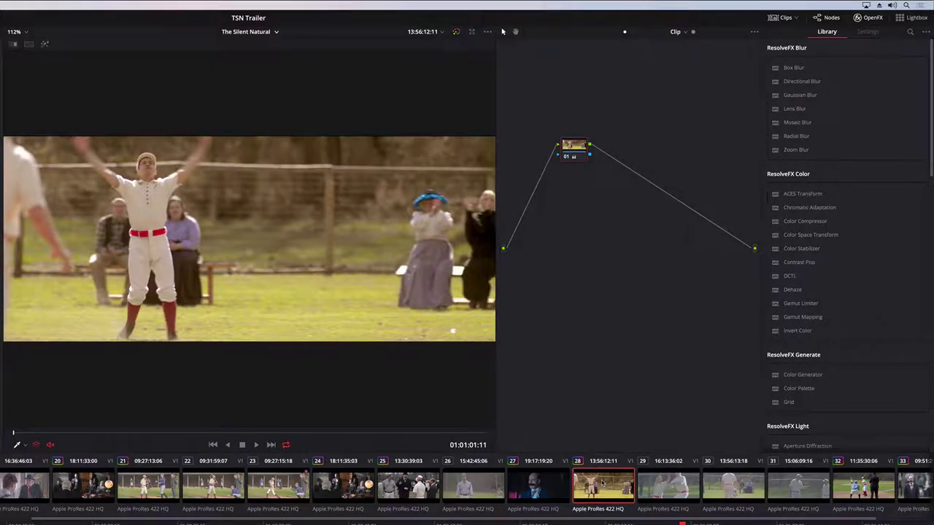
pyautogui.click(659, 488)
pyautogui.keyDown('shift'); pyautogui.click(785, 493); pyautogui.keyUp('shift')
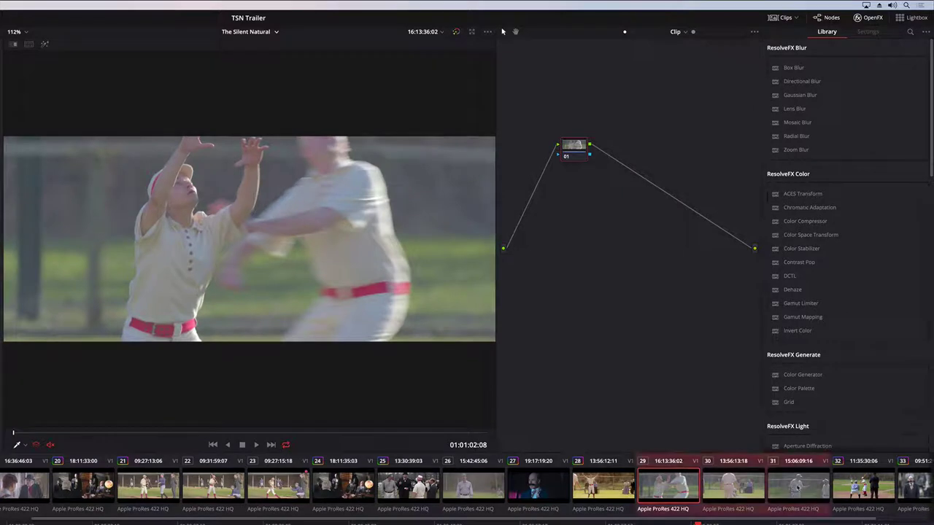
pyautogui.rightClick(594, 484)
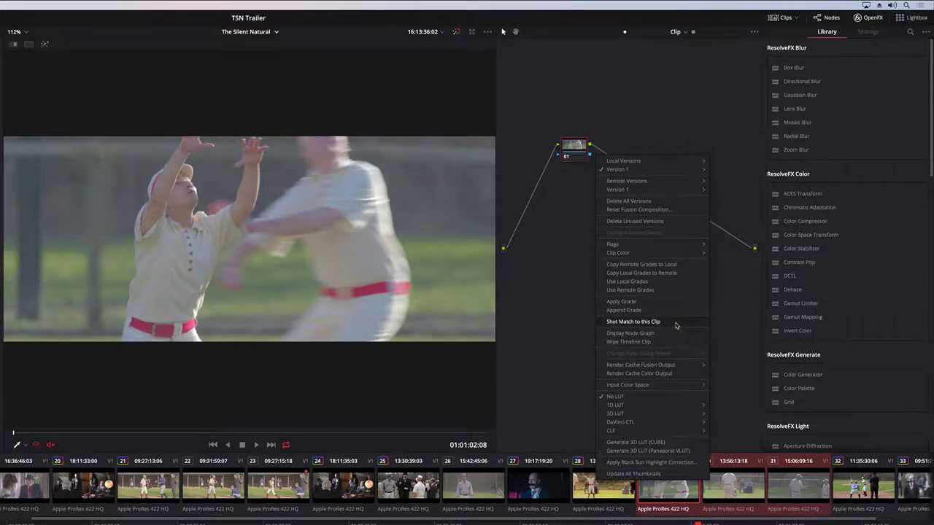
pyautogui.click(633, 322)
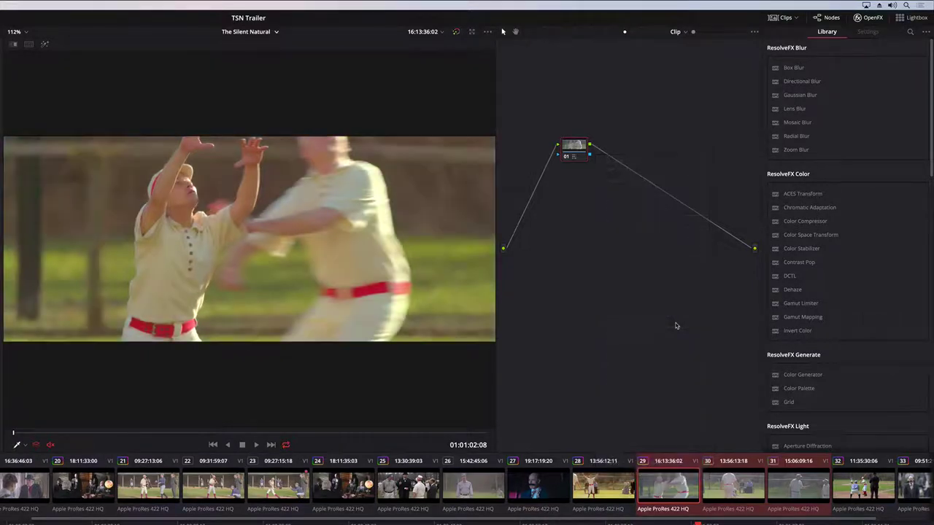
# Step: Review the color match of clips 29, 30 and 31 against reference clip 28
pyautogui.click(602, 484)
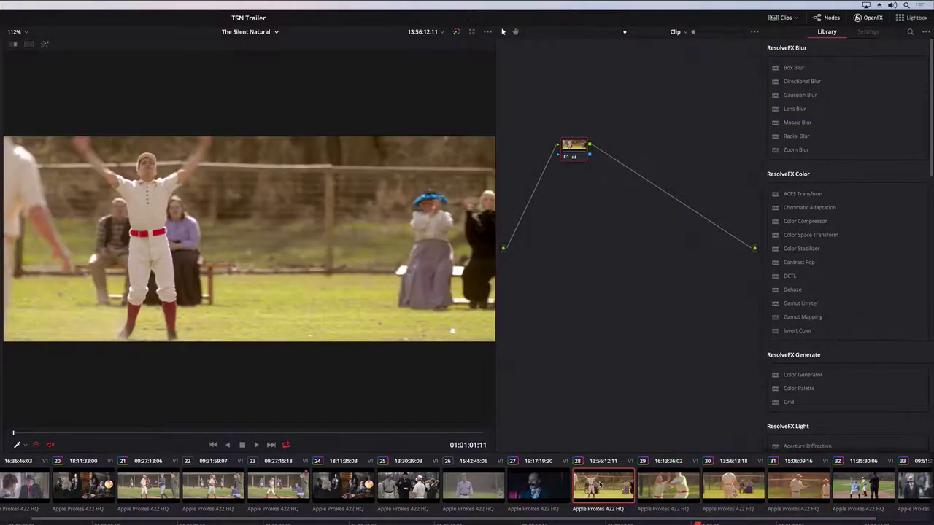
pyautogui.click(646, 497)
pyautogui.click(745, 491)
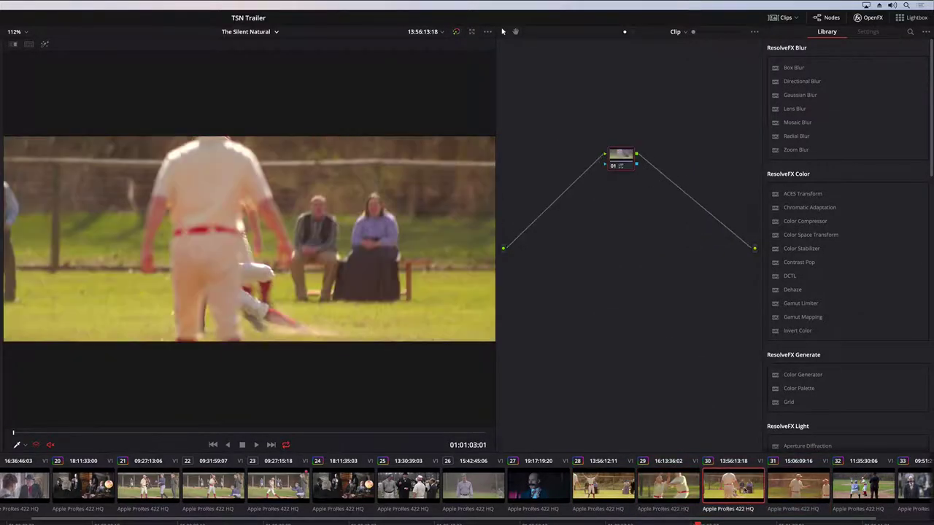
pyautogui.click(795, 486)
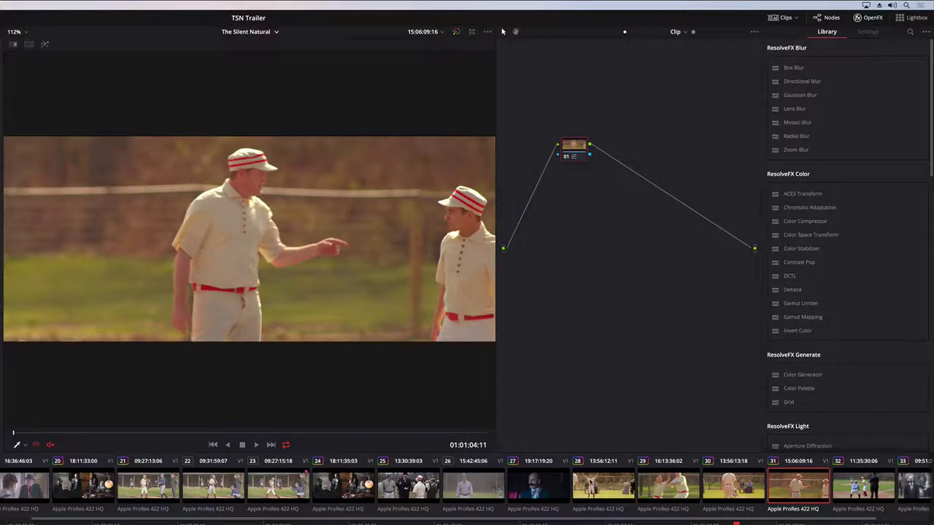
pyautogui.click(590, 483)
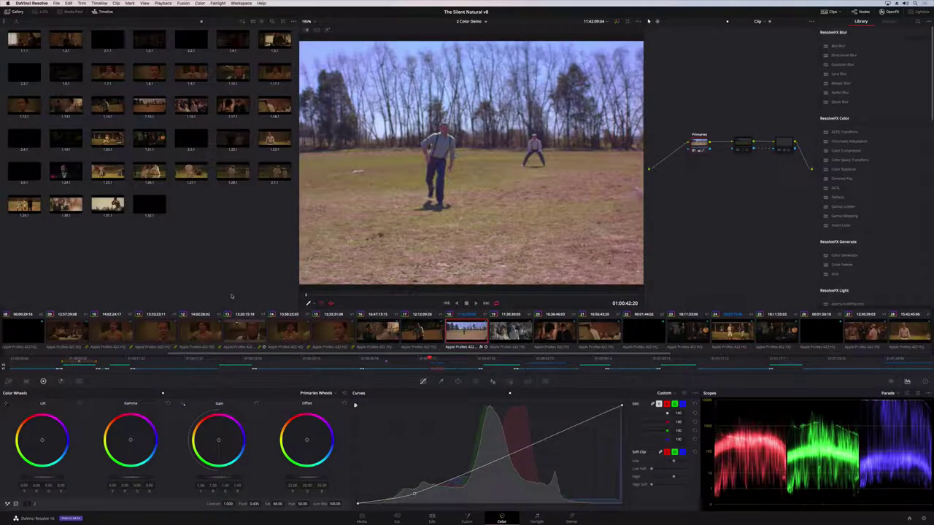
# Step: Hide the Gallery and check the second node's power window and its tracking data around the distant player during playback
pyautogui.click(15, 12)
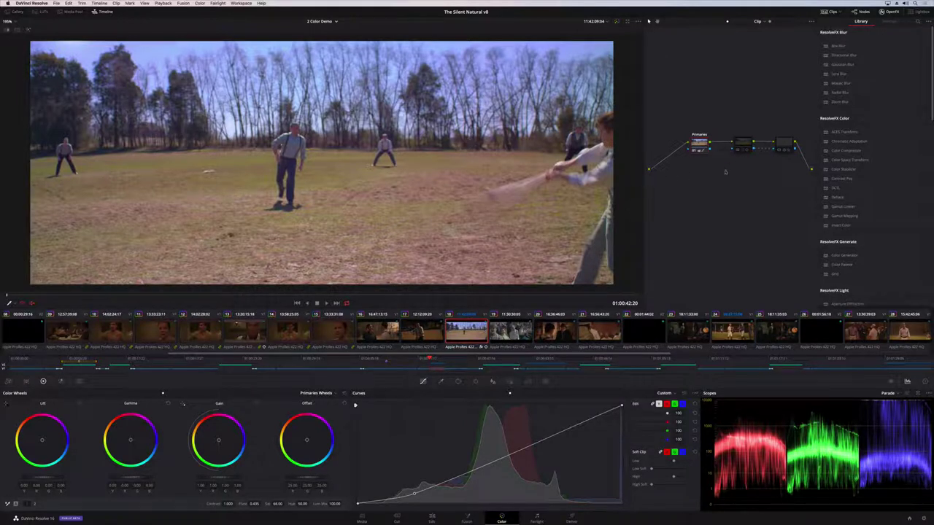
pyautogui.click(742, 148)
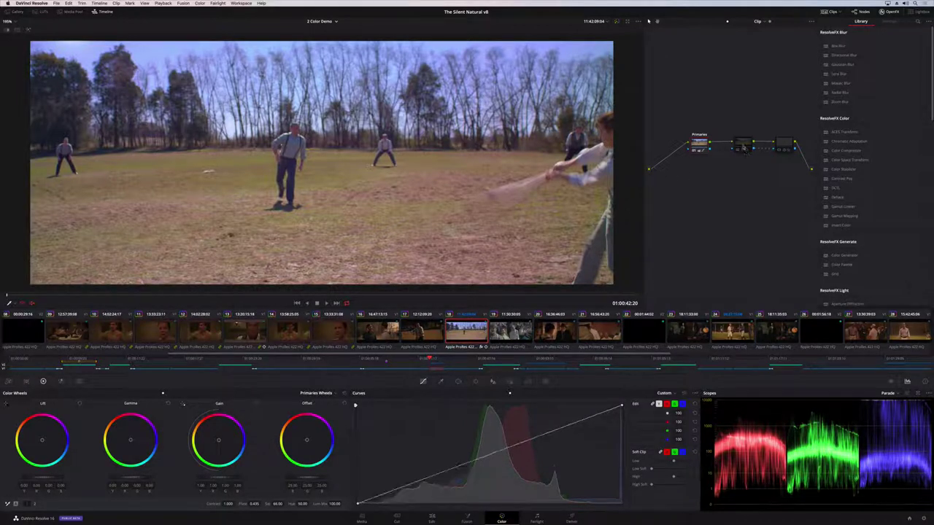
pyautogui.click(458, 380)
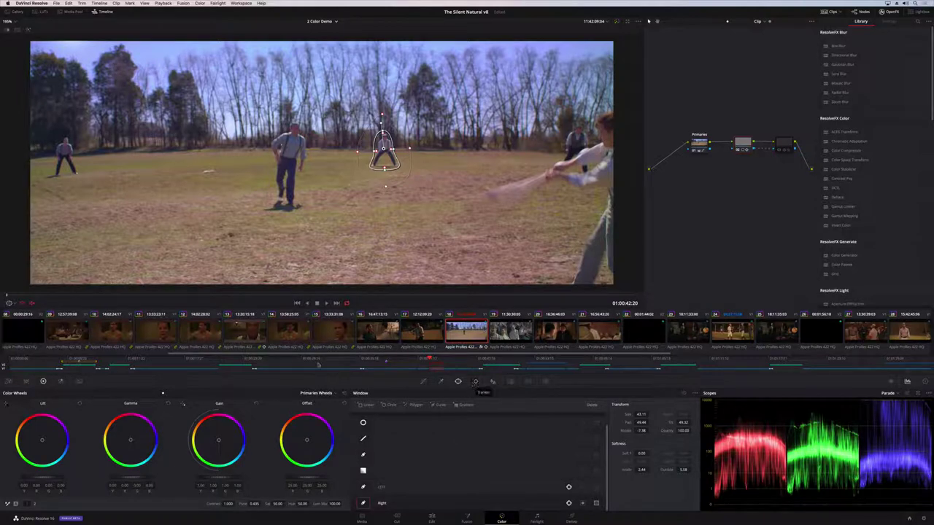
pyautogui.click(327, 303)
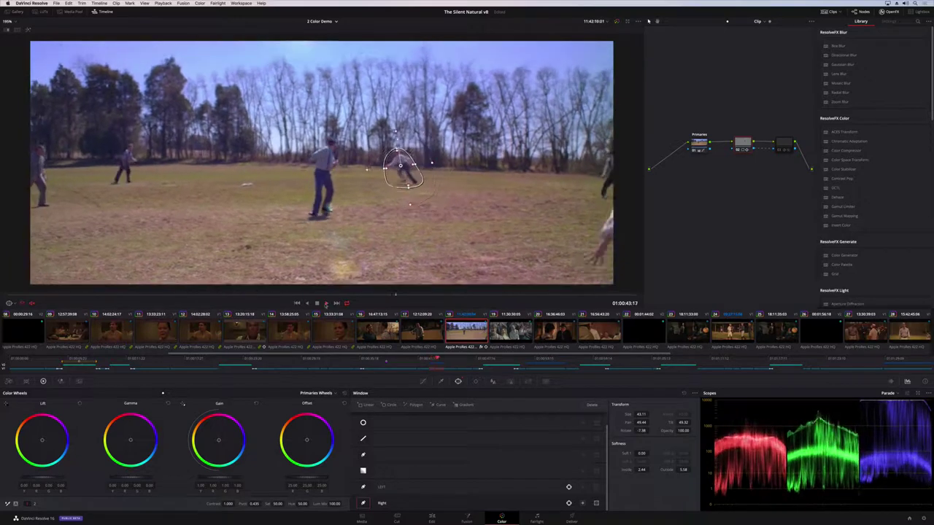
pyautogui.click(317, 303)
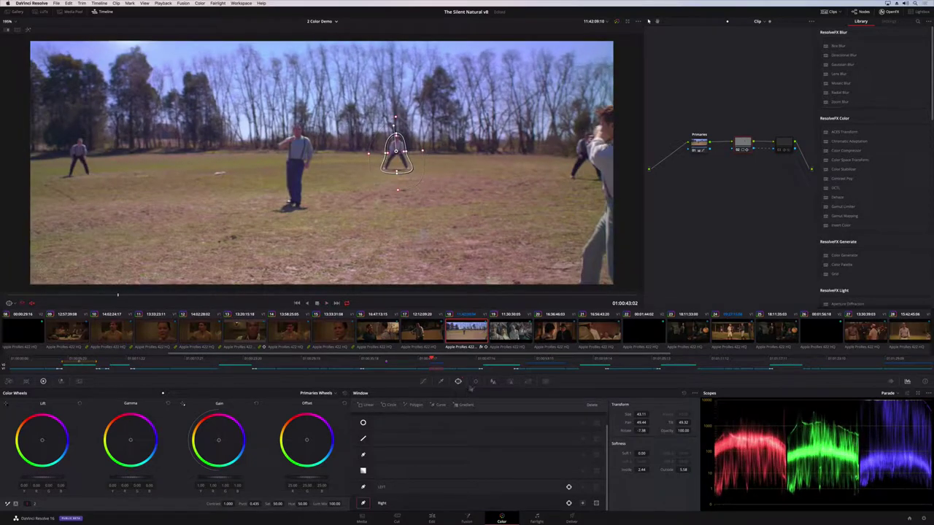
pyautogui.click(474, 381)
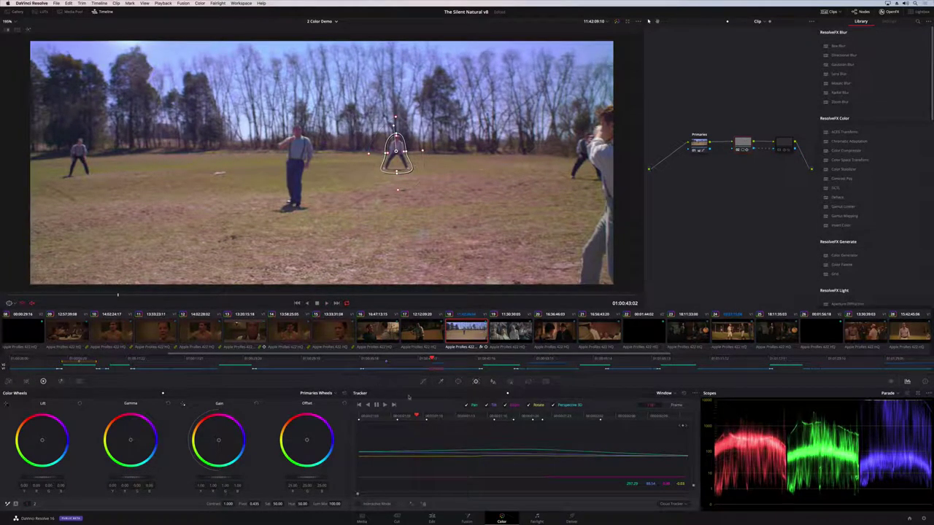
# Step: Play the clip with the third node's Object Removal mask overlay and run its Scene Analysis
pyautogui.click(783, 144)
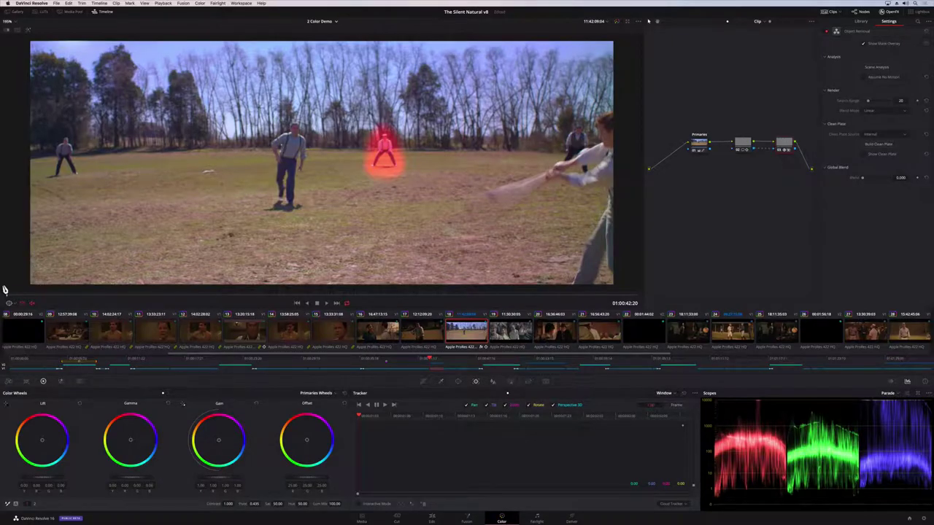
pyautogui.press('space')
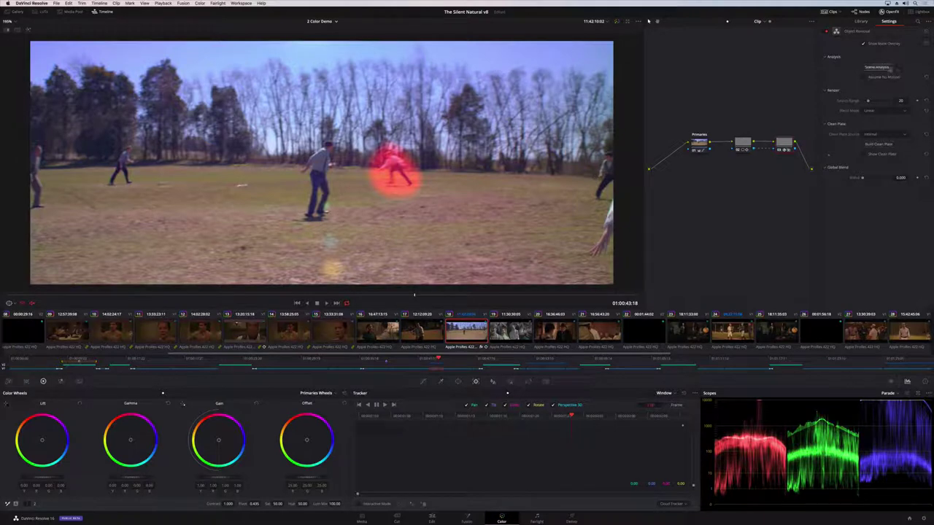
pyautogui.click(887, 68)
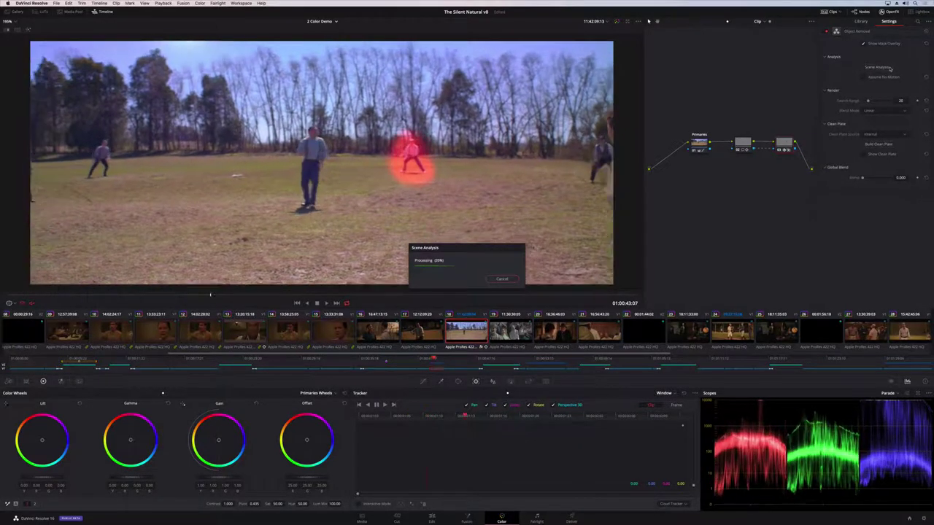
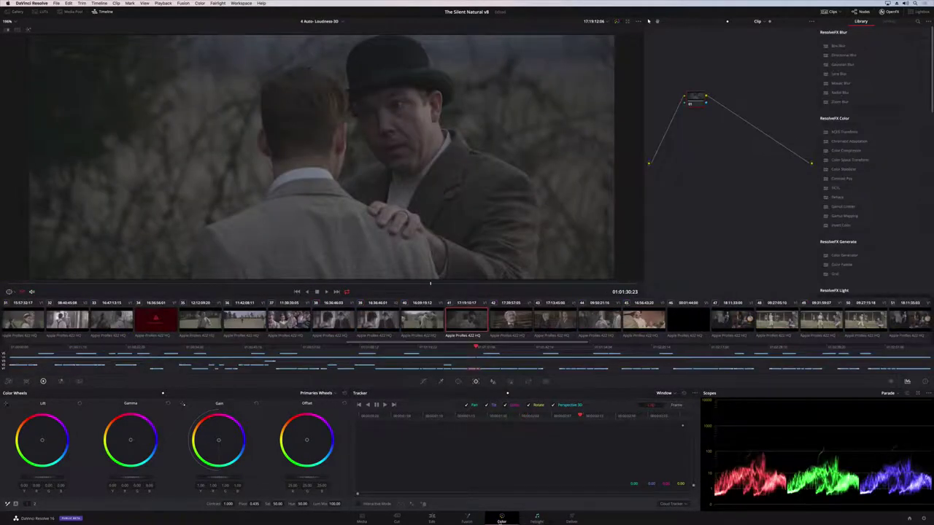
# Step: Switch to the Fairlight page, show the automation toolbar and display the available Automation commands
pyautogui.click(537, 518)
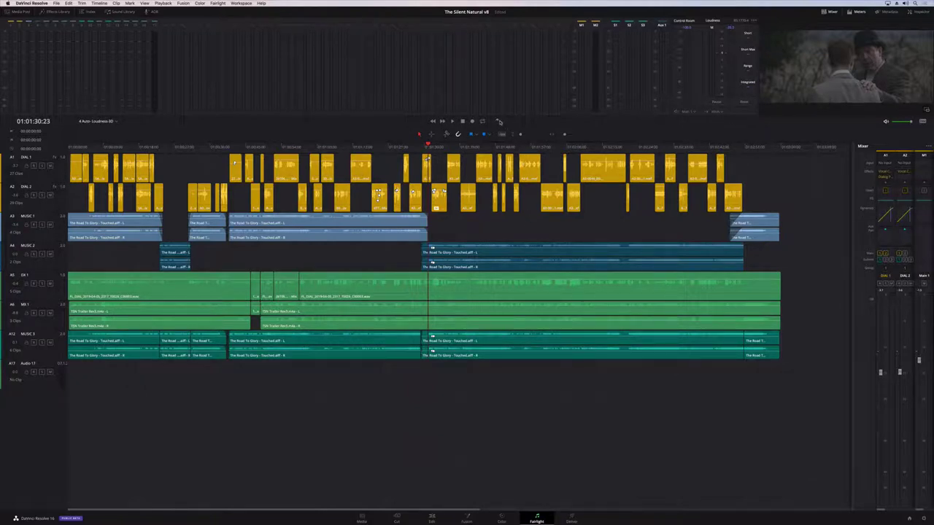
pyautogui.click(499, 121)
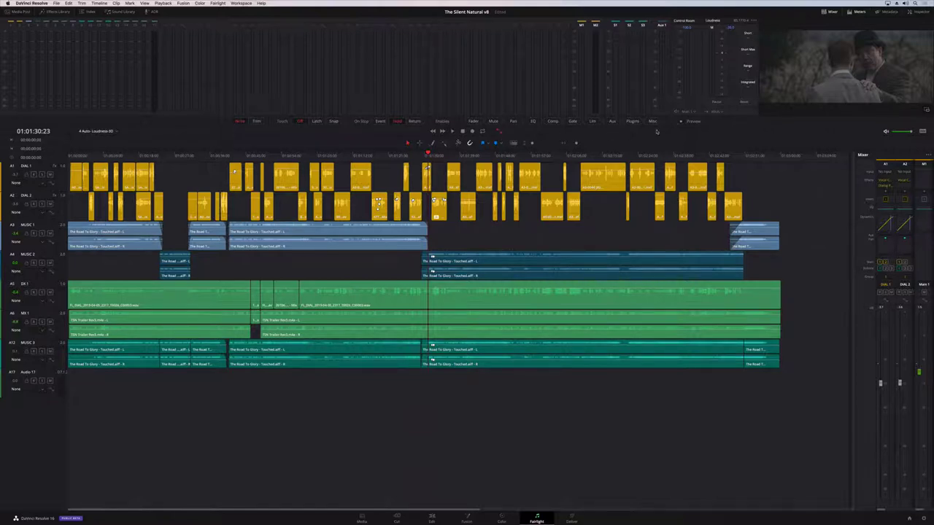
pyautogui.click(217, 2)
pyautogui.moveTo(260, 67)
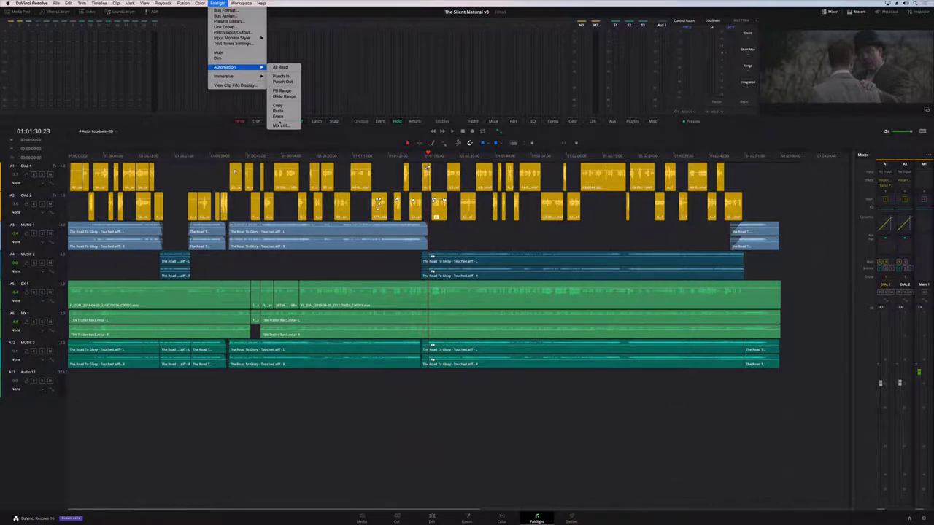
pyautogui.click(278, 124)
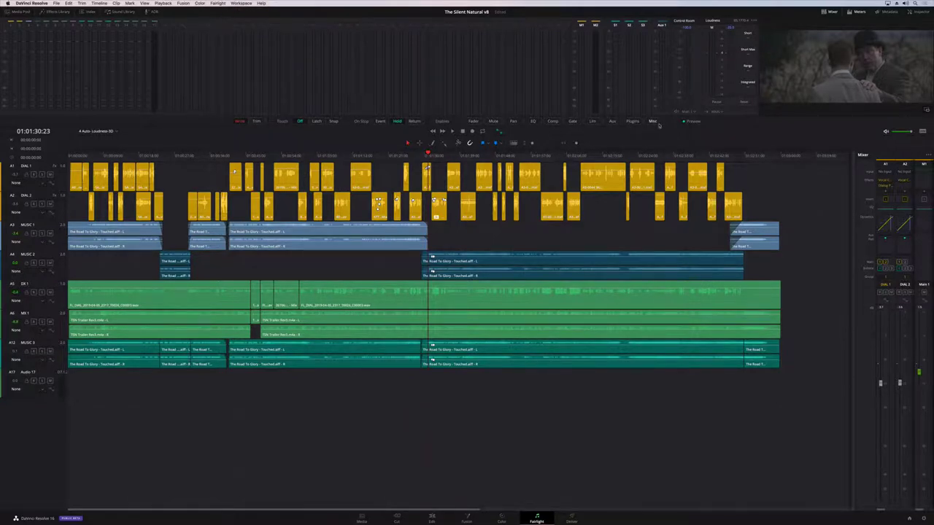
# Step: Toggle the automation Preview and widen the mixer to show the channel strips of more tracks
pyautogui.click(683, 121)
pyautogui.moveTo(852, 239); pyautogui.dragTo(617, 264)
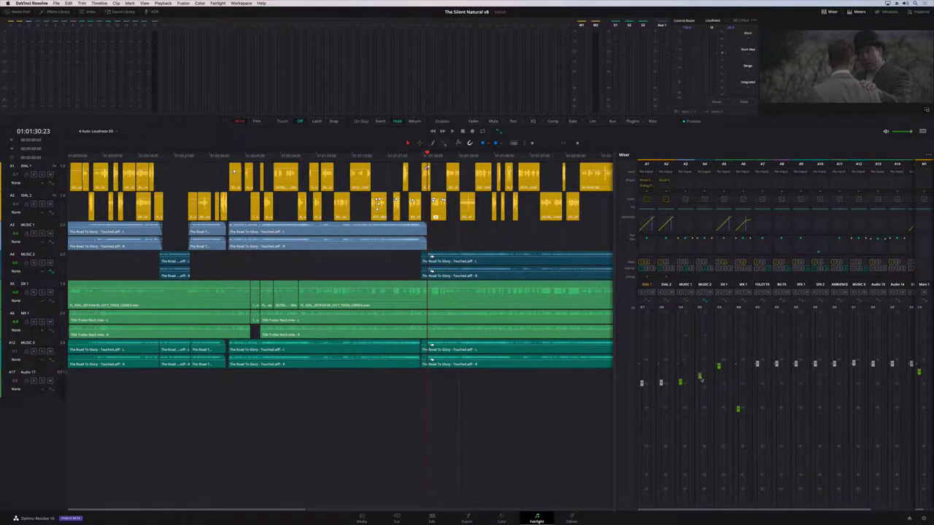
# Step: Reset the MUSIC 2 fader to 0.0 and show the Fader Level automation curves on the MUSIC 1 and DX 1 tracks
pyautogui.click(700, 381)
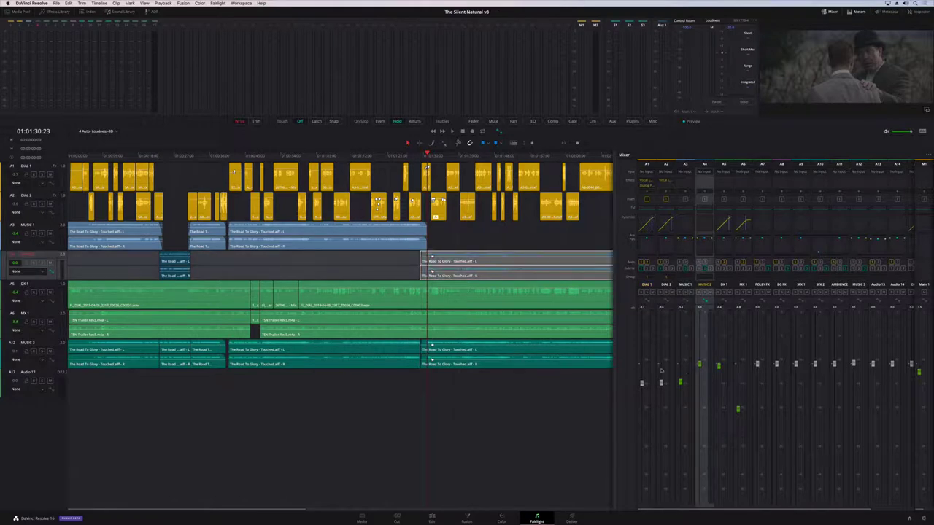
pyautogui.click(595, 395)
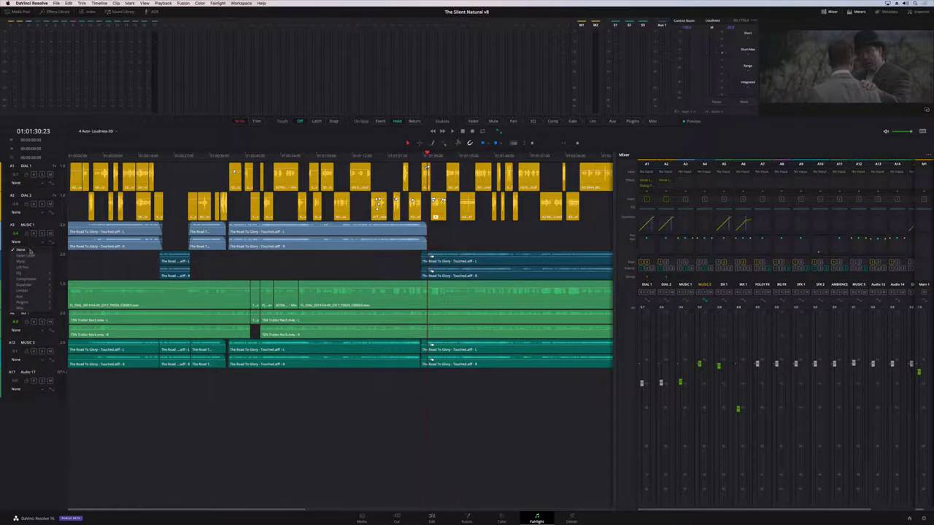
pyautogui.click(32, 259)
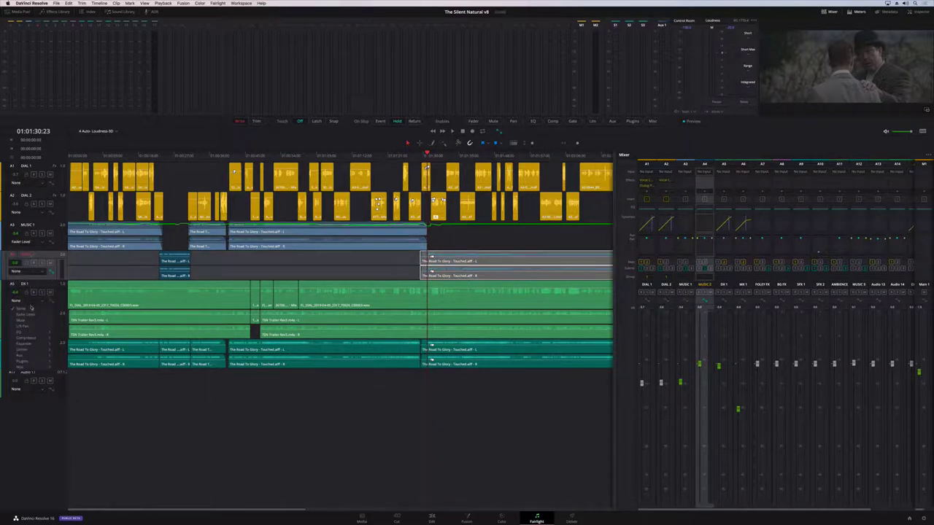
pyautogui.click(32, 310)
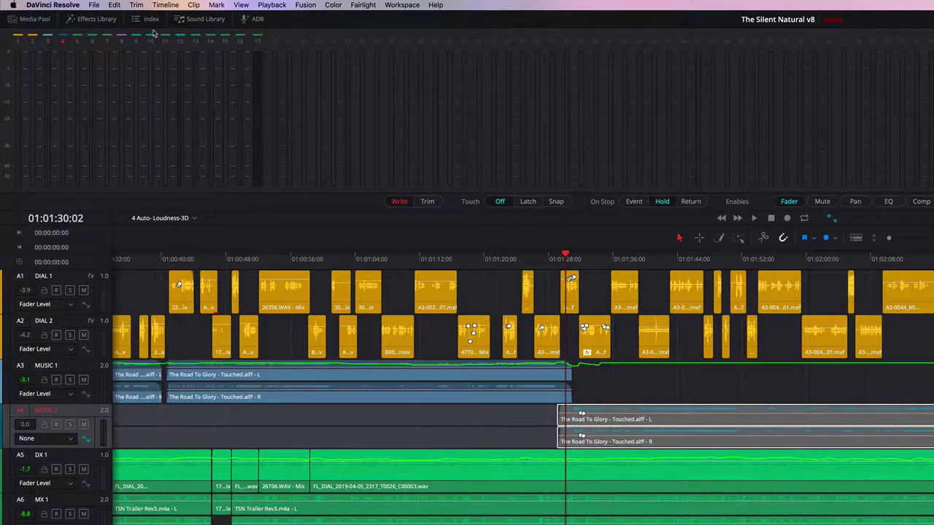
# Step: Open the track Index and show the Main 1, DIAL, FX and Group 1 tracks in the timeline
pyautogui.click(91, 12)
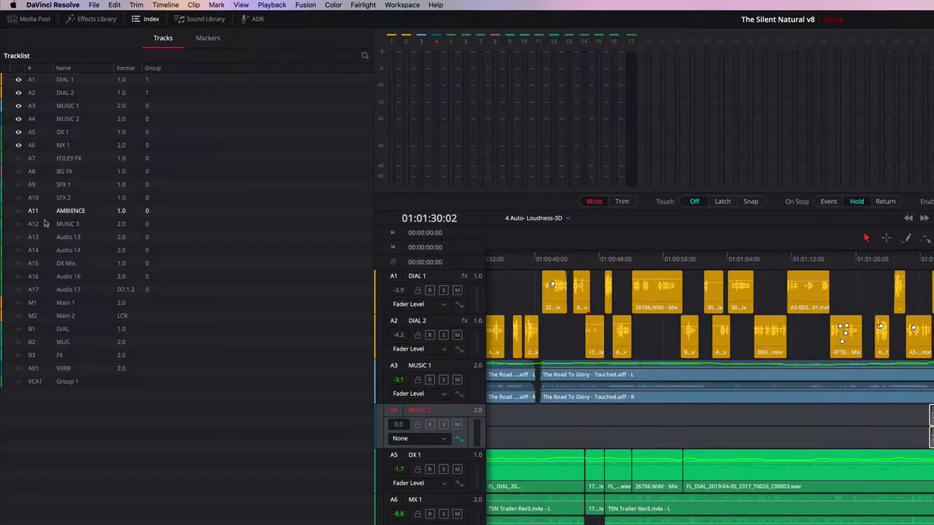
pyautogui.click(19, 302)
pyautogui.click(18, 355)
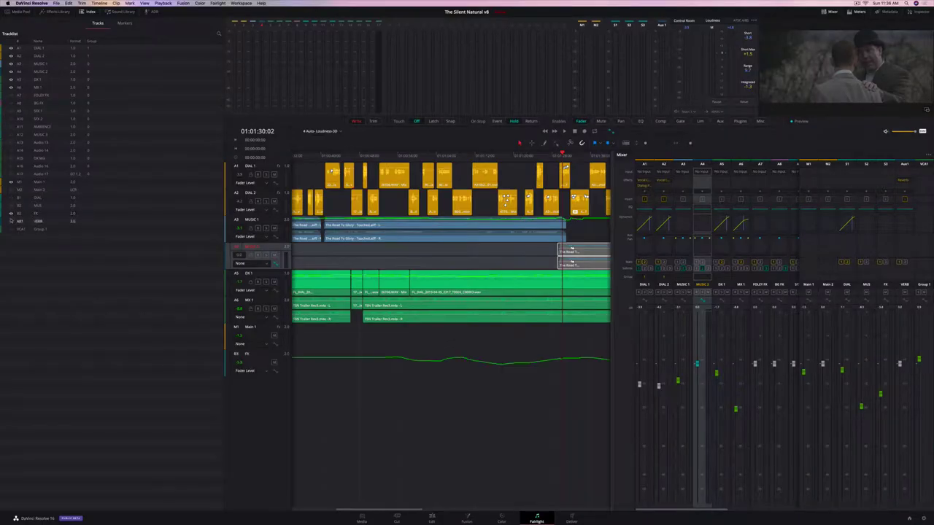
pyautogui.click(11, 229)
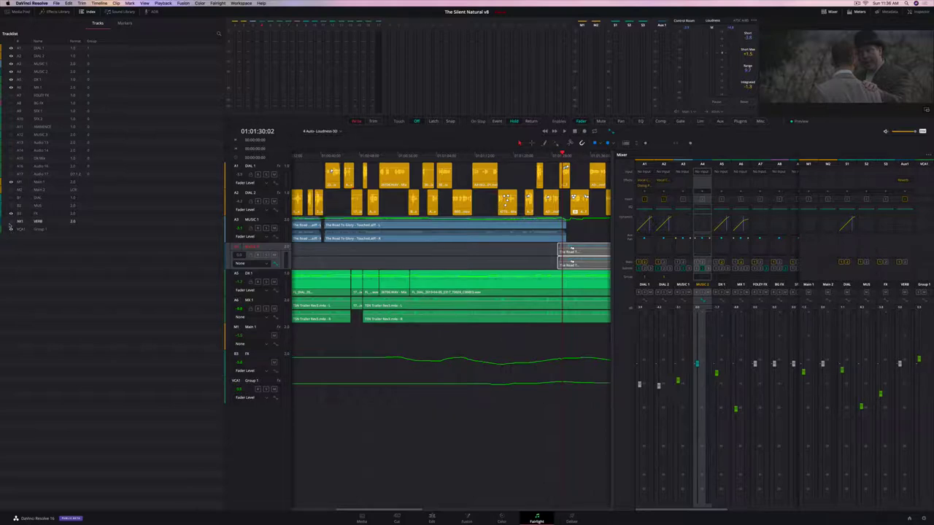
pyautogui.click(11, 198)
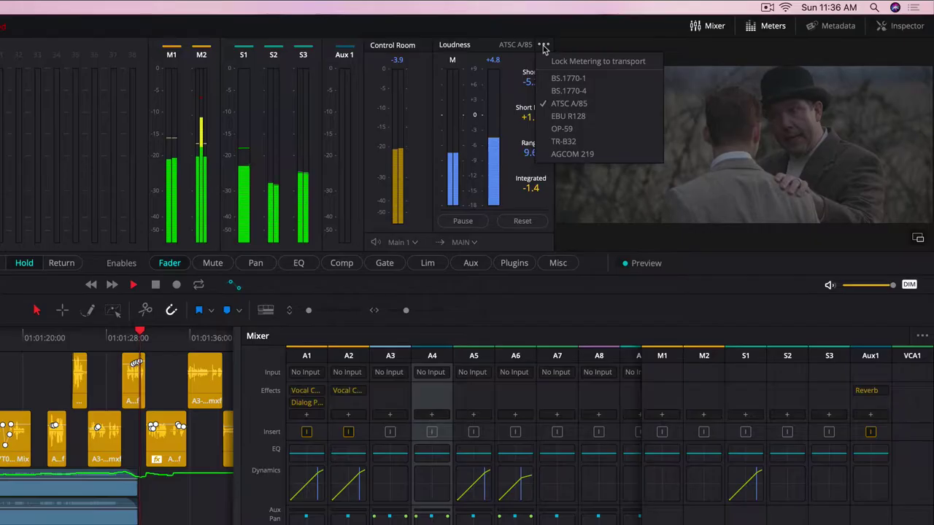
# Step: Set the loudness meter standard to BS.1770-4, and enlarge the Main 1 track to turn on its Loudness History
pyautogui.click(755, 21)
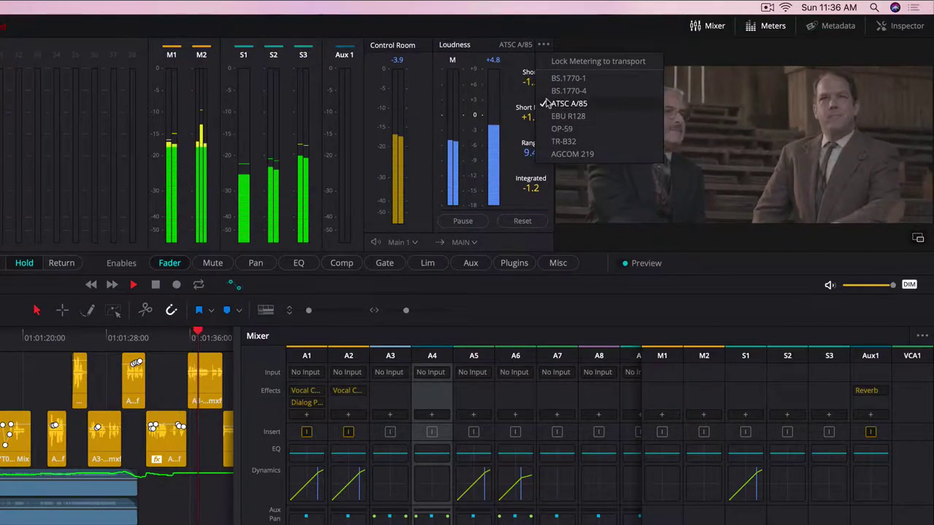
pyautogui.click(547, 90)
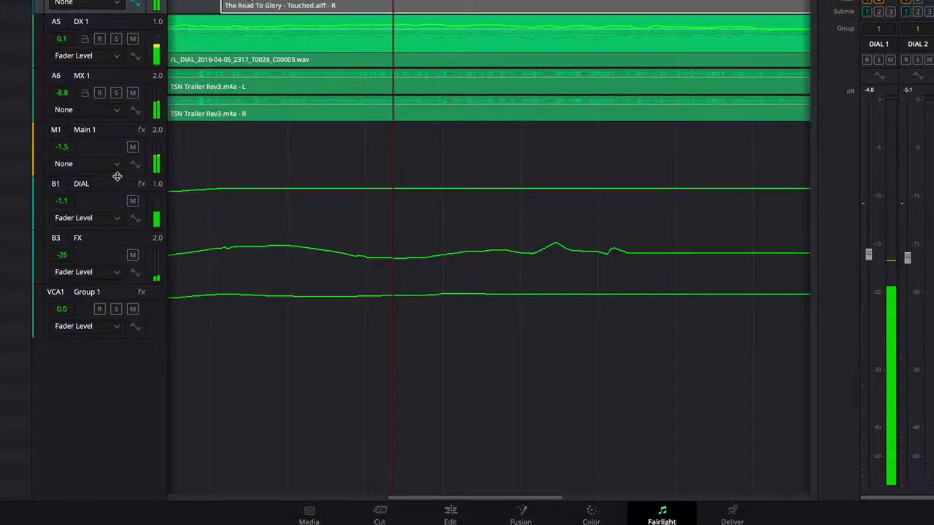
pyautogui.moveTo(264, 349); pyautogui.dragTo(265, 385)
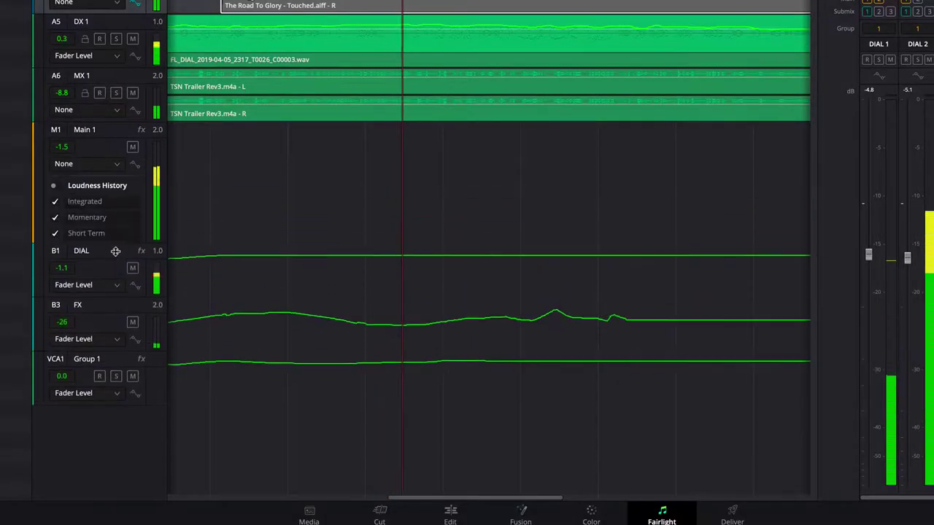
pyautogui.moveTo(116, 251); pyautogui.dragTo(115, 282)
pyautogui.click(53, 186)
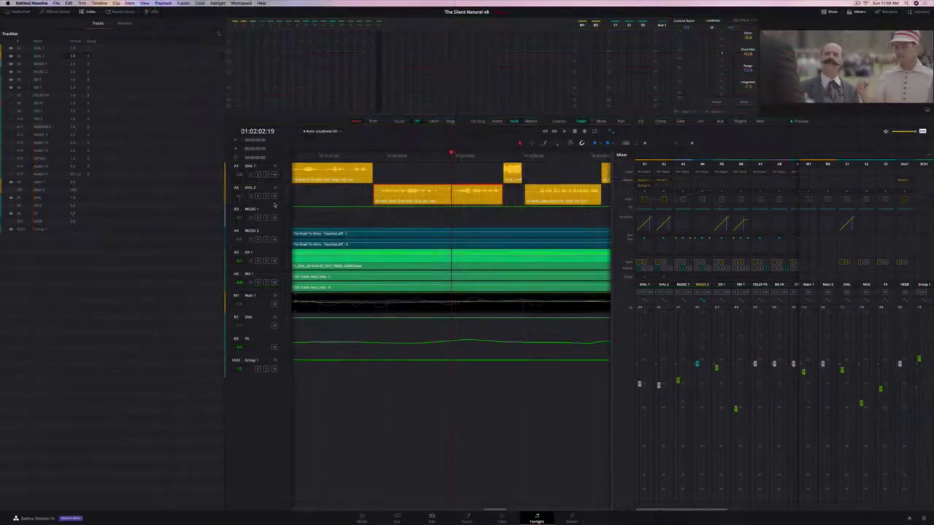
# Step: Increase the track height, lower the level of the DIAL 2 clip under the playhead, and normalize that clip using the ATSC A/85 mode
pyautogui.click(646, 145)
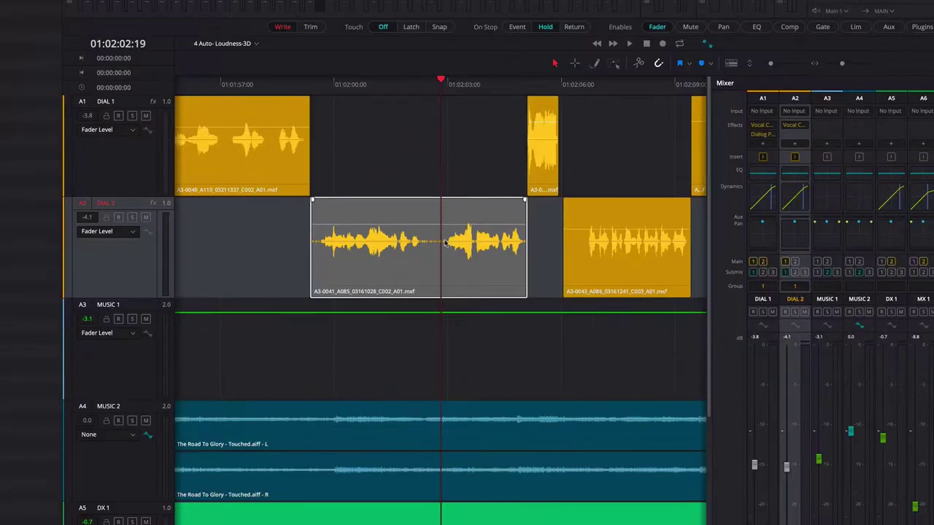
pyautogui.moveTo(449, 248); pyautogui.dragTo(449, 241)
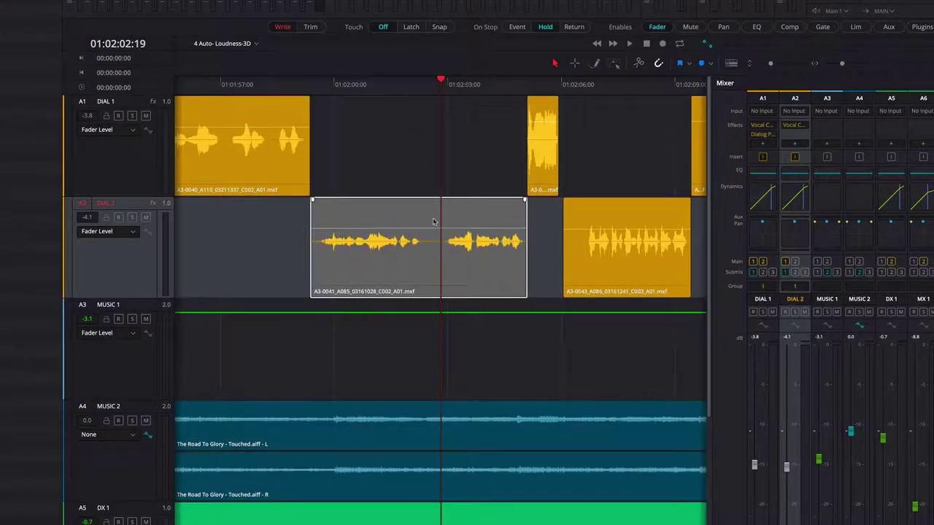
pyautogui.rightClick(442, 260)
pyautogui.click(450, 344)
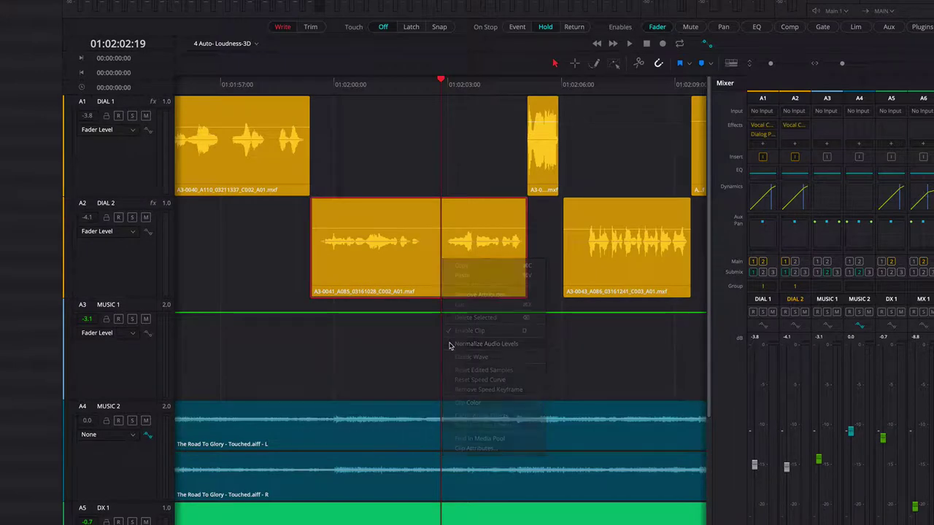
pyautogui.click(495, 126)
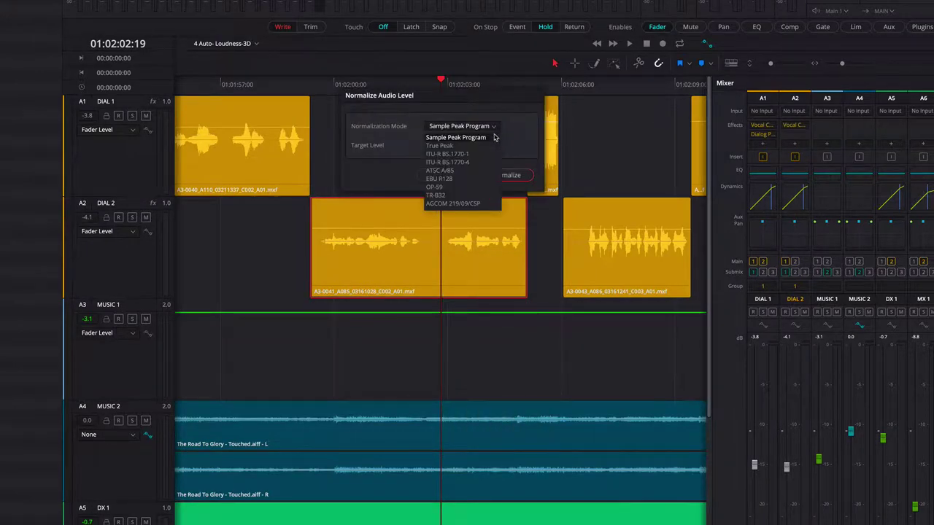
pyautogui.click(479, 170)
pyautogui.click(504, 176)
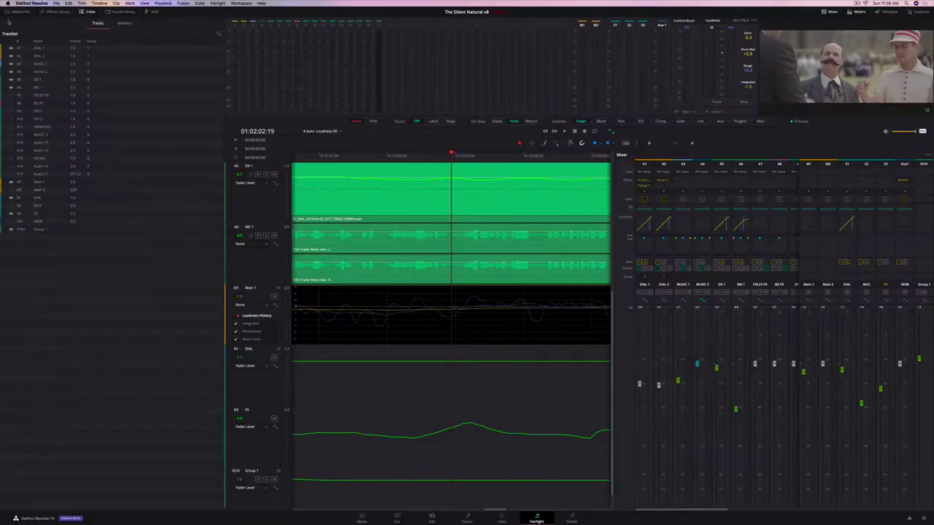
# Step: Import Yellow River_AAF Export from DOP Mix_190402.aaf into the Media Pool as a timeline, keeping the offered load options
pyautogui.click(22, 12)
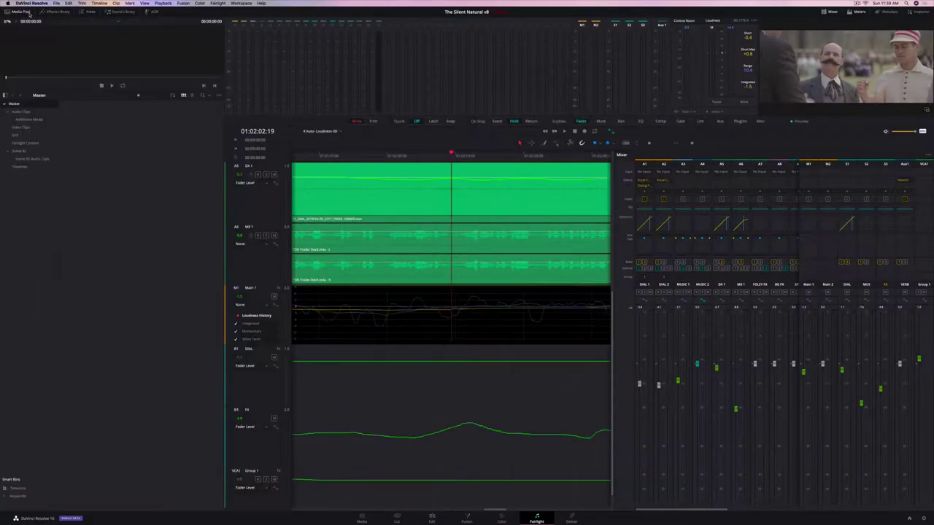
pyautogui.rightClick(173, 425)
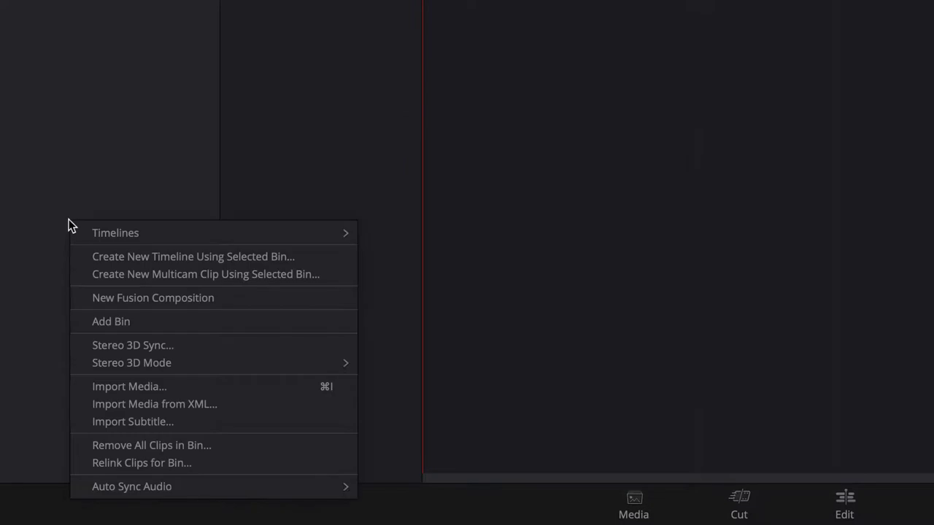
pyautogui.moveTo(239, 232)
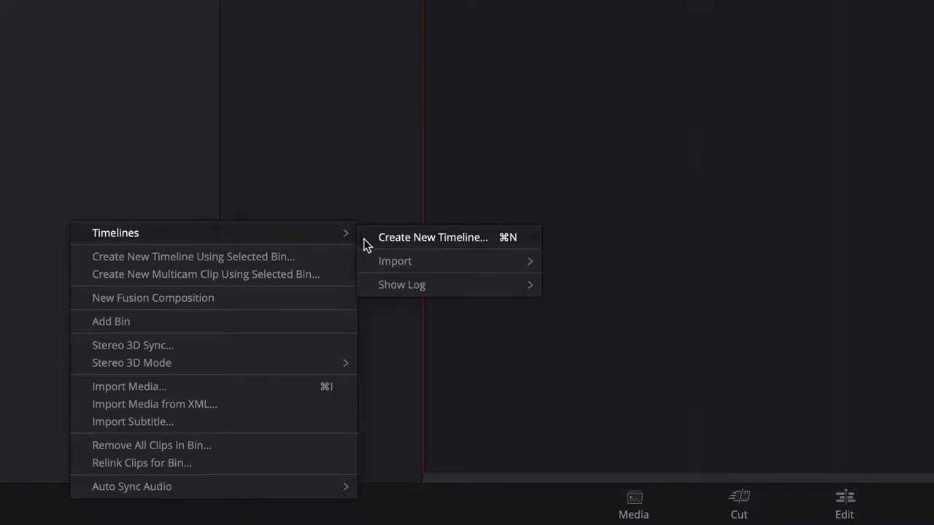
pyautogui.moveTo(462, 267)
pyautogui.click(553, 267)
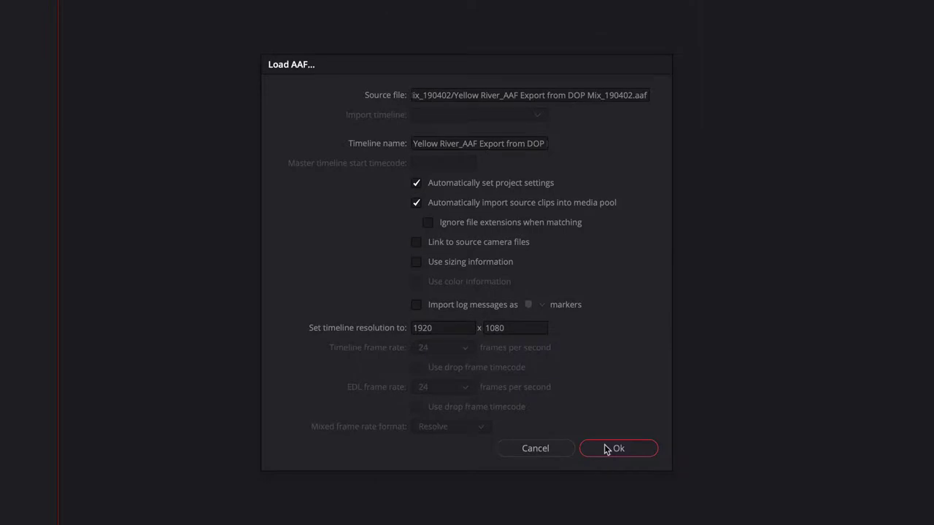
pyautogui.click(606, 449)
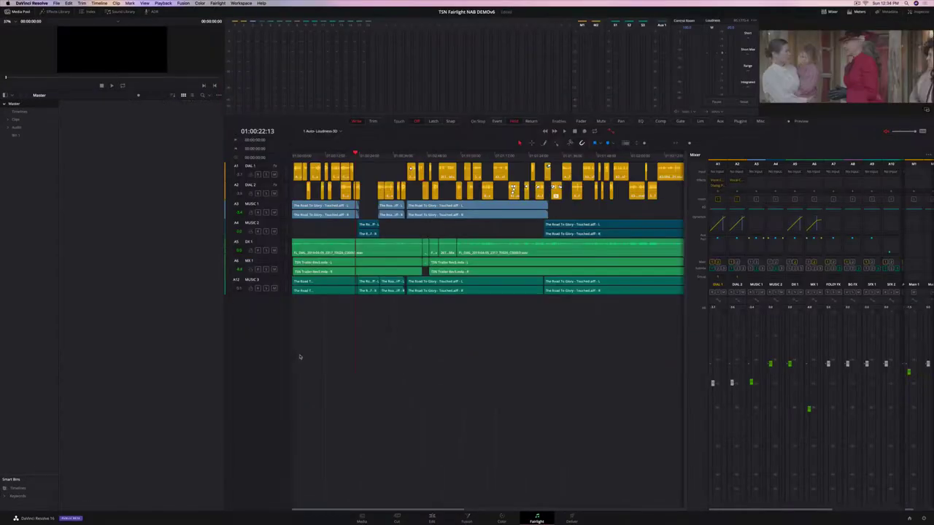
# Step: Enable Dolby Atmos in the Fairlight section of the project settings and save the settings
pyautogui.hotkey('shift', '9')
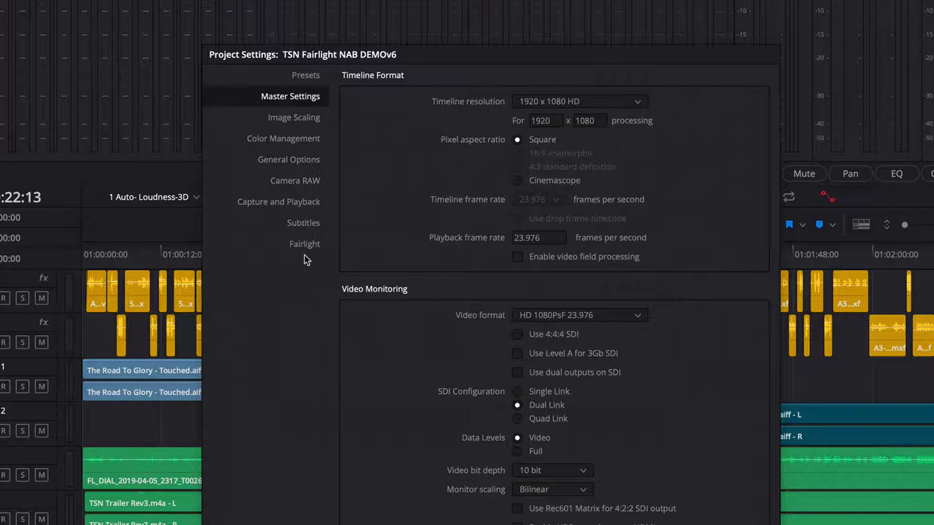
pyautogui.click(387, 151)
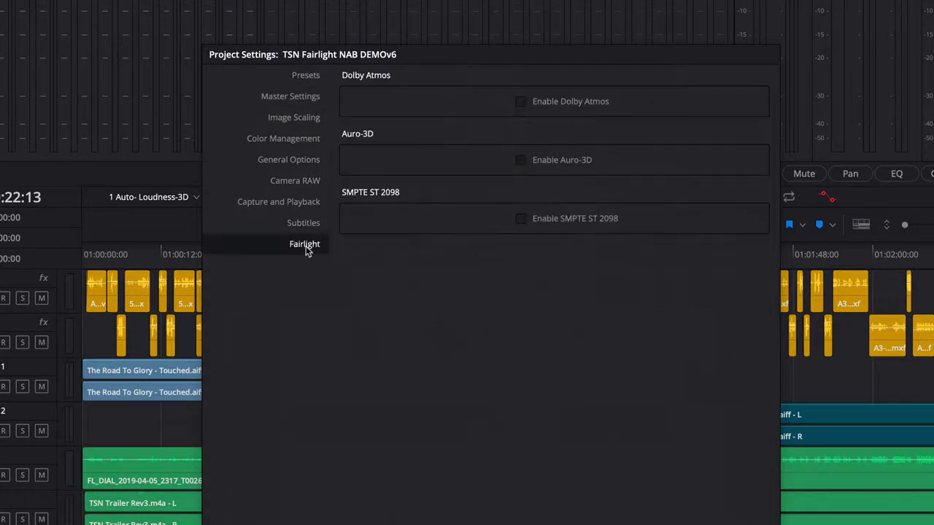
pyautogui.click(521, 102)
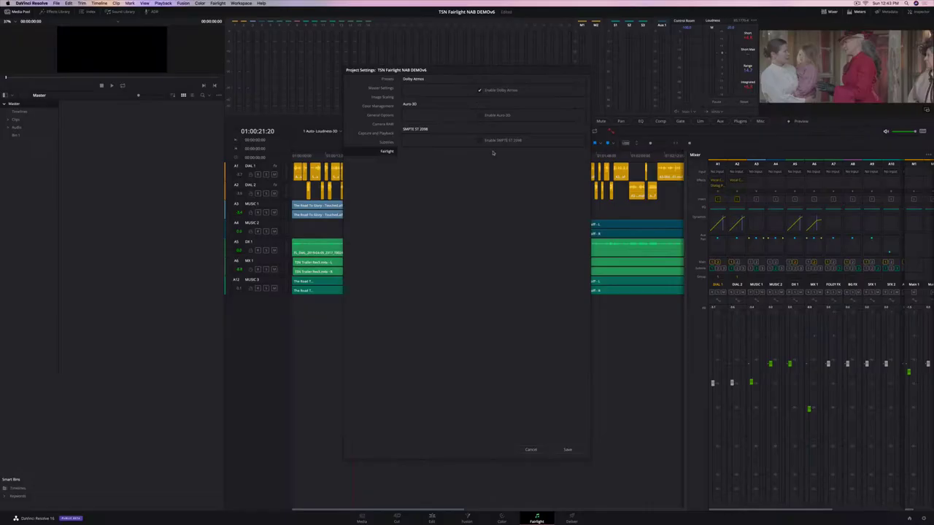
pyautogui.click(560, 450)
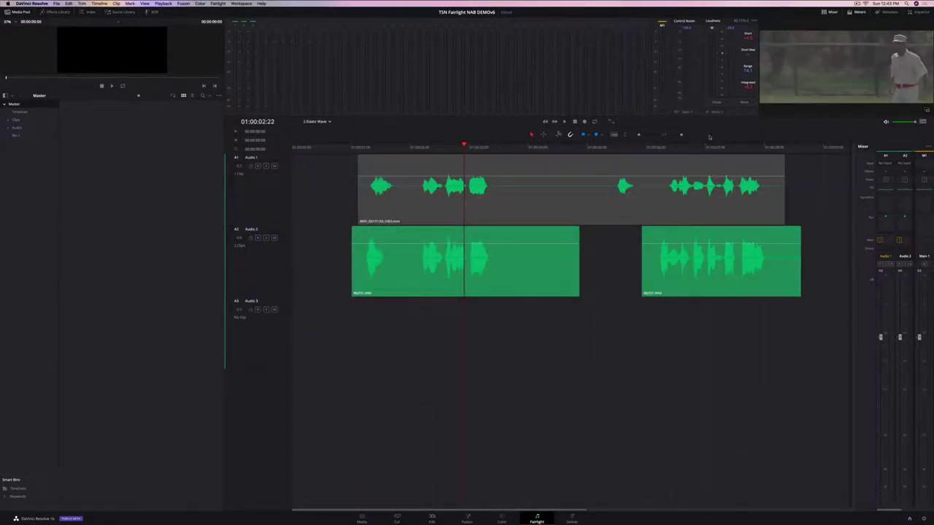
# Step: Detach the viewer into a floating window and enable Elastic Wave on the first 88JT01.WAV clip of Audio 2
pyautogui.click(925, 111)
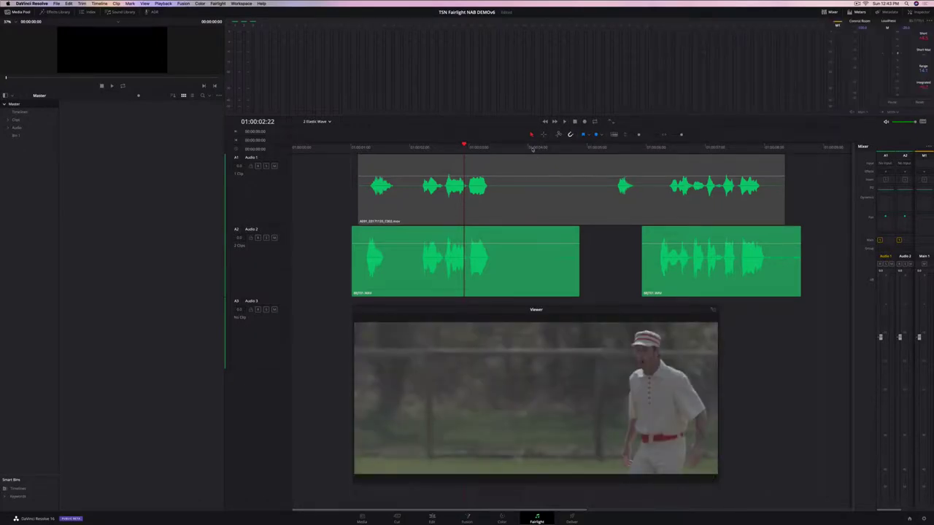
pyautogui.click(532, 147)
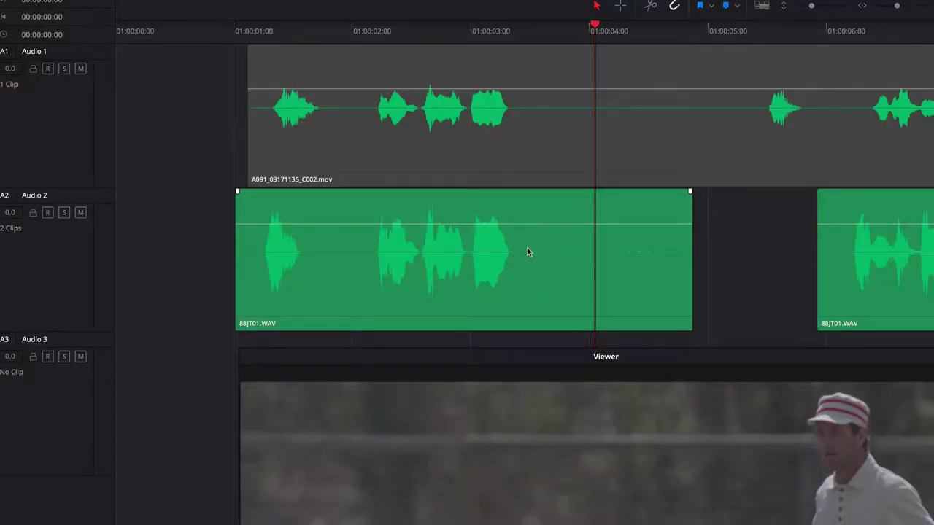
pyautogui.rightClick(499, 262)
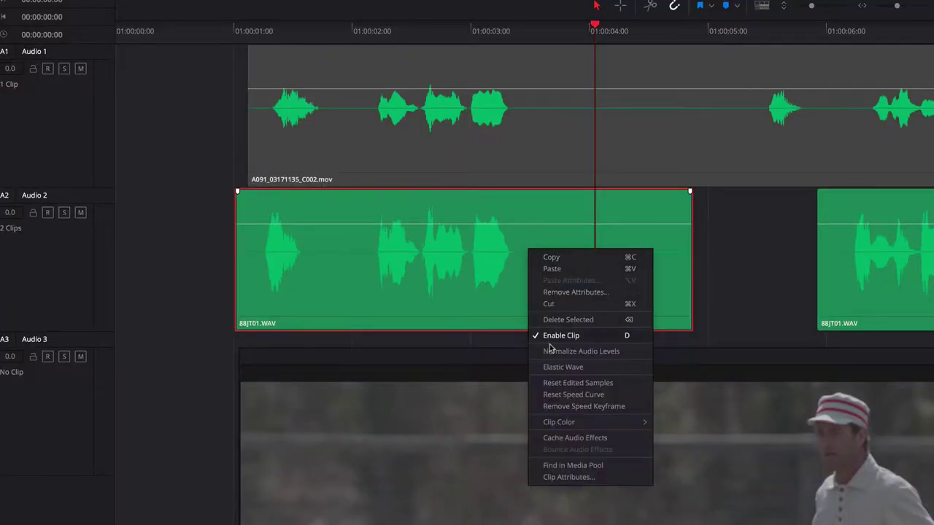
pyautogui.click(550, 368)
# Step: Add five Elastic Wave keyframes at the word boundaries of the first 88JT01.WAV clip, from the last word back to the first
pyautogui.moveTo(513, 295)
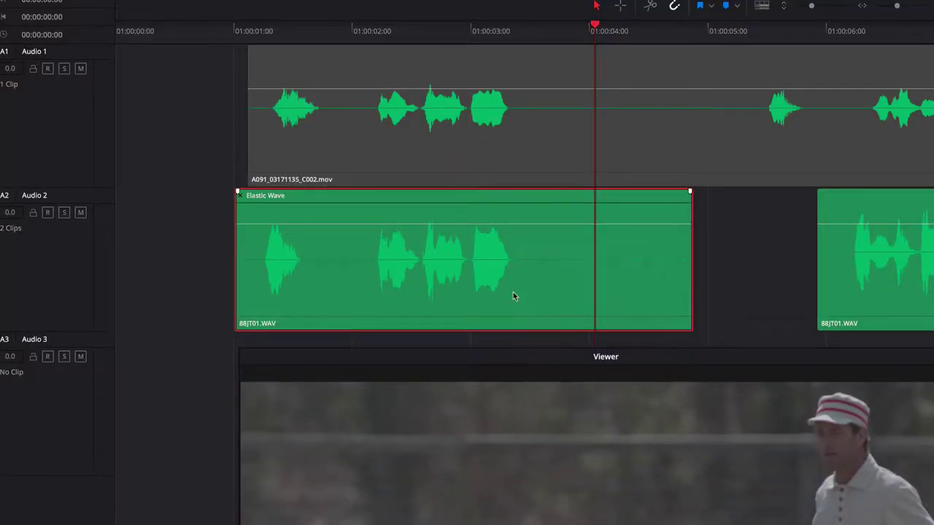
pyautogui.click(520, 277)
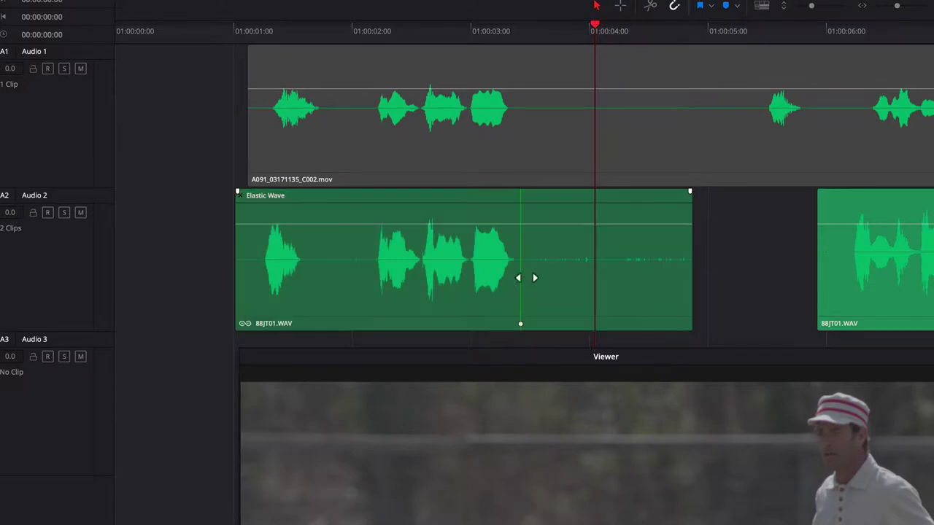
pyautogui.click(469, 279)
pyautogui.click(418, 287)
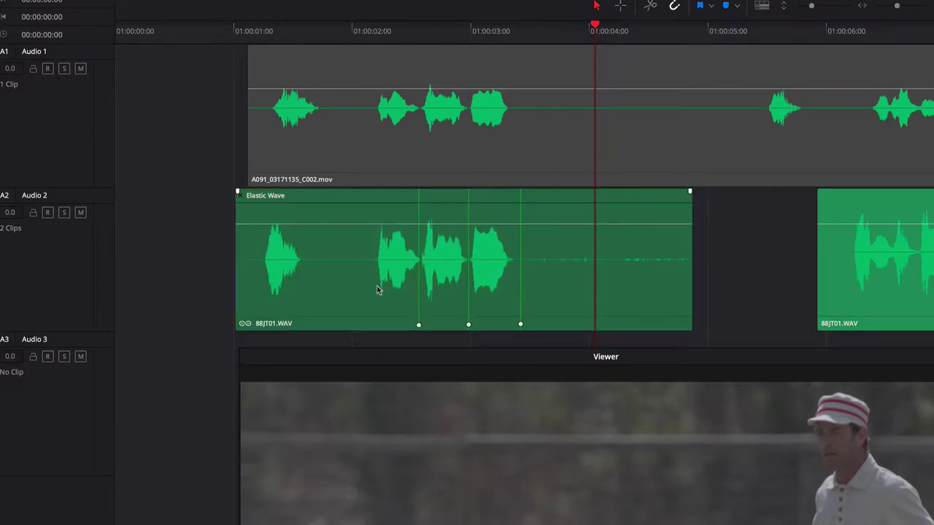
pyautogui.click(375, 289)
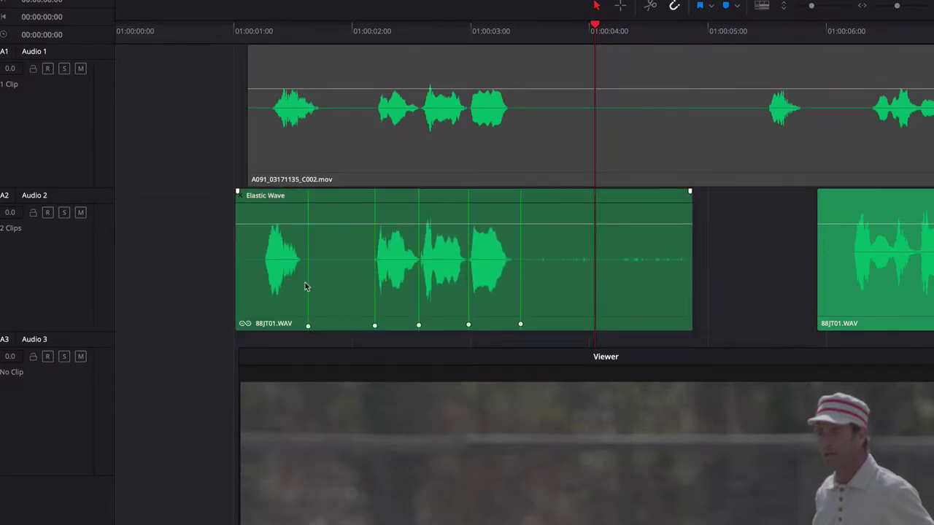
pyautogui.click(310, 286)
# Step: Stretch the clip's first word to line up with the Audio 1 waveform, and add and adjust a keyframe just before that word
pyautogui.moveTo(315, 287); pyautogui.dragTo(333, 286)
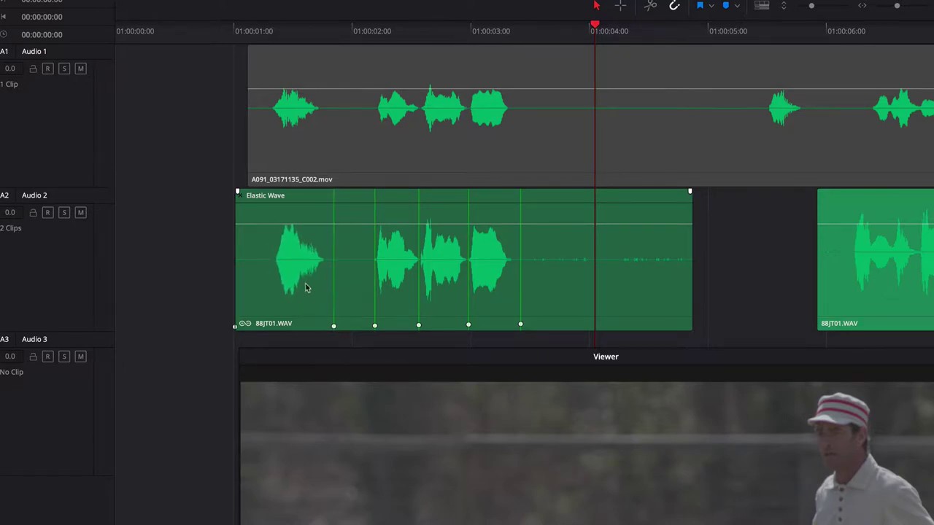
pyautogui.click(277, 291)
pyautogui.moveTo(277, 290); pyautogui.dragTo(277, 288)
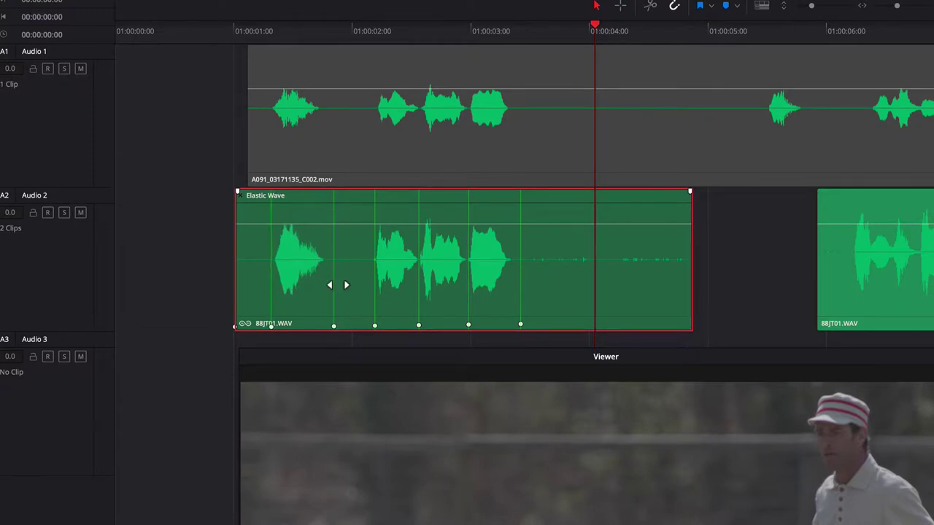
# Step: Fine-tune the Elastic Wave keyframe after the first word of the Audio 2 clip and play the retimed line from its start
pyautogui.moveTo(336, 286); pyautogui.dragTo(333, 285)
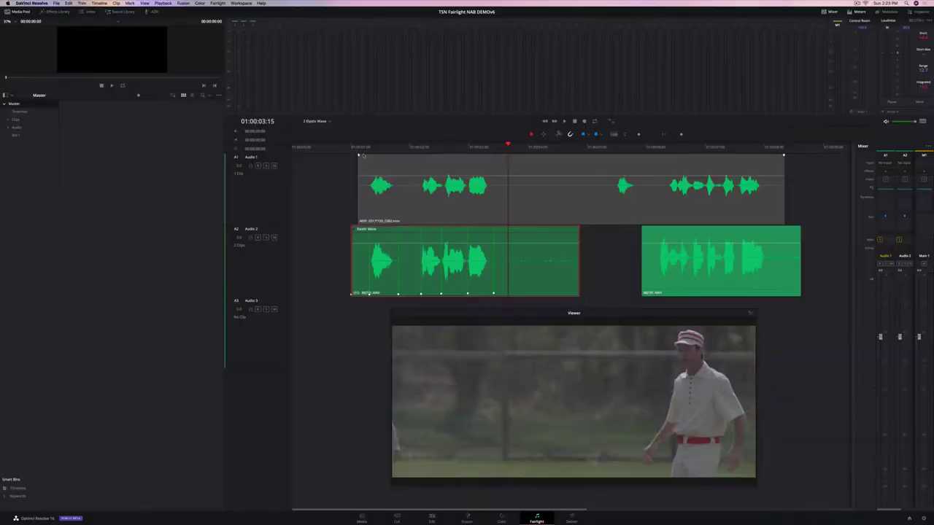
pyautogui.click(229, 30)
pyautogui.press('space')
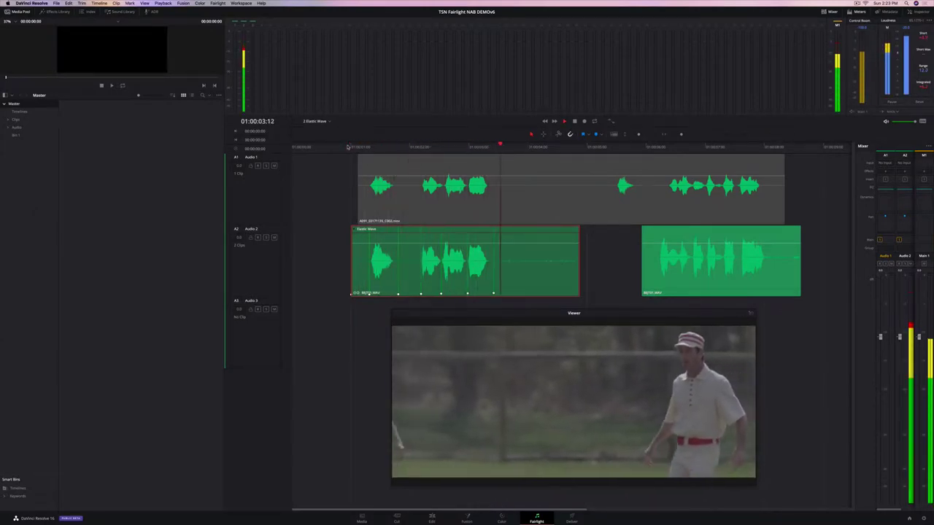
pyautogui.press('space')
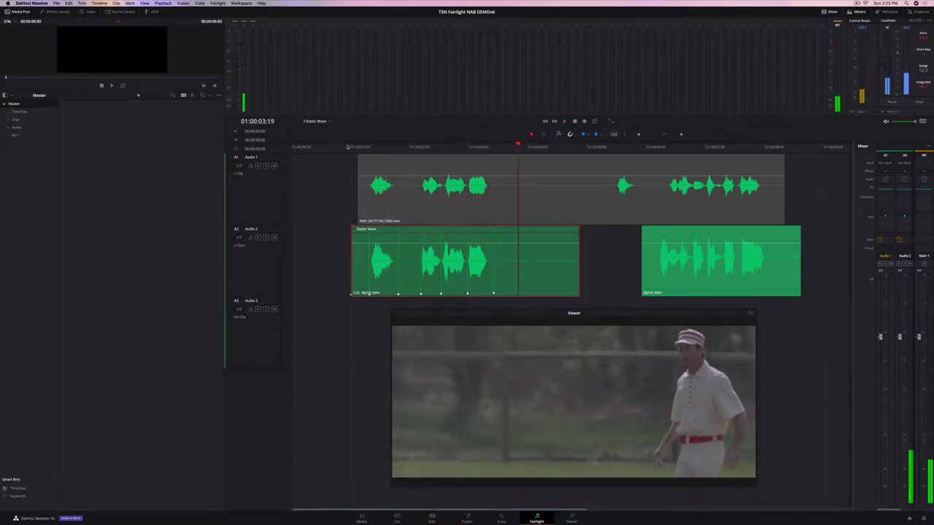
# Step: Add the Foley Sampler effect from FairlightFX to the Audio 3 track
pyautogui.click(68, 14)
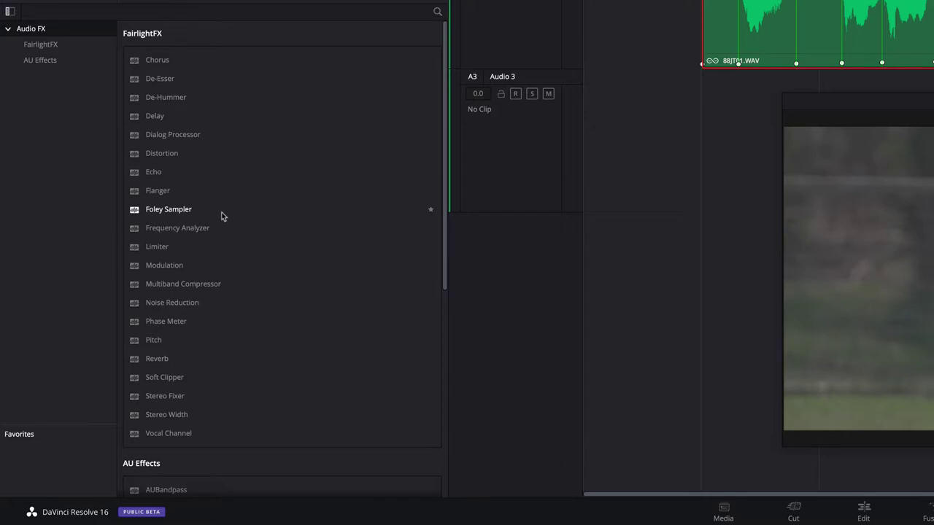
pyautogui.moveTo(138, 214); pyautogui.dragTo(484, 153)
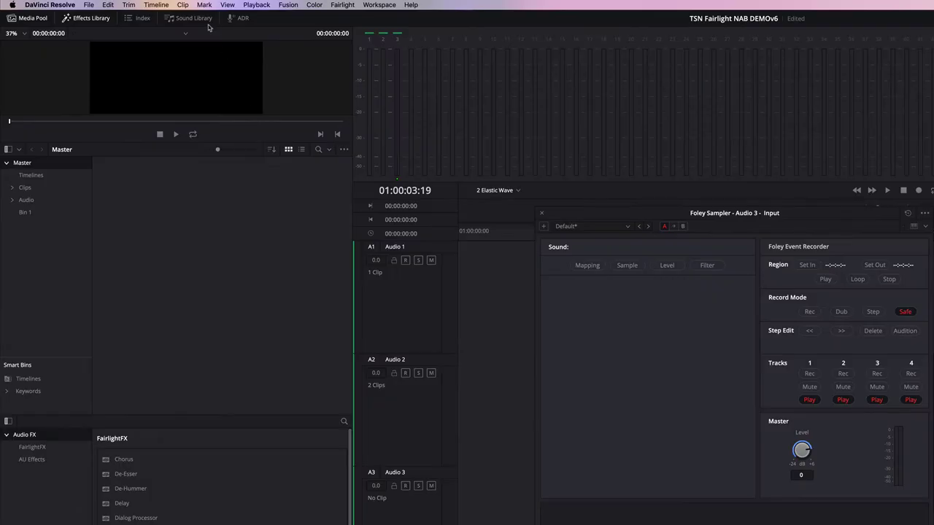
# Step: Search the sound library for "hit", load the Golf Club Hit Impact Glass sound into the Foley Sampler and audition a note
pyautogui.click(128, 12)
pyautogui.click(203, 52)
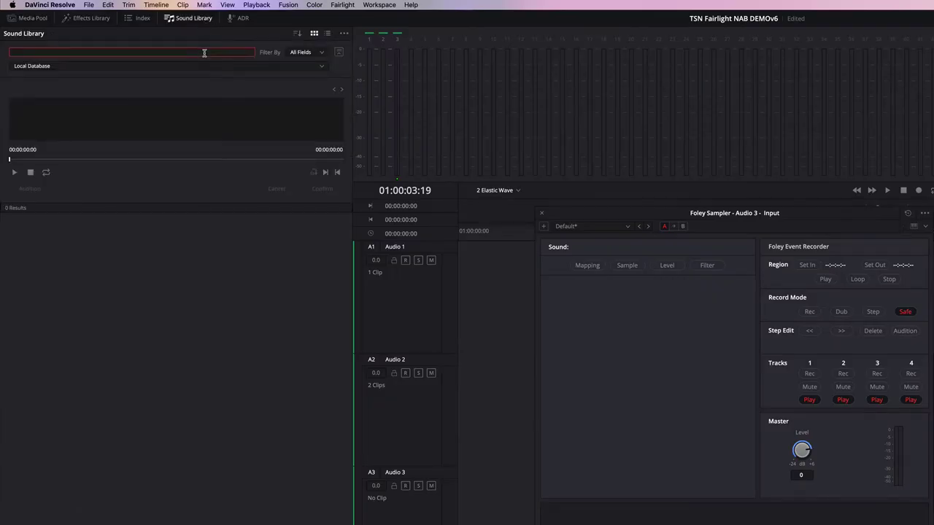
pyautogui.write('hit')
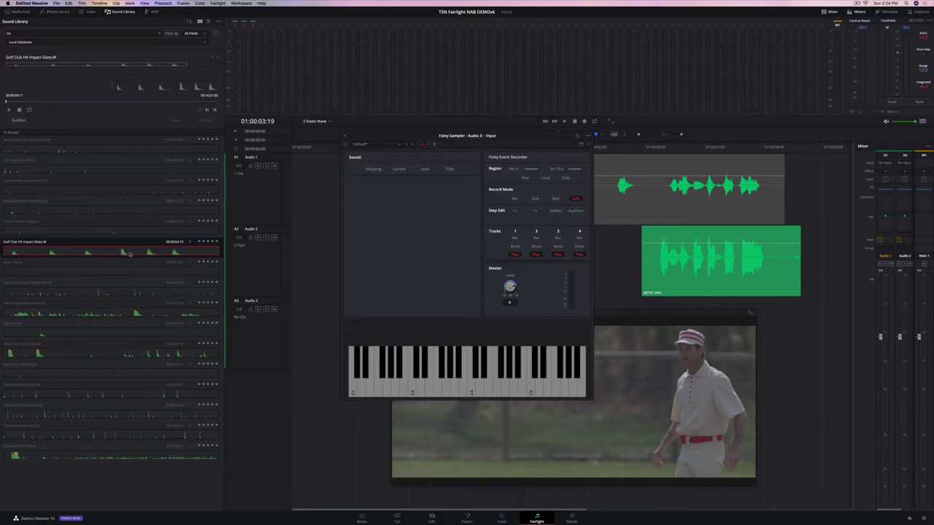
pyautogui.moveTo(278, 303); pyautogui.dragTo(351, 311)
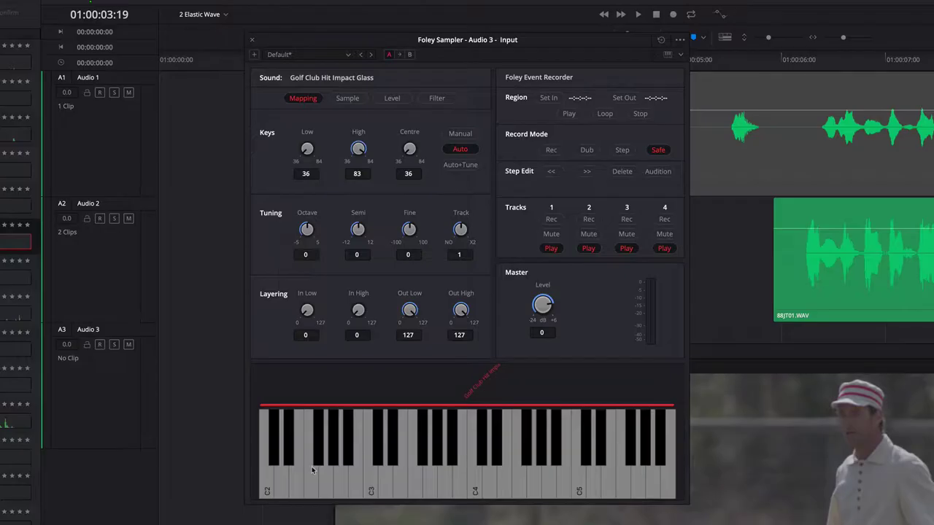
pyautogui.click(378, 378)
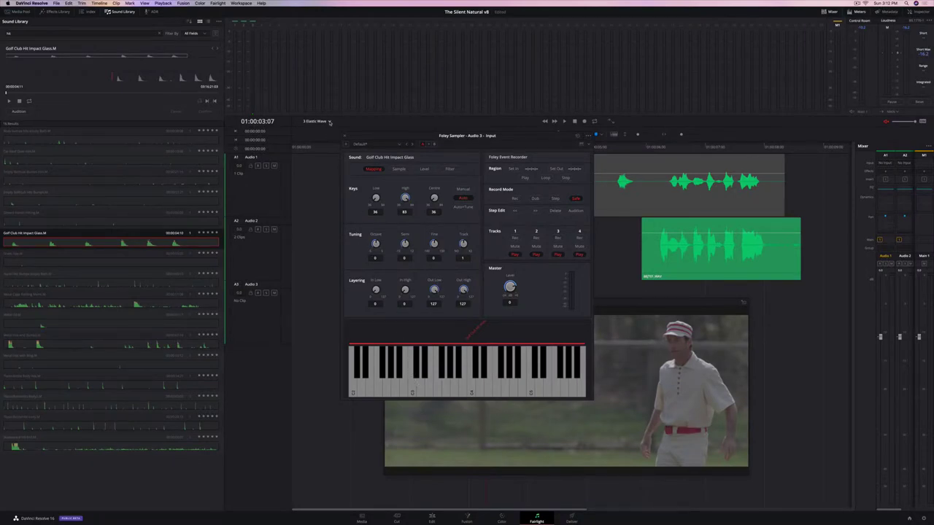
# Step: Switch to the 2 Color Demo timeline and show it on the Cut page with the media pool, the Edit page and the Color page
pyautogui.click(330, 121)
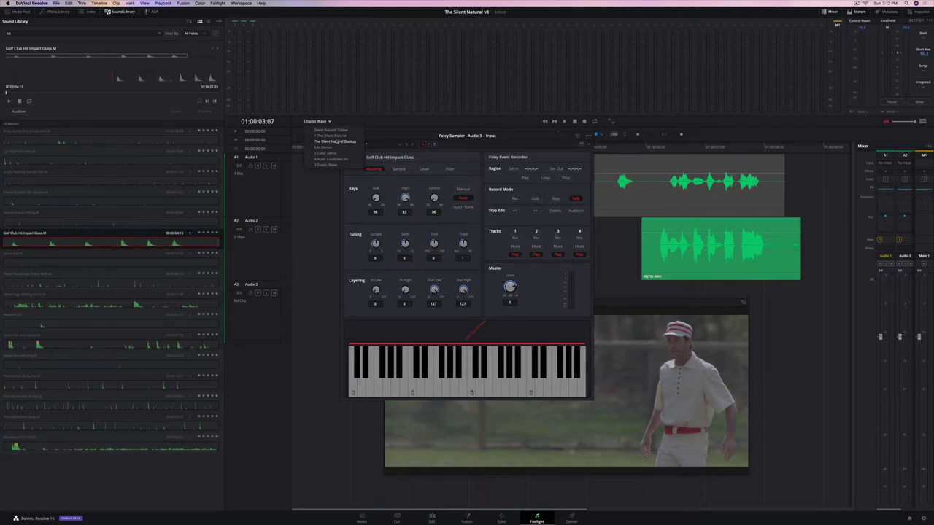
pyautogui.click(335, 153)
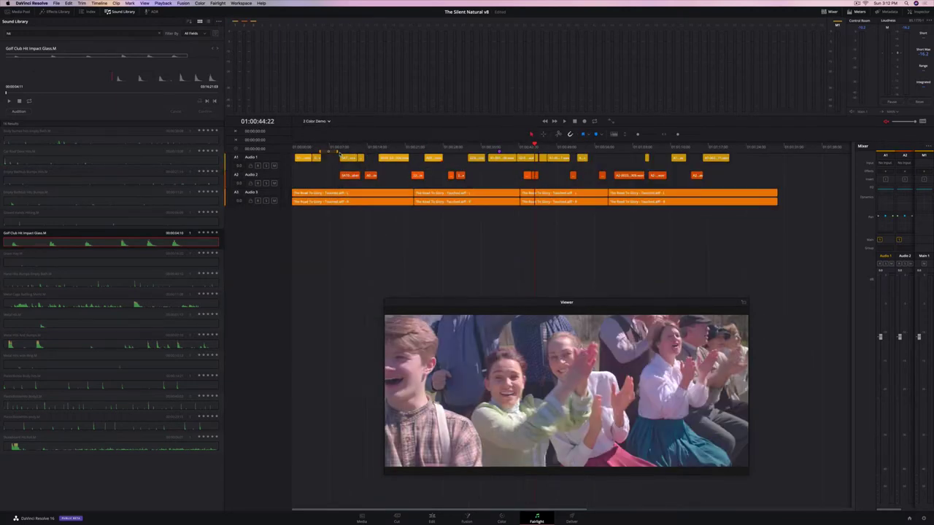
pyautogui.click(396, 518)
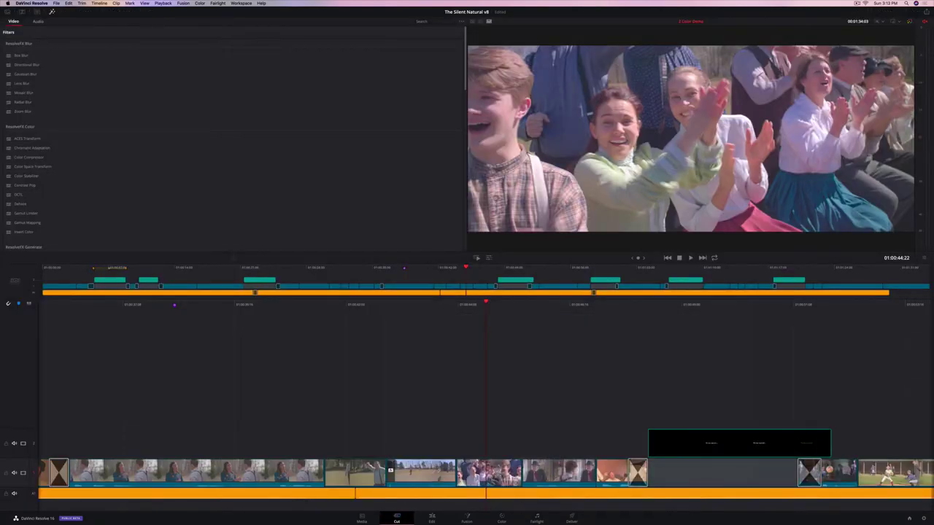
pyautogui.click(6, 11)
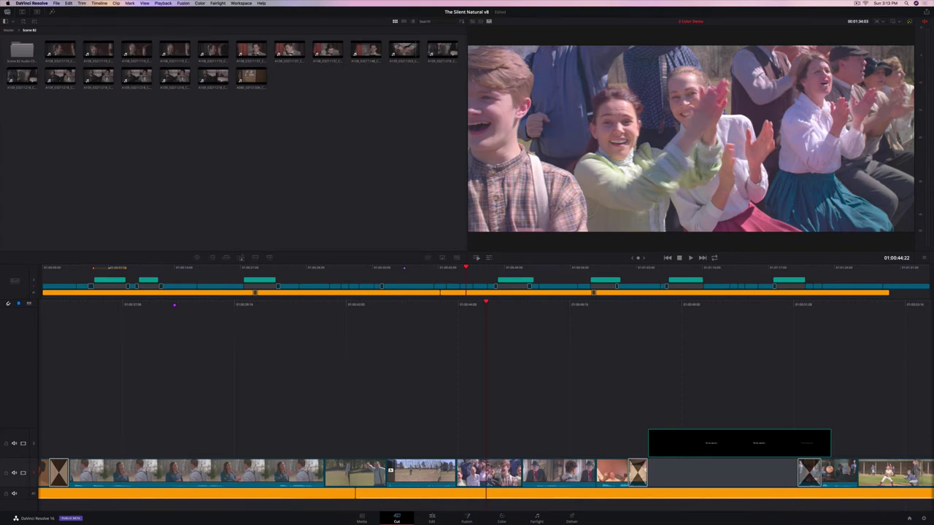
pyautogui.click(431, 519)
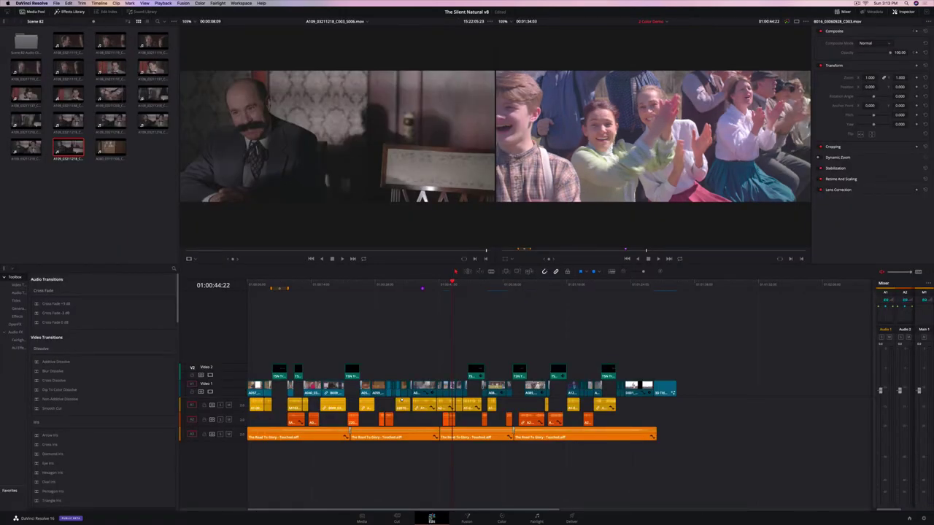
pyautogui.click(502, 519)
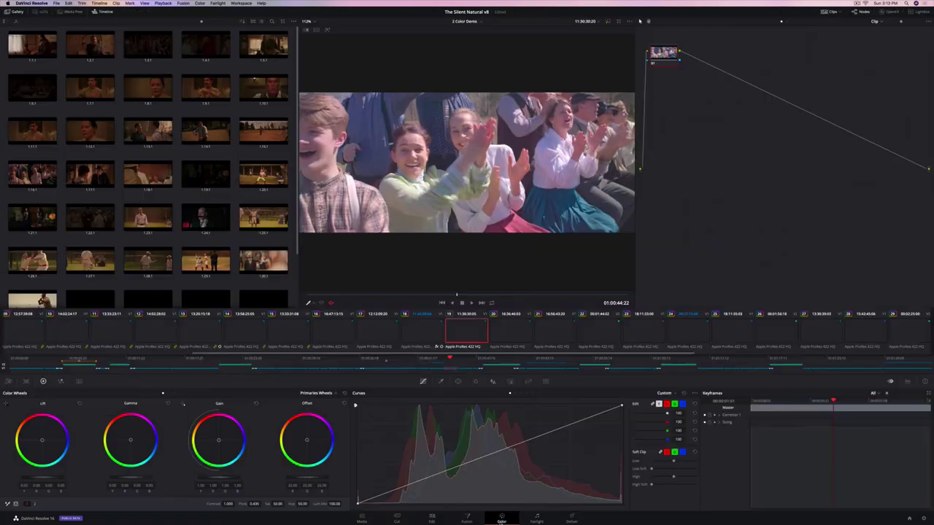